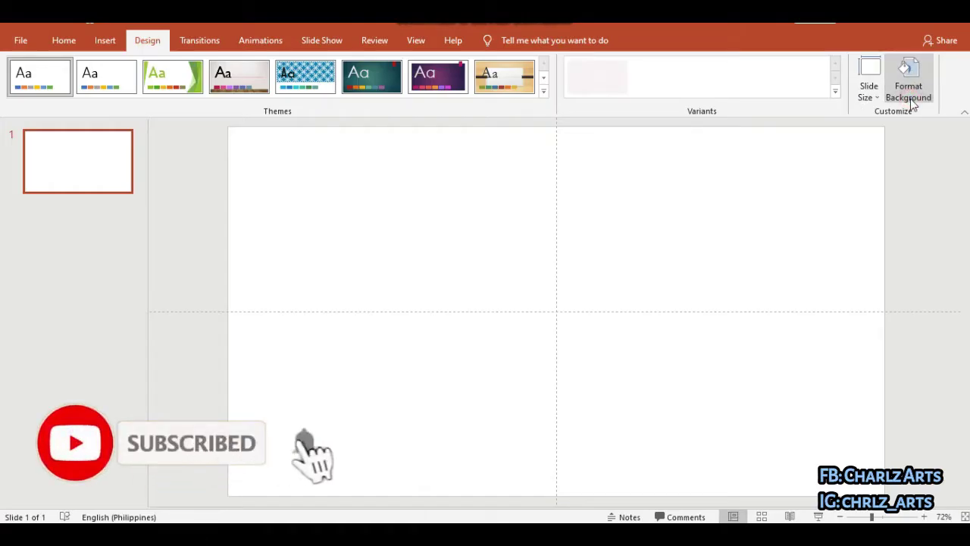
Step: Set a custom portrait slide size of 8.5 in wide by 11 in tall and pick a scaling option
{"action": "left_click", "coordinate": [911, 99]}
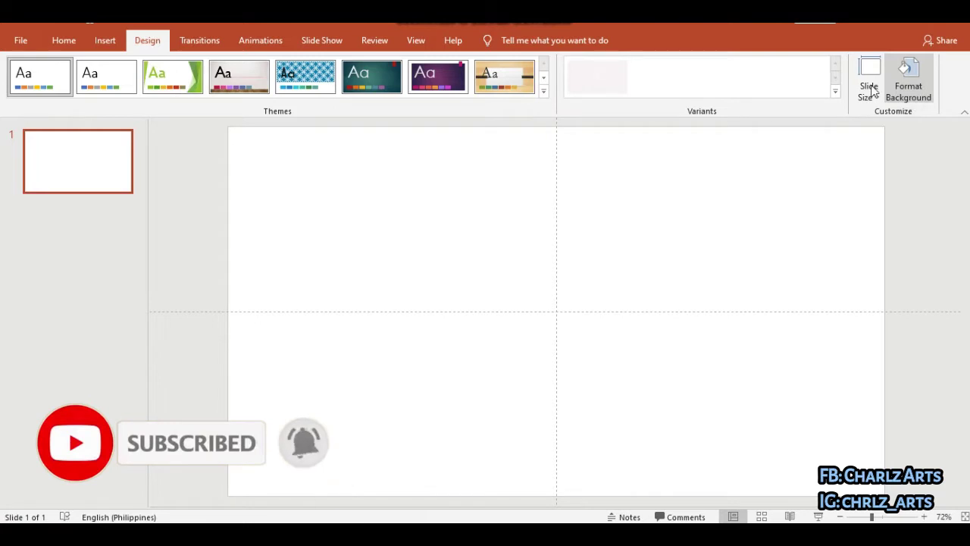
{"action": "left_click", "coordinate": [872, 90]}
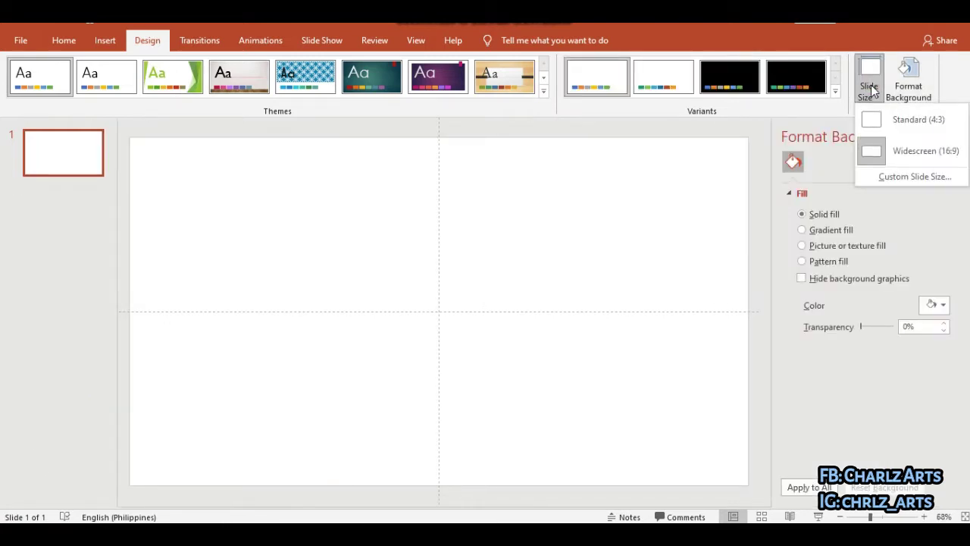
{"action": "left_click", "coordinate": [914, 177]}
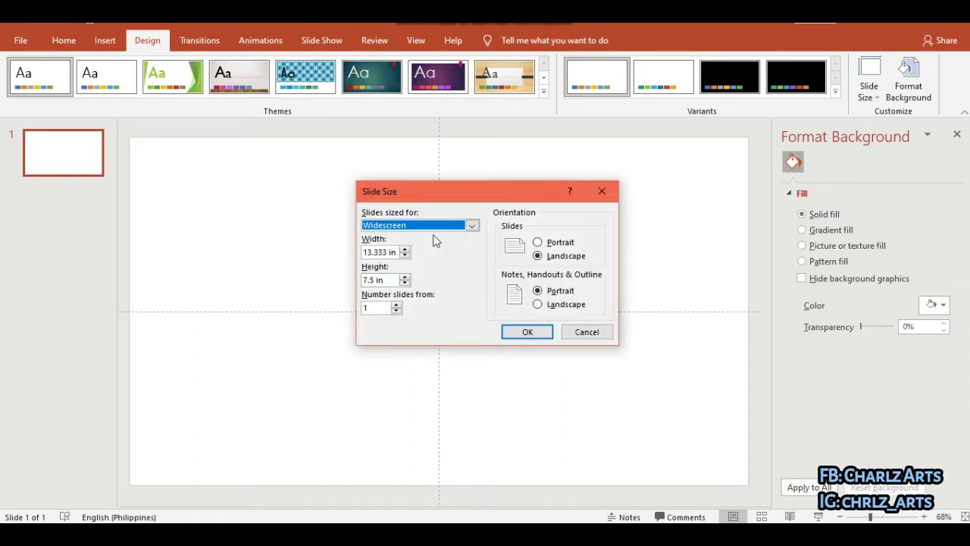
{"action": "left_click", "coordinate": [375, 252]}
{"action": "double_click", "coordinate": [375, 251]}
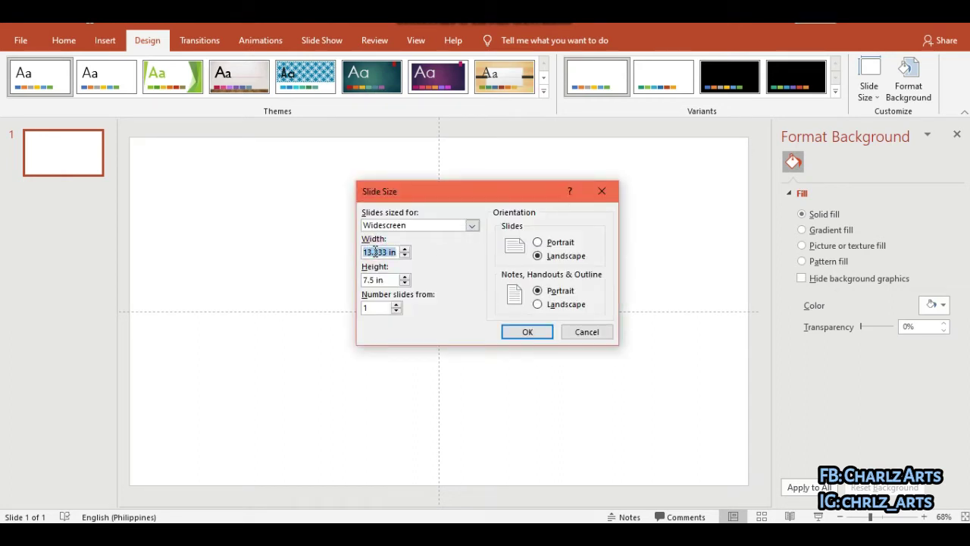
{"action": "type", "text": "8.5"}
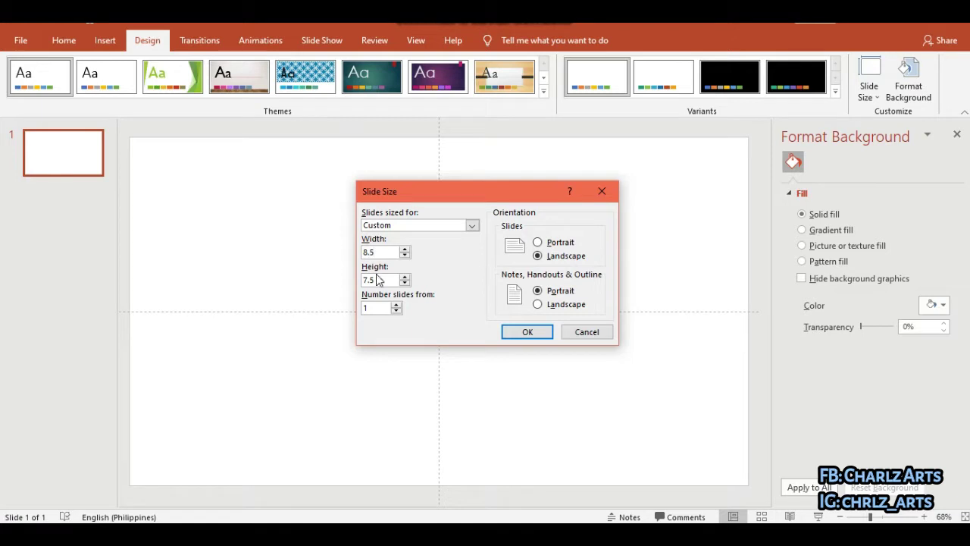
{"action": "double_click", "coordinate": [377, 280]}
{"action": "type", "text": "11"}
{"action": "key", "text": "Return"}
{"action": "left_click", "coordinate": [461, 337]}
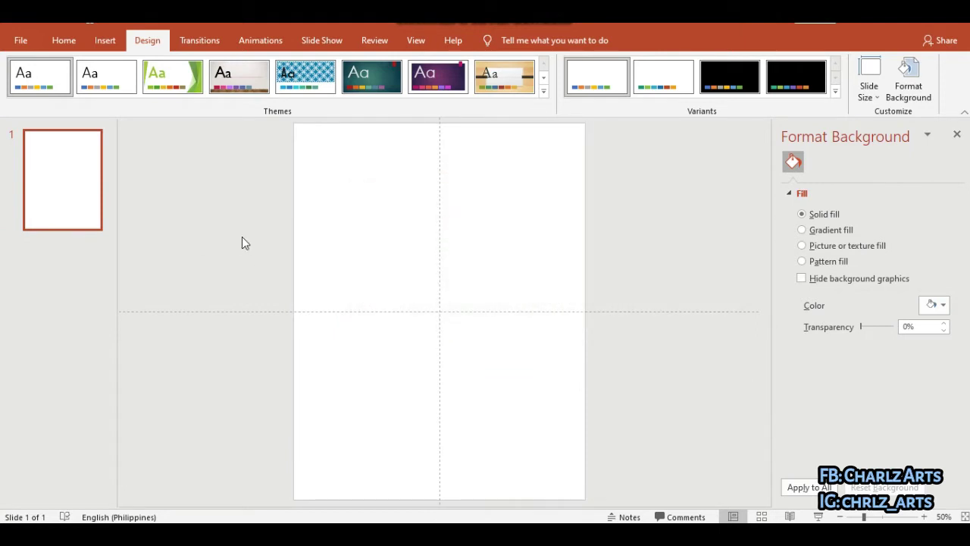
Step: Paste the purple-to-peach palette left of the page and eyedrop its darkest purple as the background
{"action": "key", "text": "ctrl+v"}
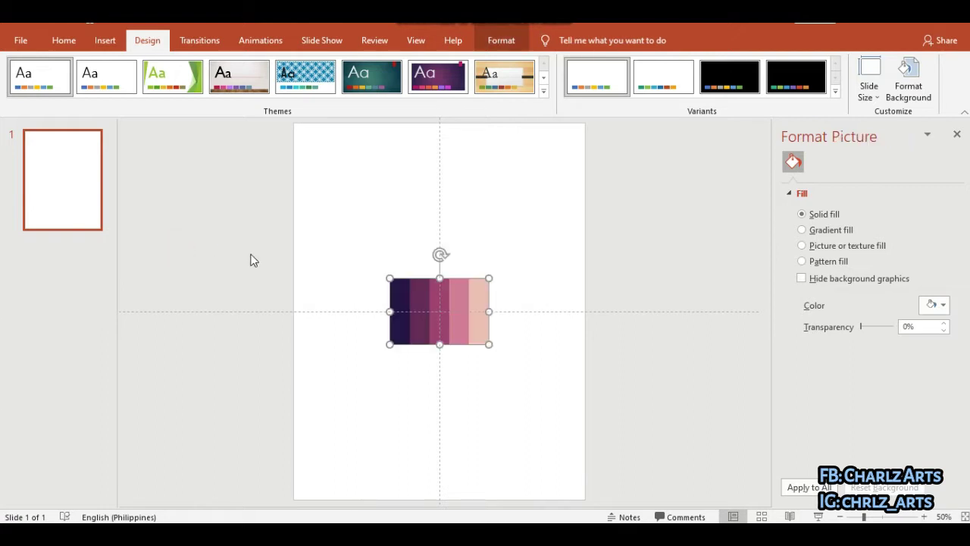
{"action": "left_click_drag", "start_coordinate": [461, 327], "coordinate": [232, 269]}
{"action": "left_click", "coordinate": [362, 277]}
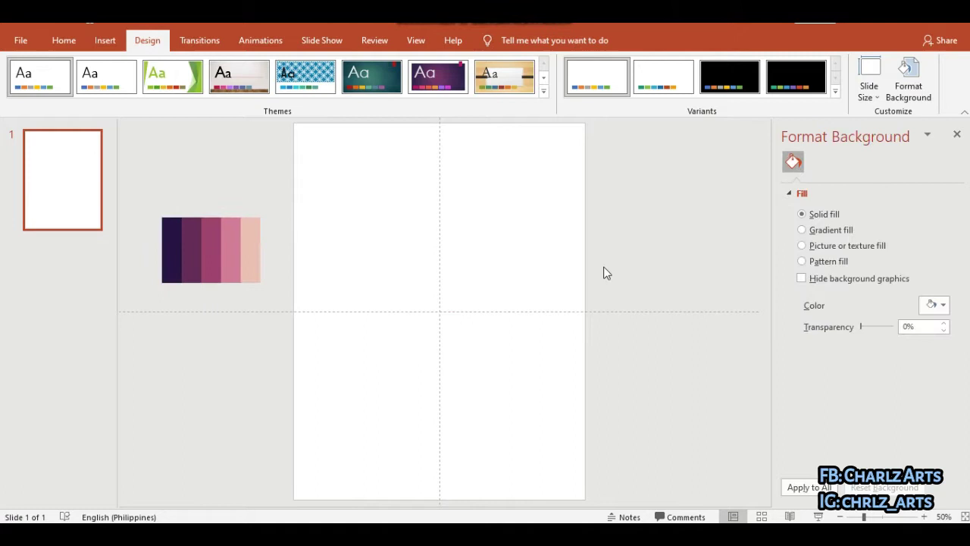
{"action": "left_click", "coordinate": [942, 305]}
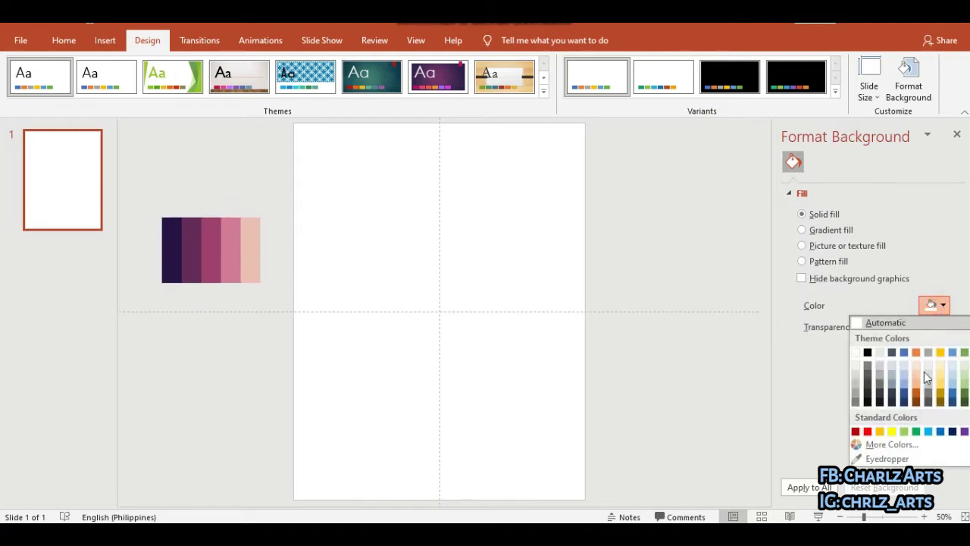
{"action": "left_click", "coordinate": [890, 459]}
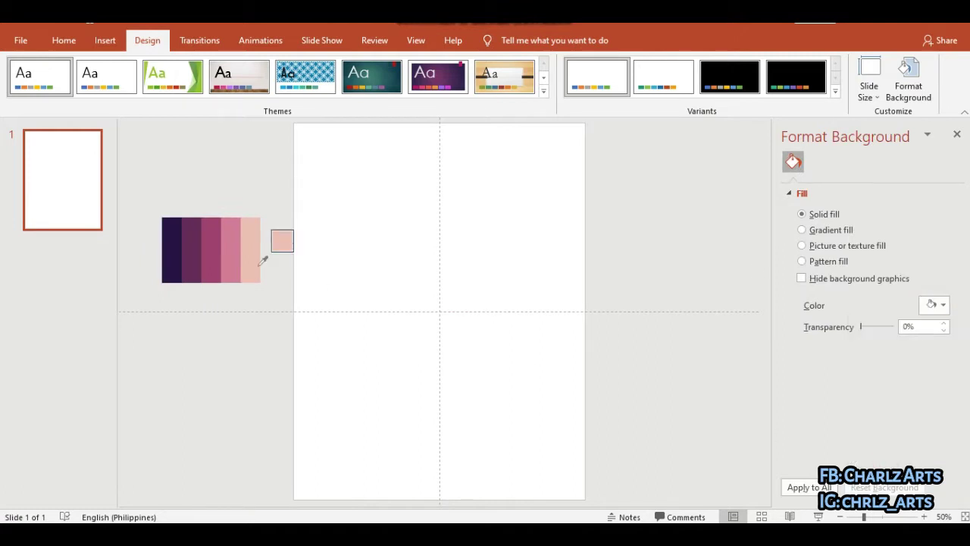
{"action": "left_click", "coordinate": [172, 263]}
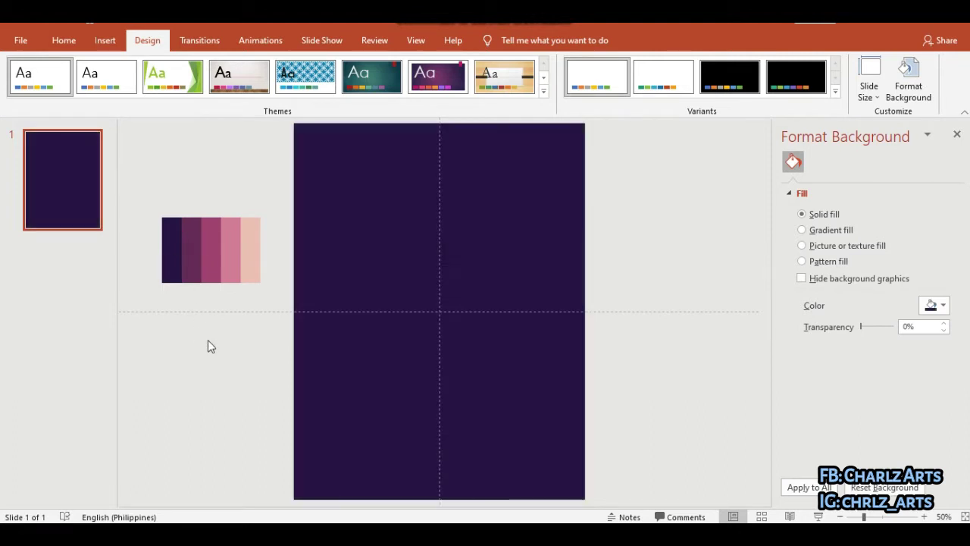
Step: Draw a right triangle over the lower half of the page
{"action": "left_click", "coordinate": [110, 43]}
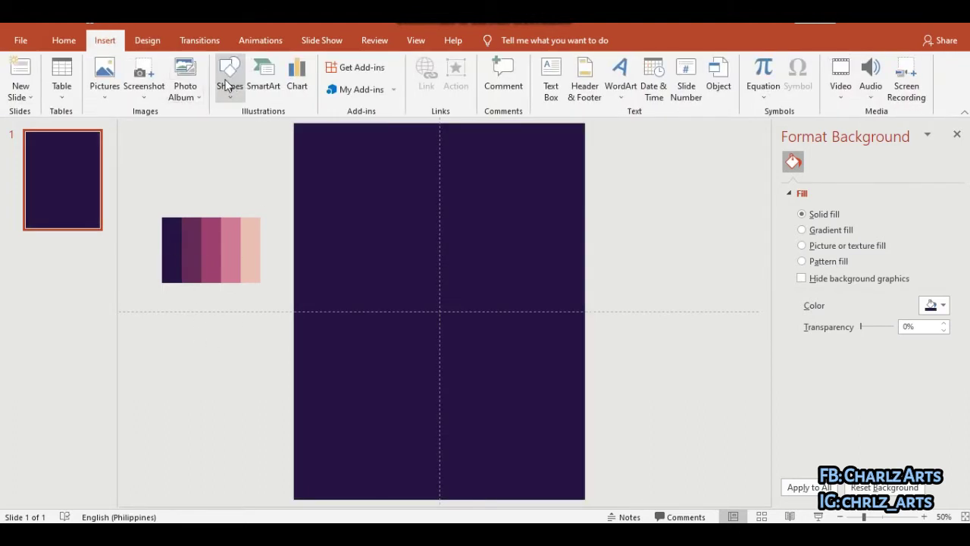
{"action": "left_click", "coordinate": [230, 84]}
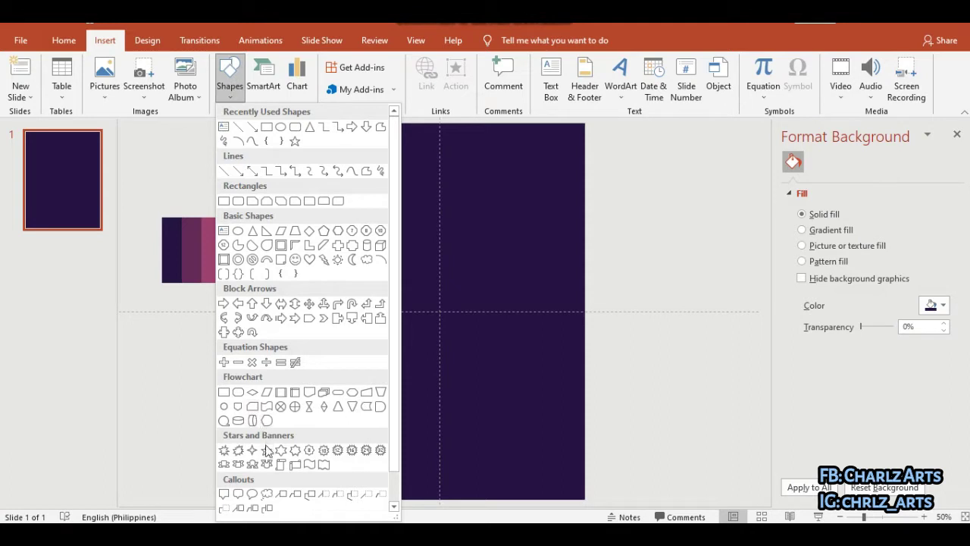
{"action": "left_click", "coordinate": [267, 232]}
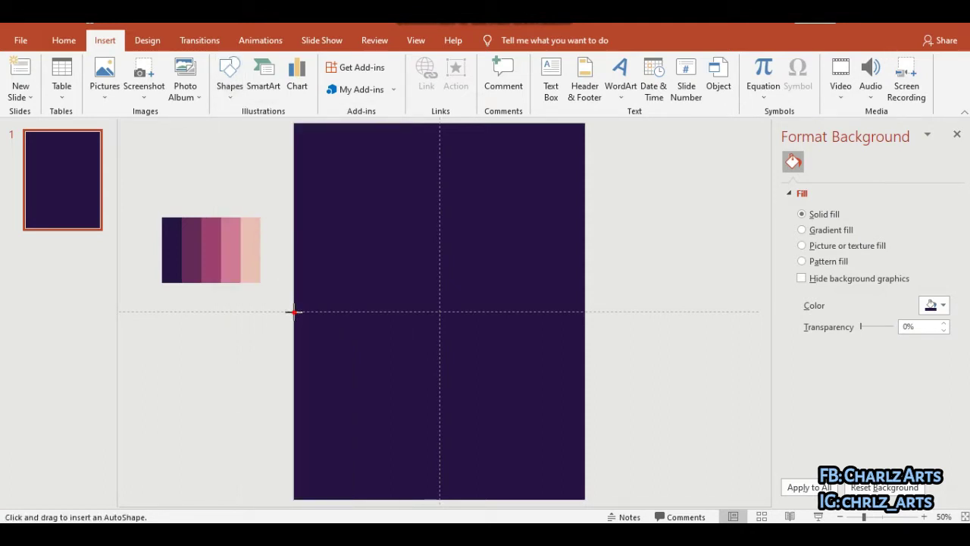
{"action": "mouse_move", "coordinate": [294, 311]}
{"action": "left_mouse_down"}
{"action": "mouse_move", "coordinate": [453, 494]}
{"action": "mouse_move", "coordinate": [585, 497]}
{"action": "left_mouse_up"}
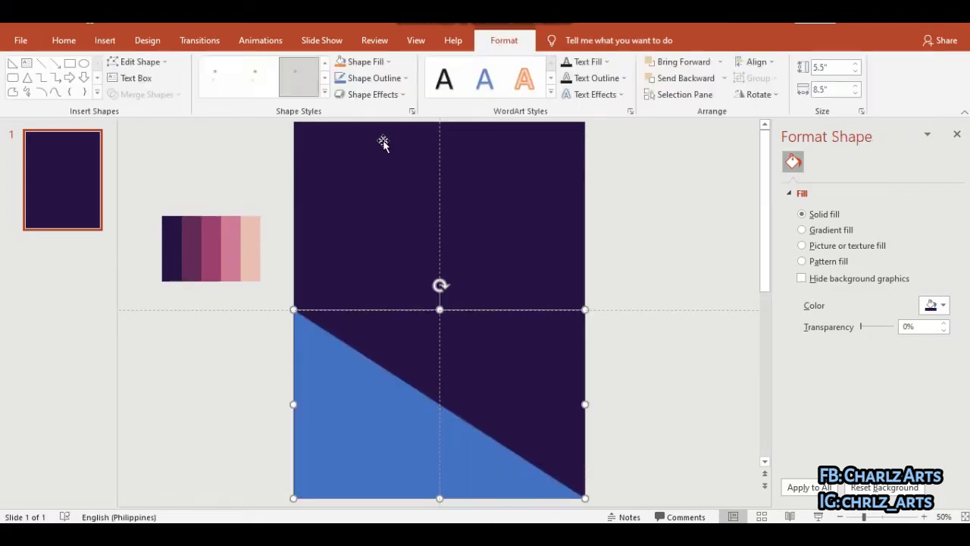
Step: Fill the triangle with the palette's magenta and remove its outline
{"action": "left_click", "coordinate": [371, 65]}
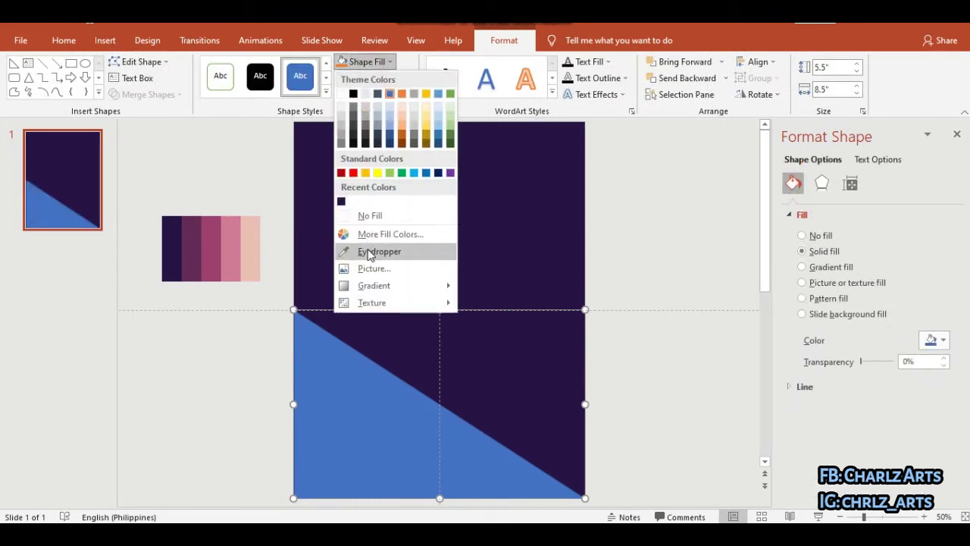
{"action": "left_click", "coordinate": [368, 250]}
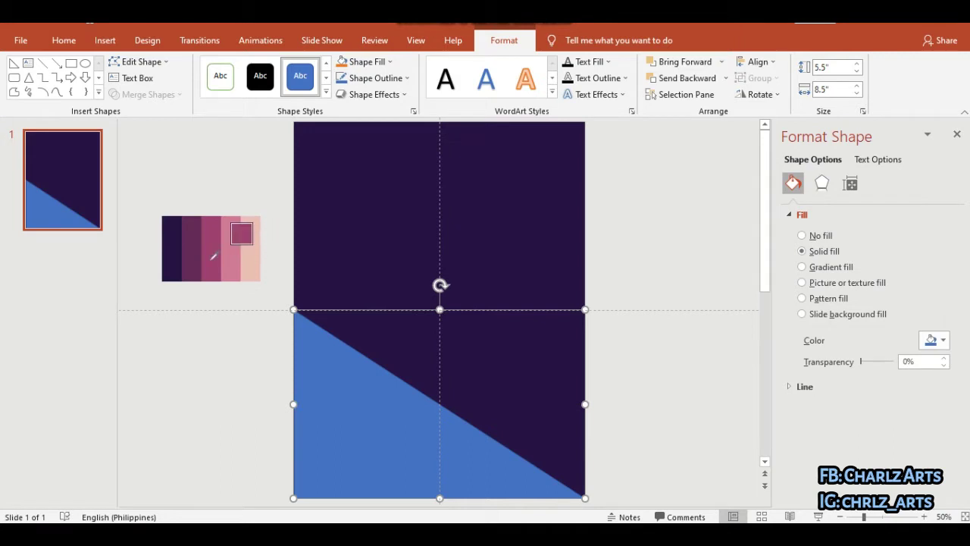
{"action": "left_click", "coordinate": [213, 257]}
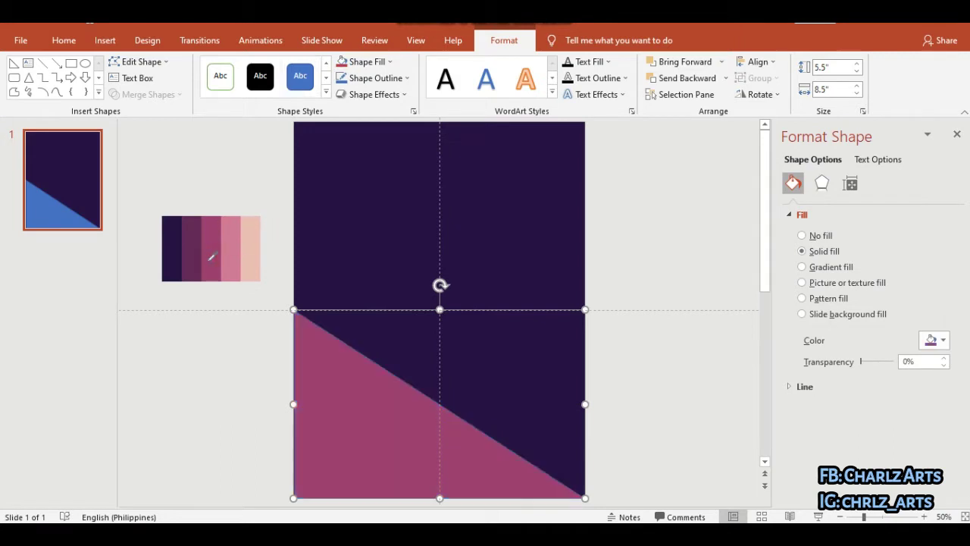
{"action": "left_click", "coordinate": [377, 78]}
{"action": "left_click", "coordinate": [369, 232]}
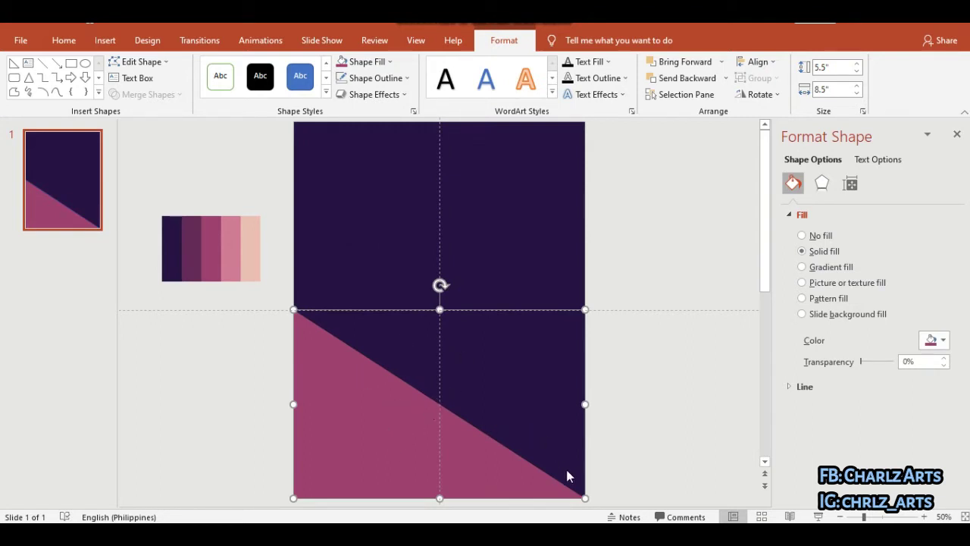
Step: Narrow the triangle to the left half of the page and paste a duplicate
{"action": "left_click_drag", "start_coordinate": [583, 497], "coordinate": [440, 498]}
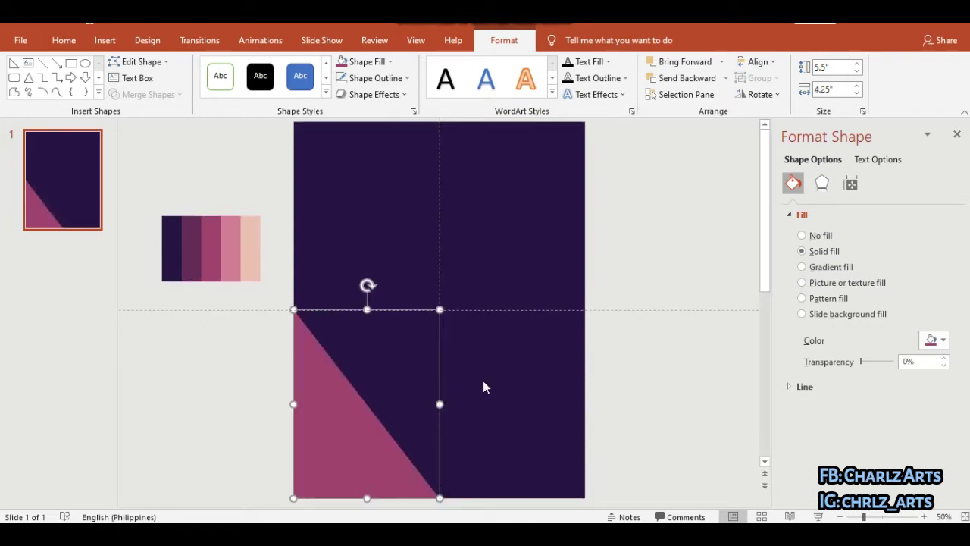
{"action": "key", "text": "ctrl+c"}
{"action": "key", "text": "ctrl+v"}
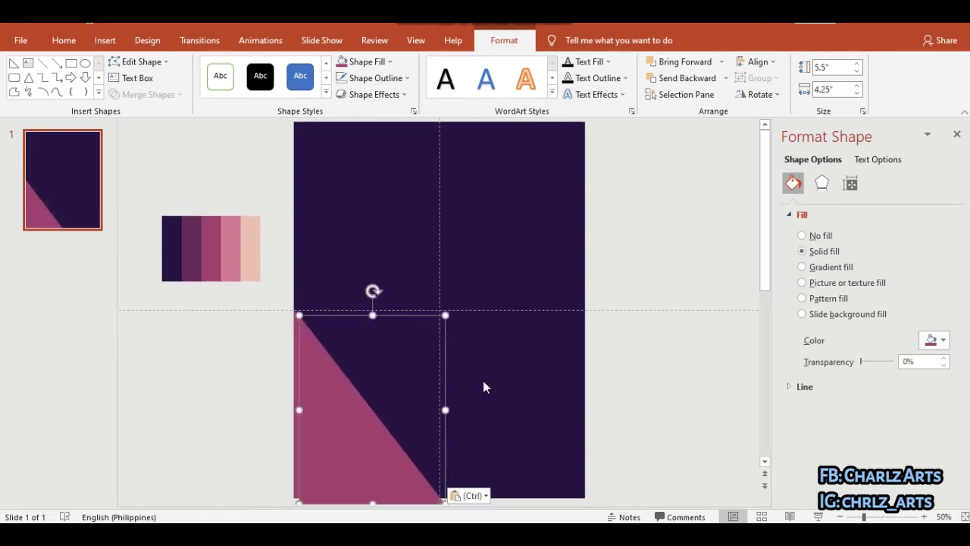
{"action": "left_click_drag", "start_coordinate": [336, 425], "coordinate": [463, 338]}
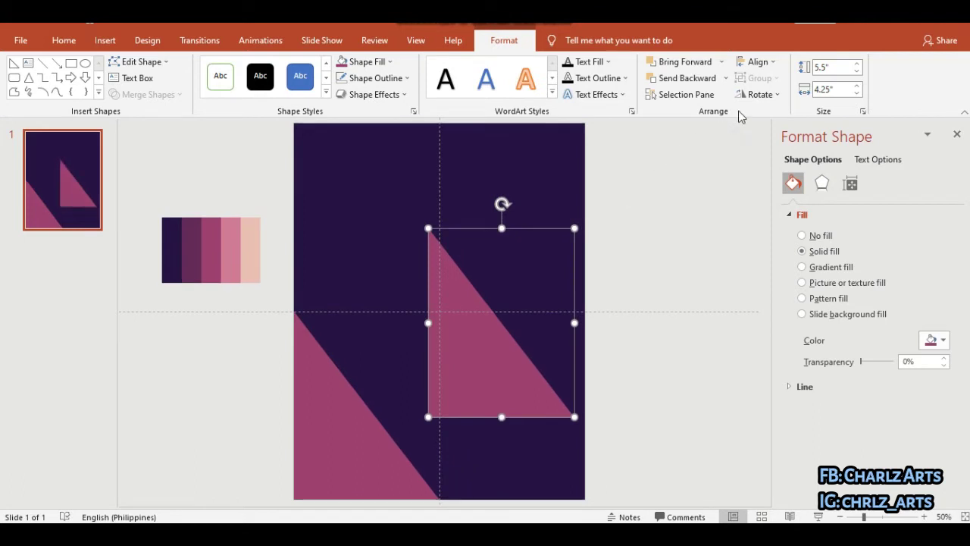
Step: Flip the duplicate vertically and horizontally and move it into the top-right corner
{"action": "left_click", "coordinate": [757, 94]}
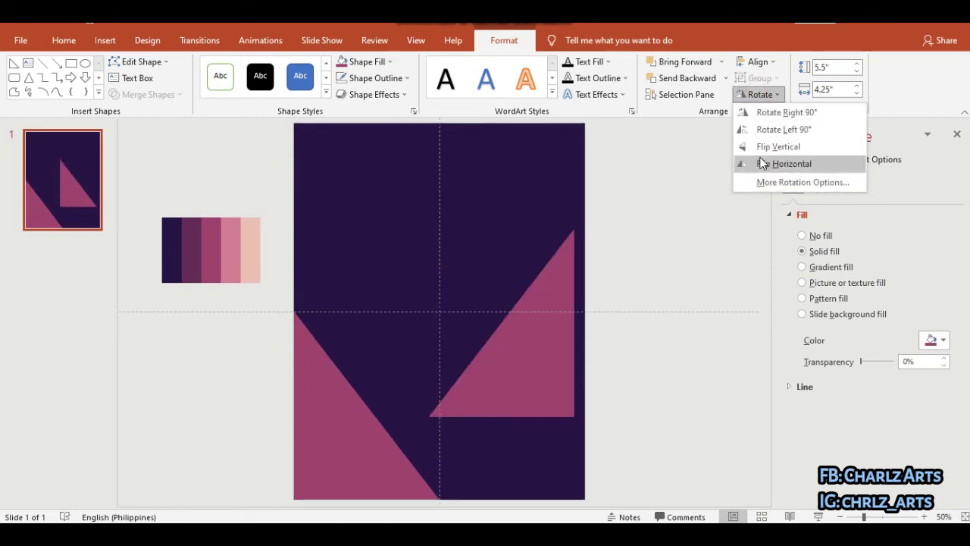
{"action": "left_click", "coordinate": [762, 148]}
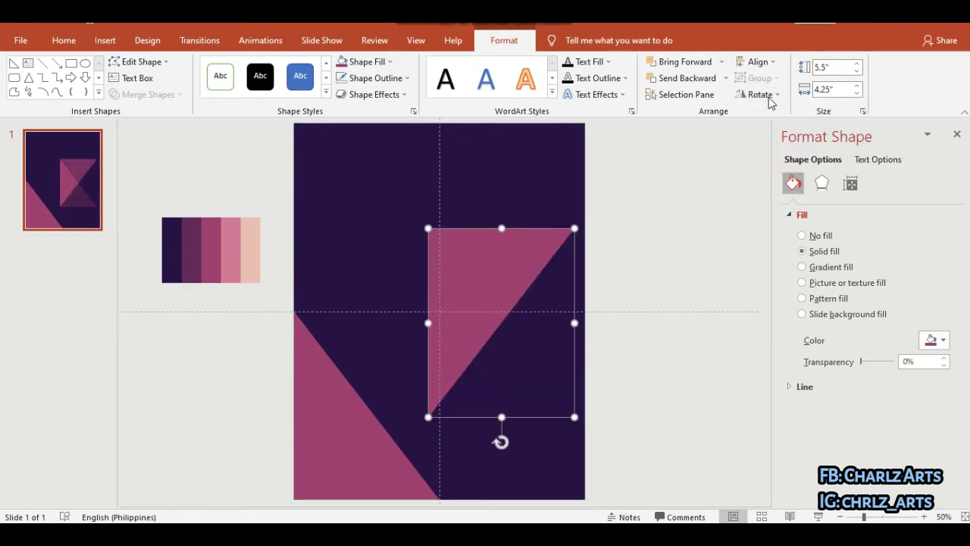
{"action": "left_click", "coordinate": [758, 94]}
{"action": "left_click", "coordinate": [769, 163]}
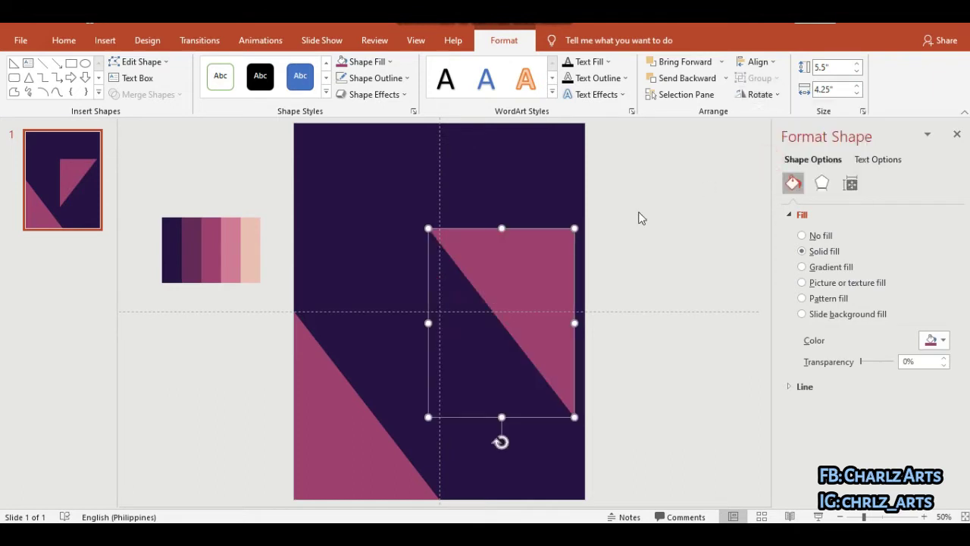
{"action": "left_click_drag", "start_coordinate": [563, 257], "coordinate": [573, 160]}
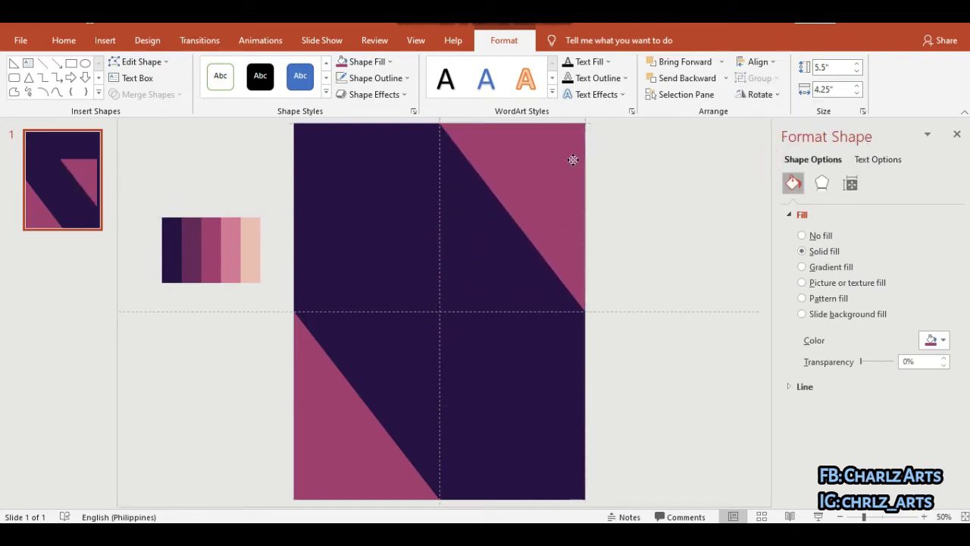
{"action": "left_click", "coordinate": [654, 228]}
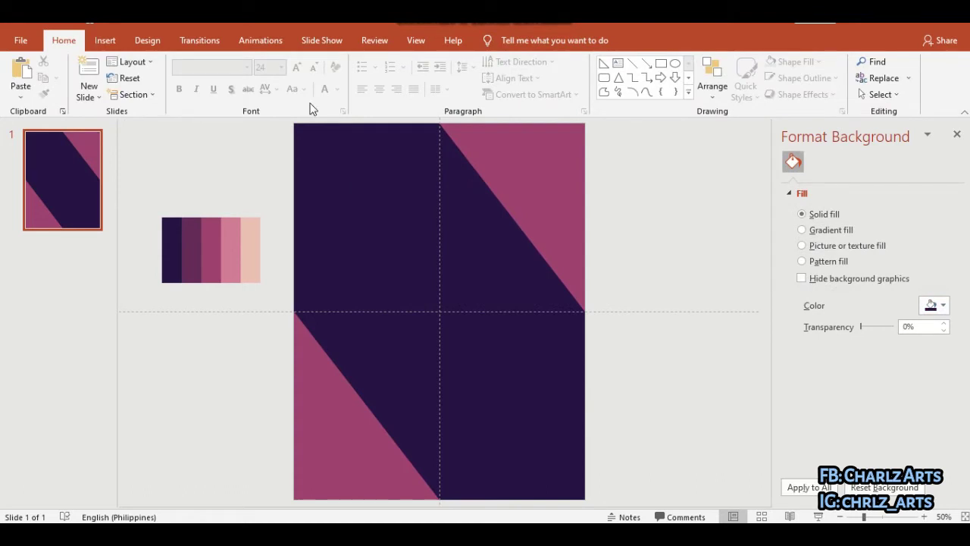
Step: Draw a large rectangle in the centre of the page
{"action": "left_click", "coordinate": [107, 41]}
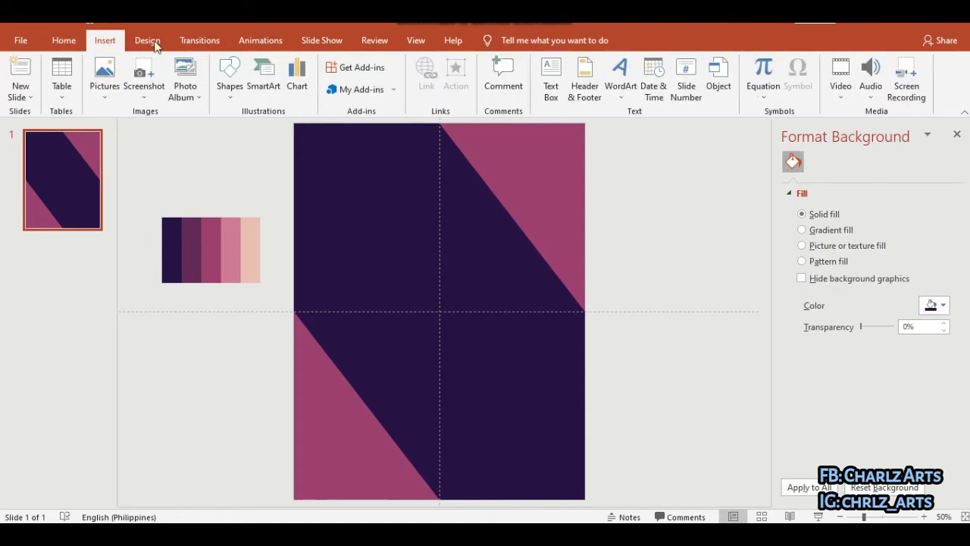
{"action": "left_click", "coordinate": [231, 76]}
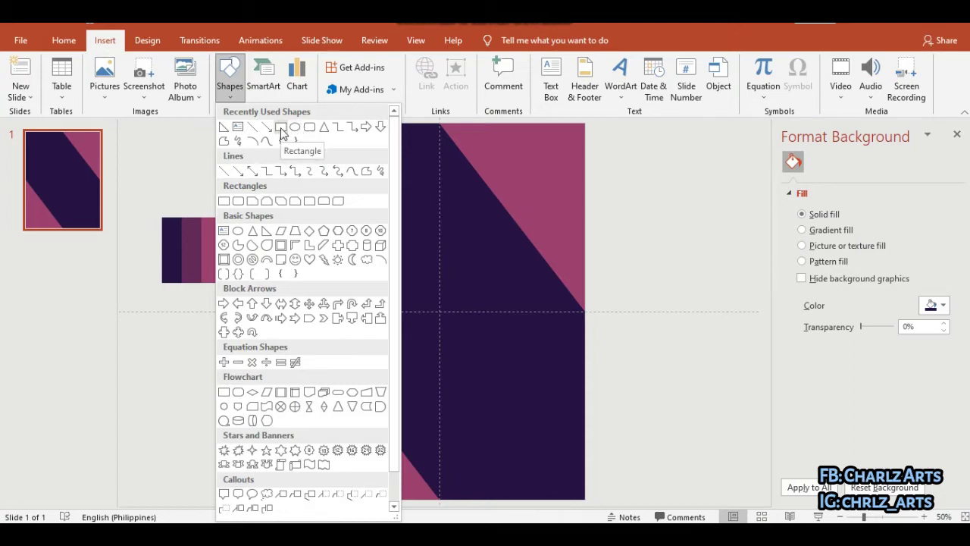
{"action": "left_click", "coordinate": [280, 129]}
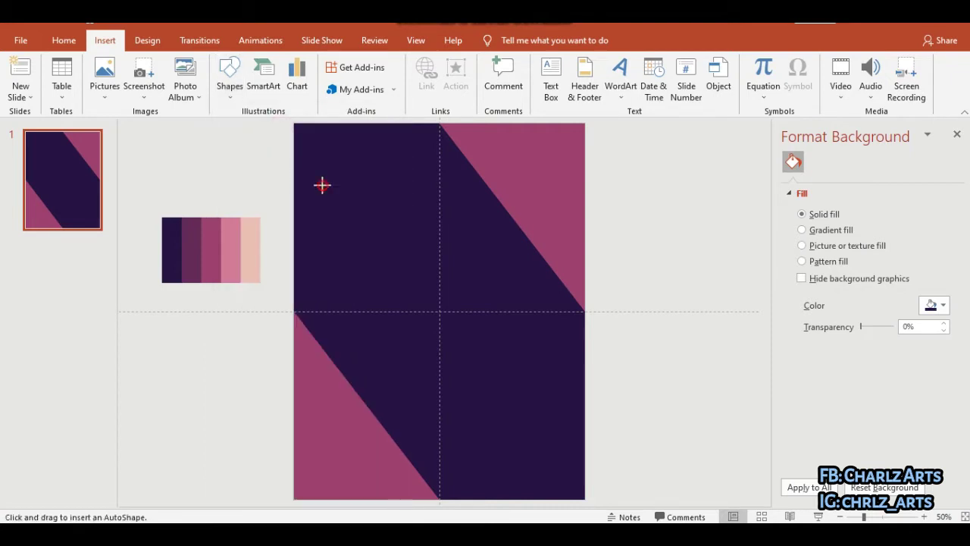
{"action": "left_click_drag", "start_coordinate": [323, 185], "coordinate": [555, 447]}
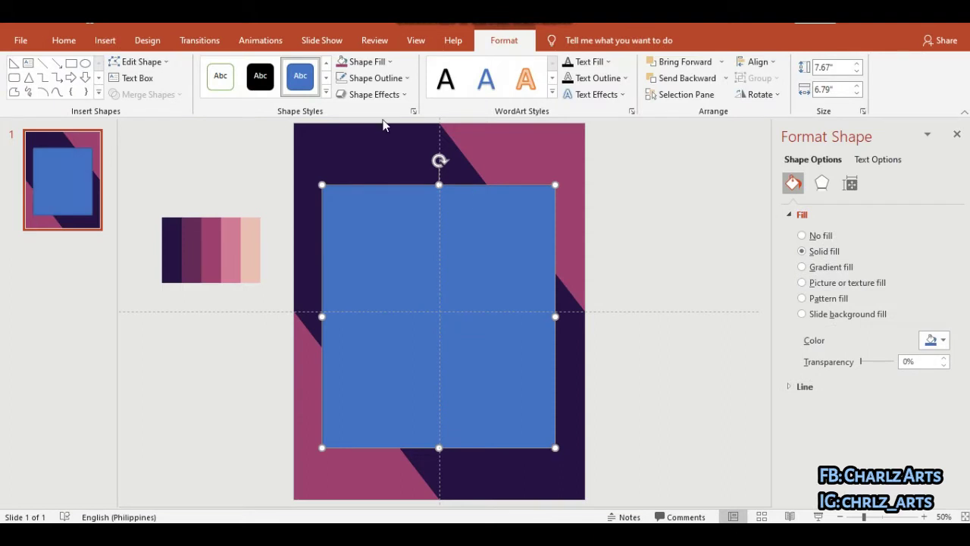
Step: Fill the rectangle with the palette's peach swatch and remove its outline
{"action": "left_click", "coordinate": [374, 62]}
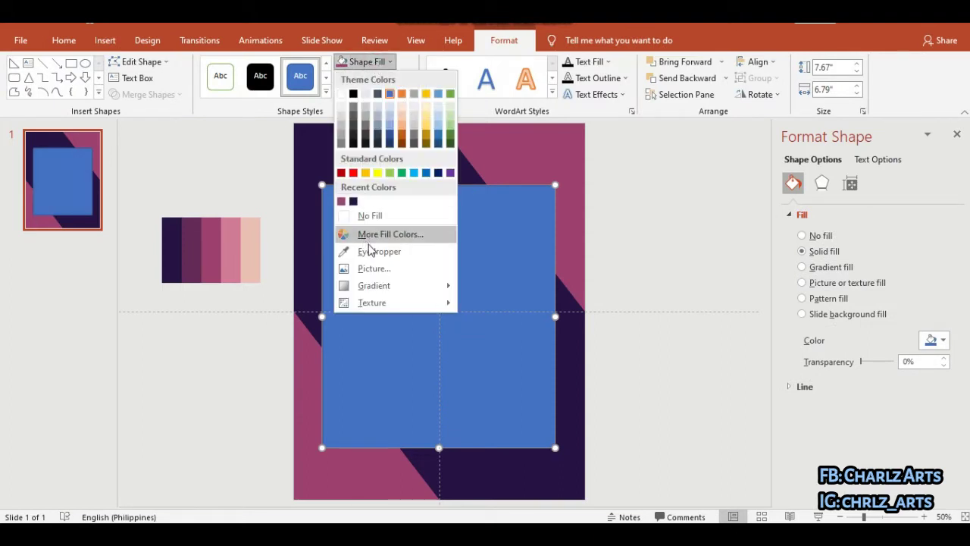
{"action": "left_click", "coordinate": [372, 254]}
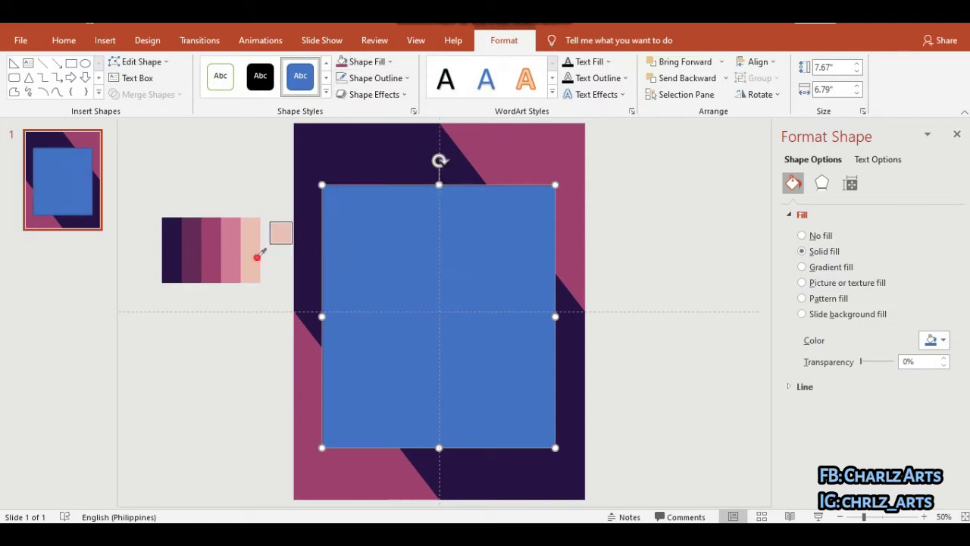
{"action": "left_click", "coordinate": [257, 257]}
{"action": "left_click", "coordinate": [375, 78]}
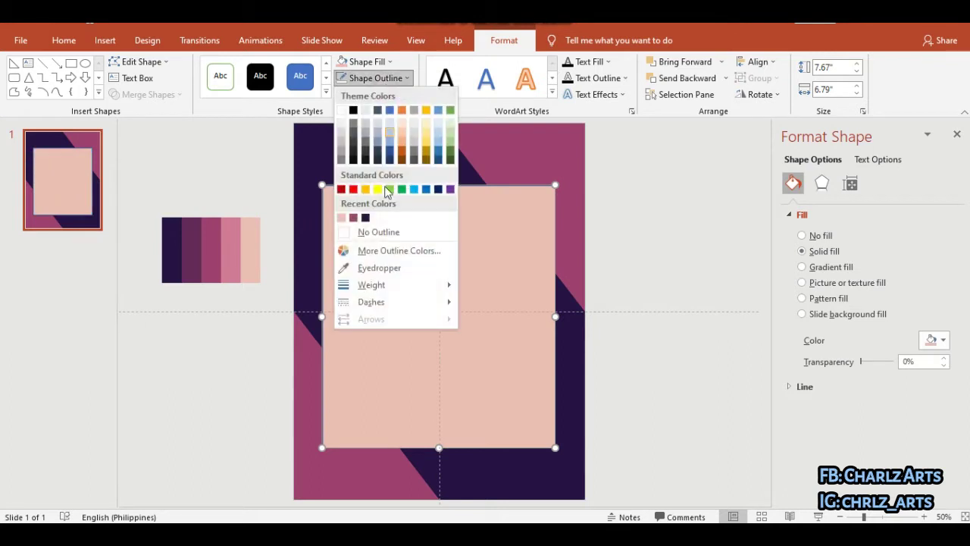
{"action": "left_click", "coordinate": [382, 233]}
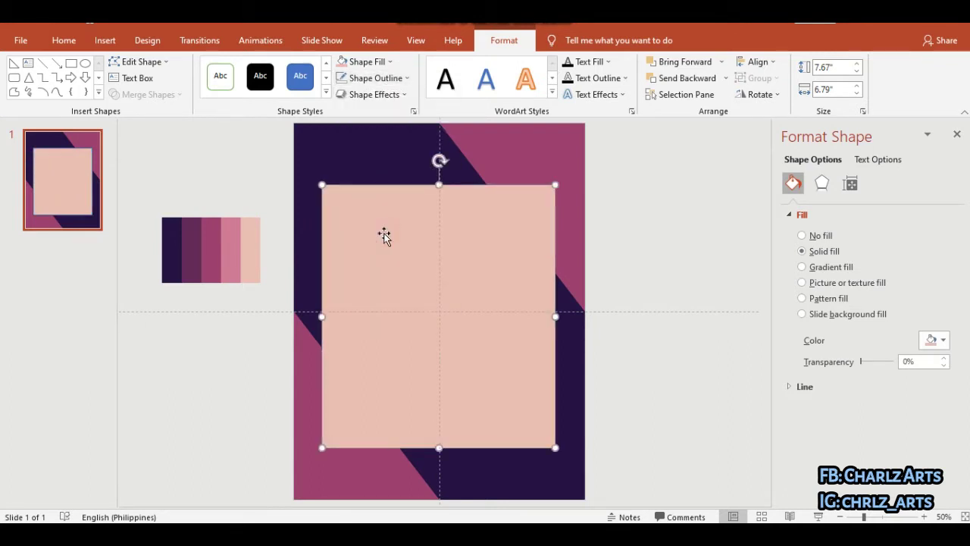
{"action": "left_click", "coordinate": [662, 258]}
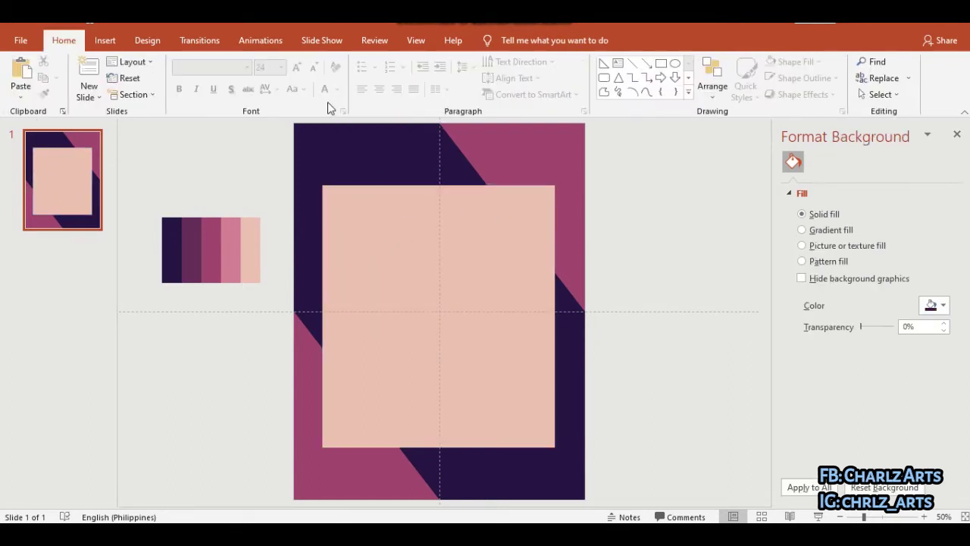
Step: Draw a horizontal line across the upper-left dark area to the slide's left edge
{"action": "left_click", "coordinate": [110, 40]}
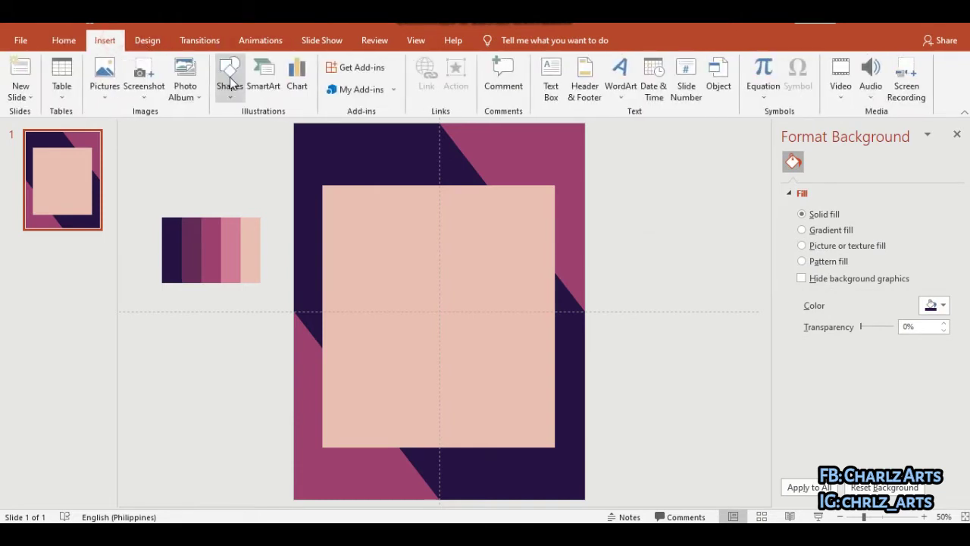
{"action": "left_click", "coordinate": [230, 79]}
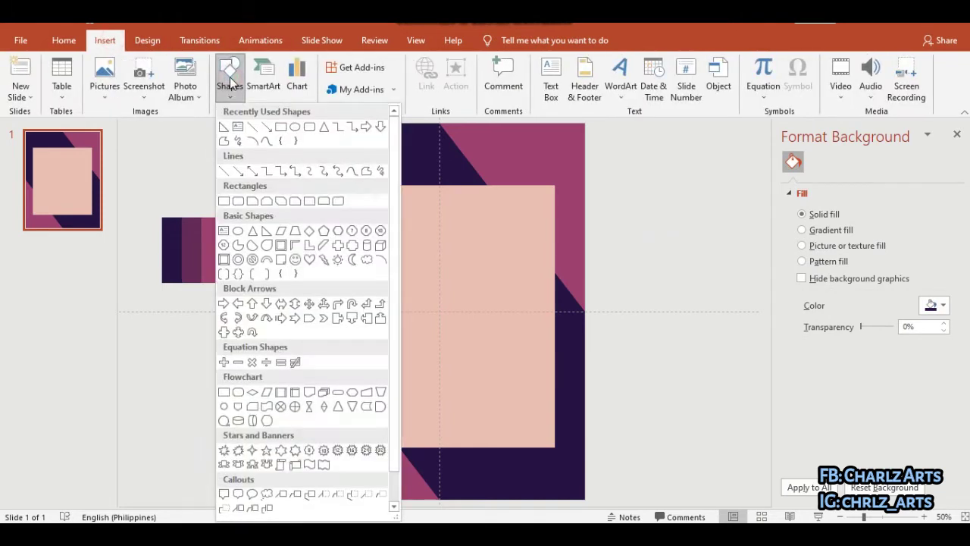
{"action": "left_click", "coordinate": [252, 128]}
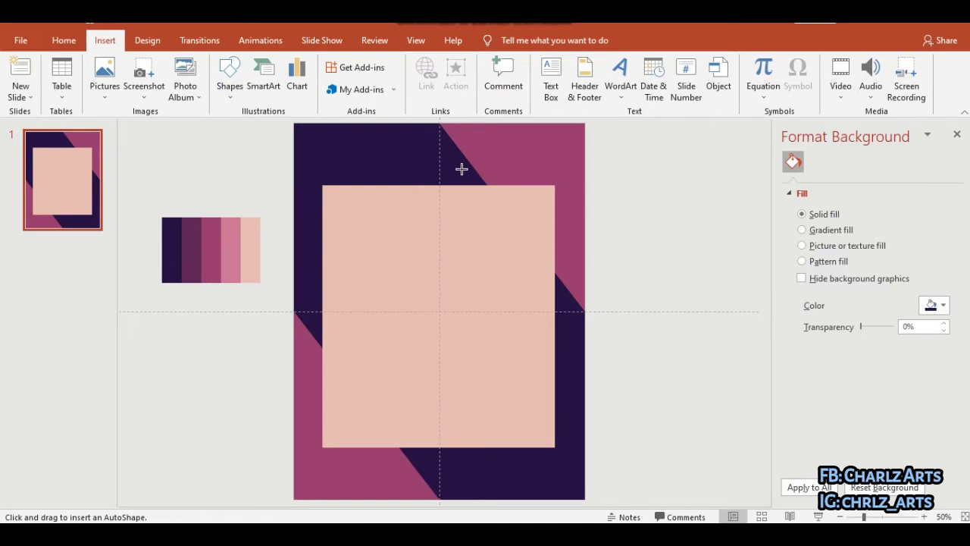
{"action": "left_click_drag", "start_coordinate": [462, 169], "coordinate": [322, 166]}
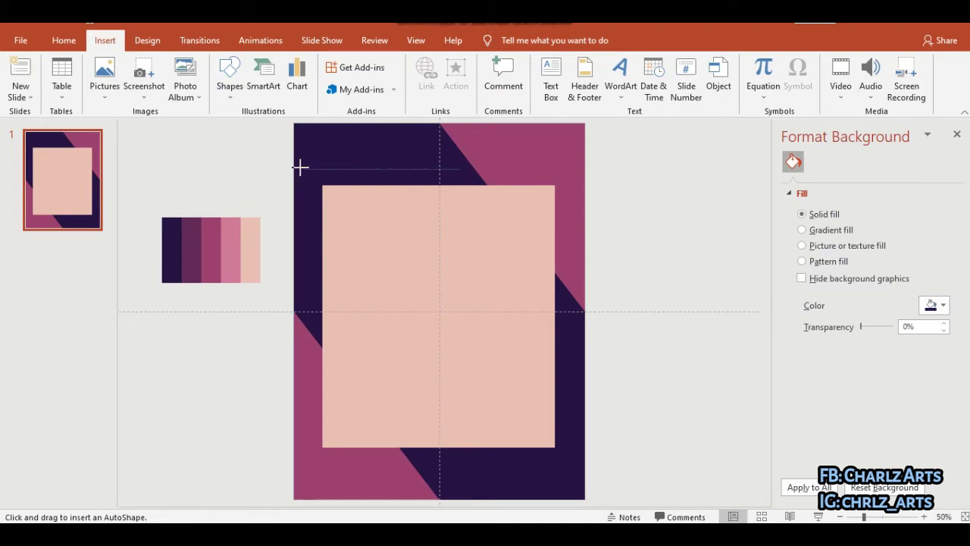
{"action": "left_click_drag", "start_coordinate": [295, 166], "coordinate": [294, 168]}
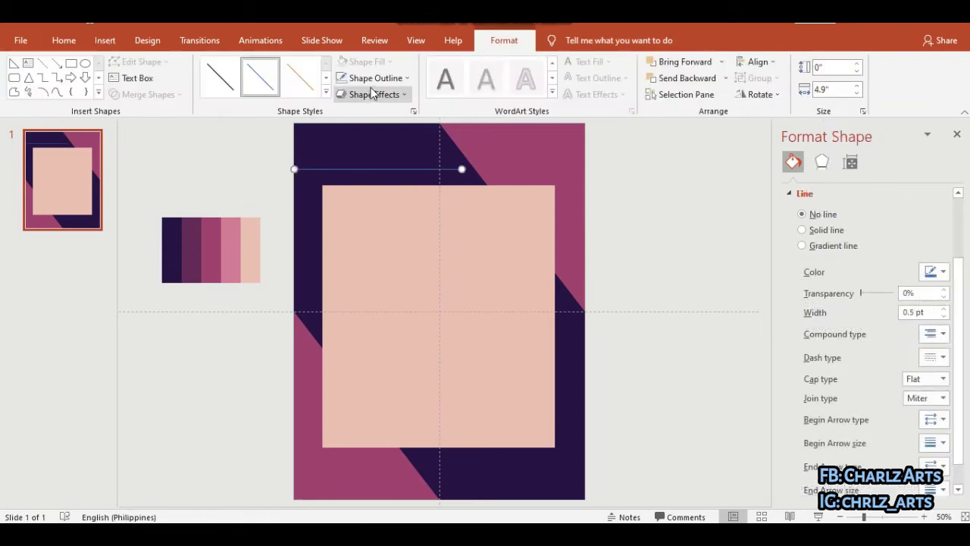
Step: Make the line white with a 1 pt weight
{"action": "left_click", "coordinate": [374, 78]}
{"action": "left_click", "coordinate": [341, 110]}
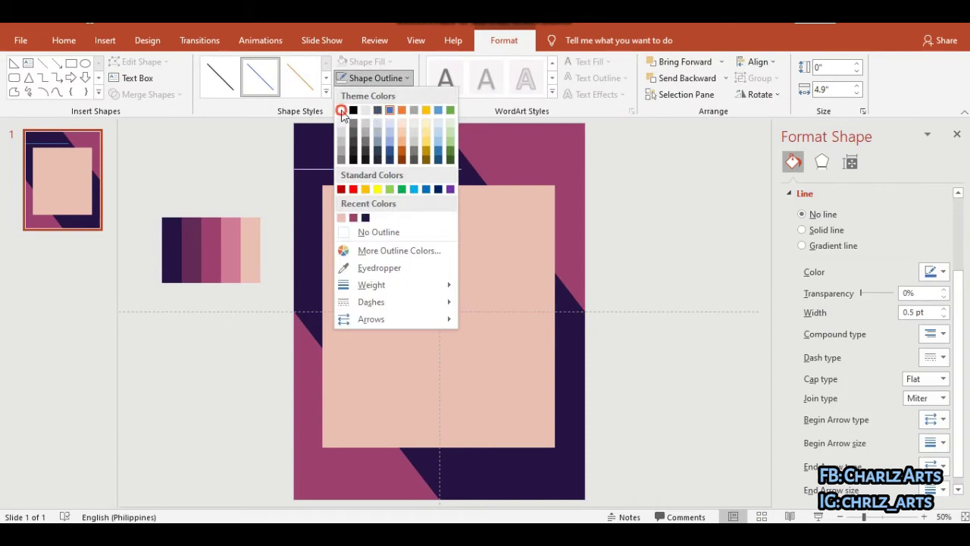
{"action": "left_click", "coordinate": [369, 82]}
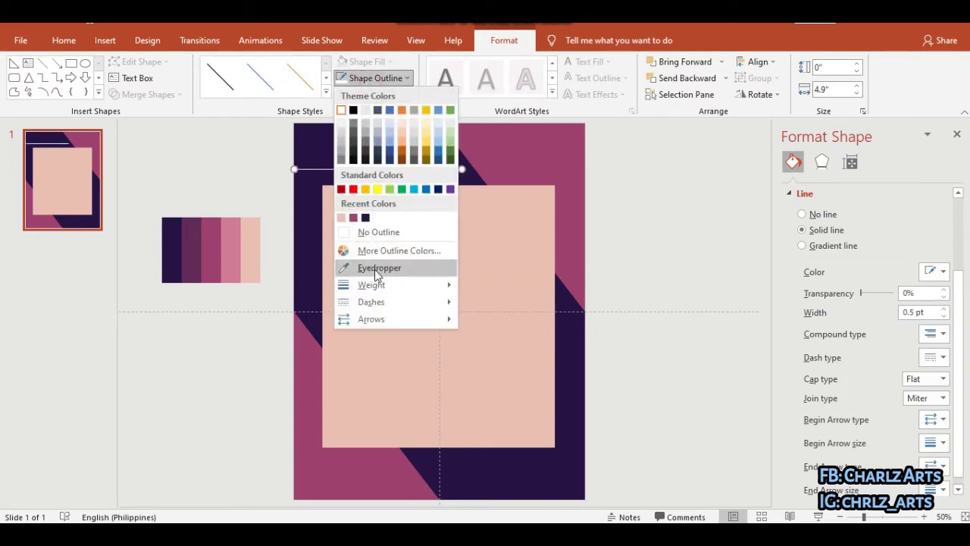
{"action": "mouse_move", "coordinate": [374, 286]}
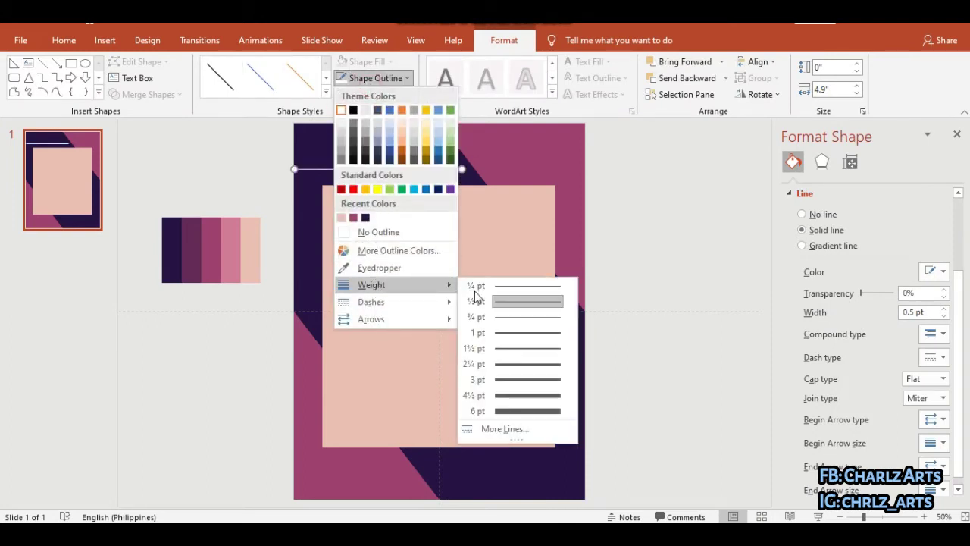
{"action": "left_click", "coordinate": [511, 334]}
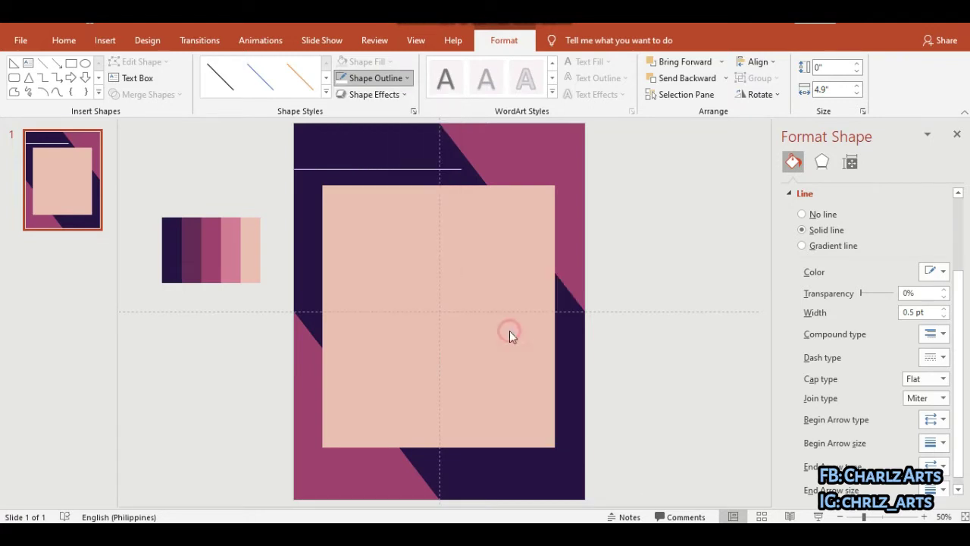
Step: Duplicate the white line twice to stack three lines and select all three
{"action": "key", "text": "ctrl+d"}
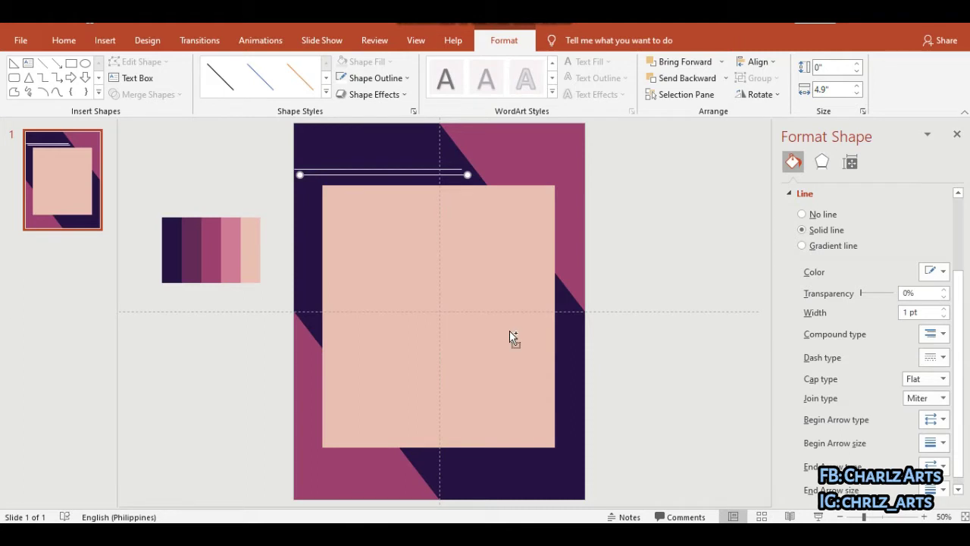
{"action": "key", "text": "ctrl+d"}
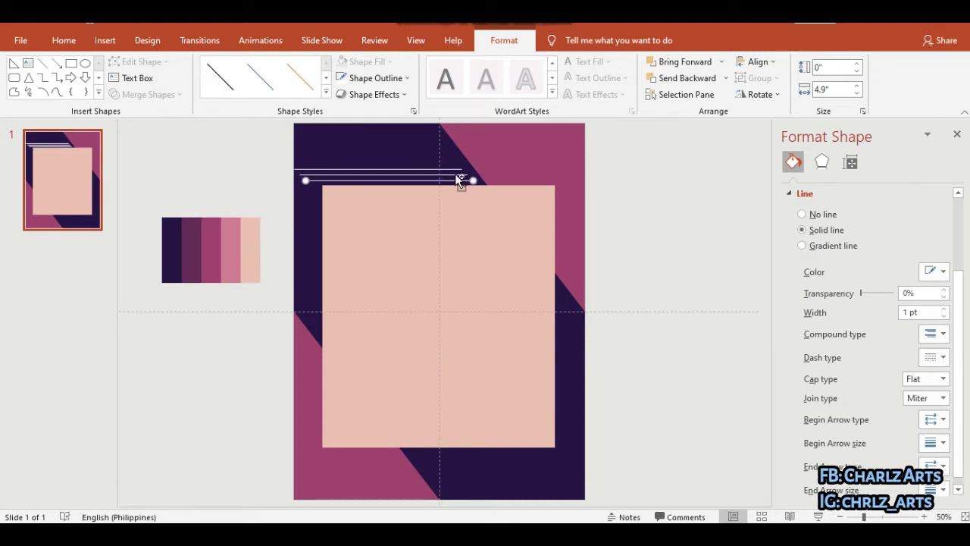
{"action": "left_click", "coordinate": [458, 178], "text": "shift"}
{"action": "left_click", "coordinate": [446, 170], "text": "shift"}
Step: Copy the three lines to the bottom right, flip them horizontally and nudge them into place
{"action": "key", "text": "ctrl+d"}
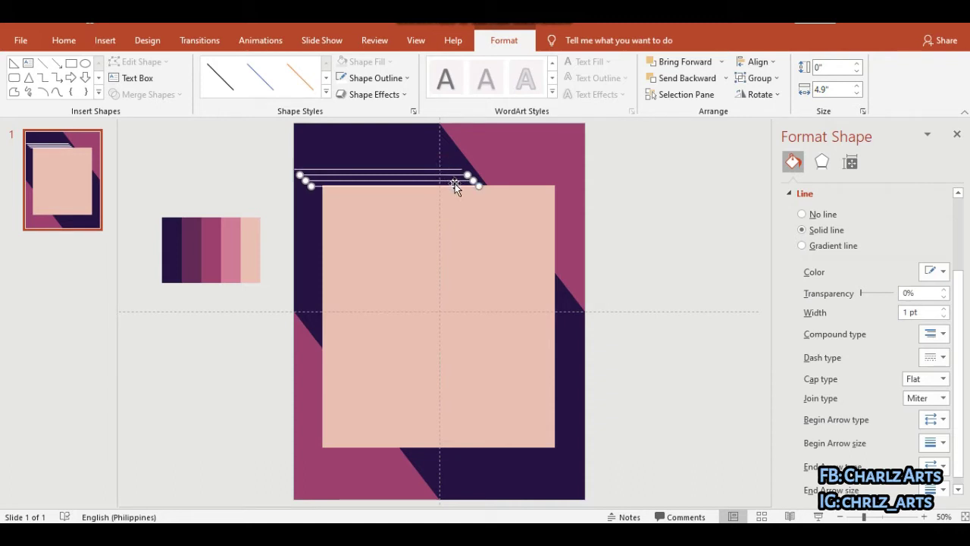
{"action": "mouse_move", "coordinate": [455, 176]}
{"action": "left_mouse_down"}
{"action": "mouse_move", "coordinate": [565, 477]}
{"action": "mouse_move", "coordinate": [583, 475]}
{"action": "left_mouse_up"}
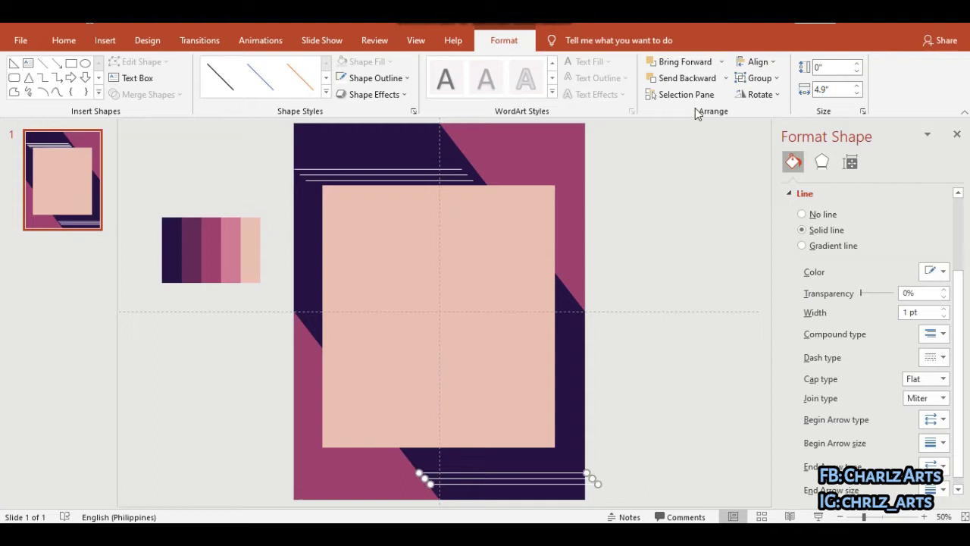
{"action": "left_click", "coordinate": [761, 94]}
{"action": "left_click", "coordinate": [762, 165]}
{"action": "key", "text": "Left"}
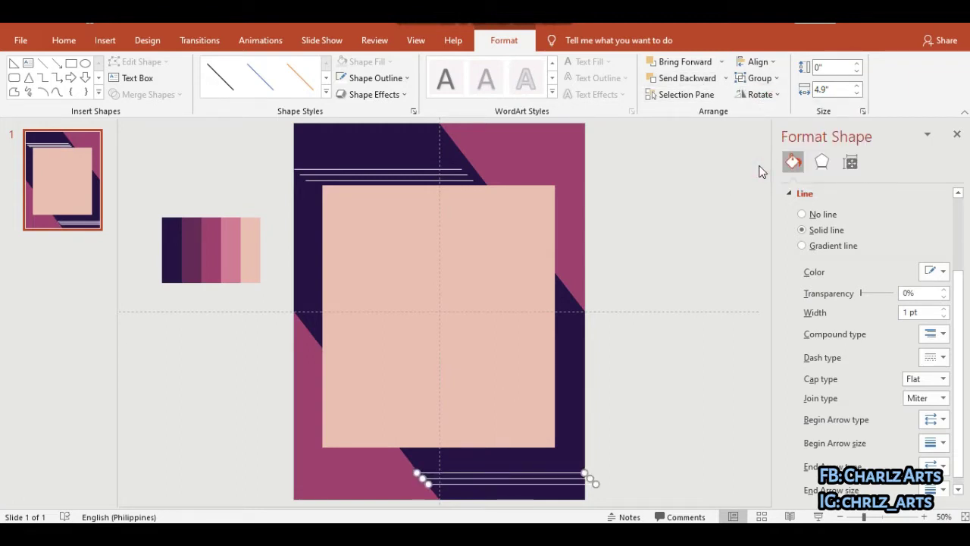
{"action": "key", "text": "Up"}
{"action": "key", "text": "Up"}
{"action": "key", "text": "Up"}
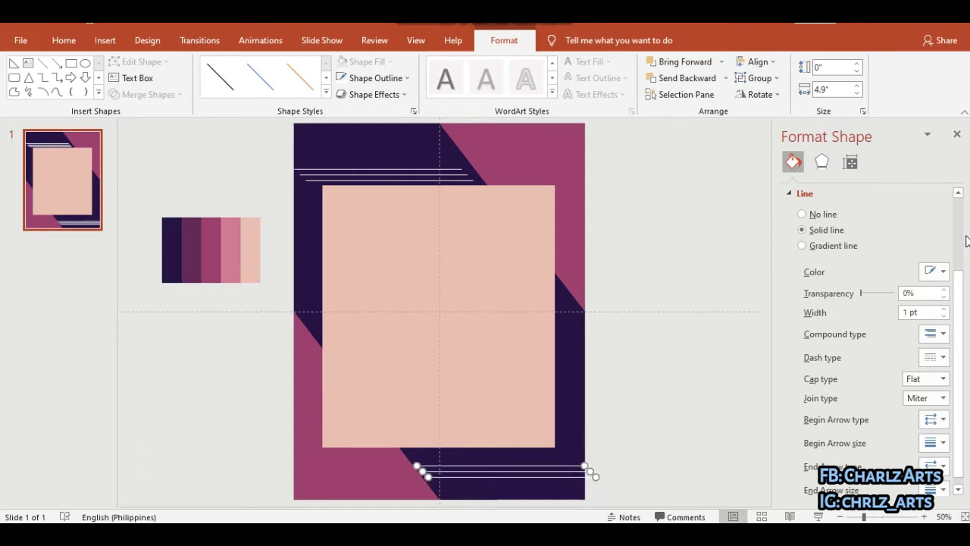
{"action": "key", "text": "Up"}
{"action": "key", "text": "Up"}
{"action": "key", "text": "Up"}
{"action": "key", "text": "Up"}
{"action": "key", "text": "Up"}
{"action": "key", "text": "Up"}
{"action": "key", "text": "Up"}
{"action": "key", "text": "Down"}
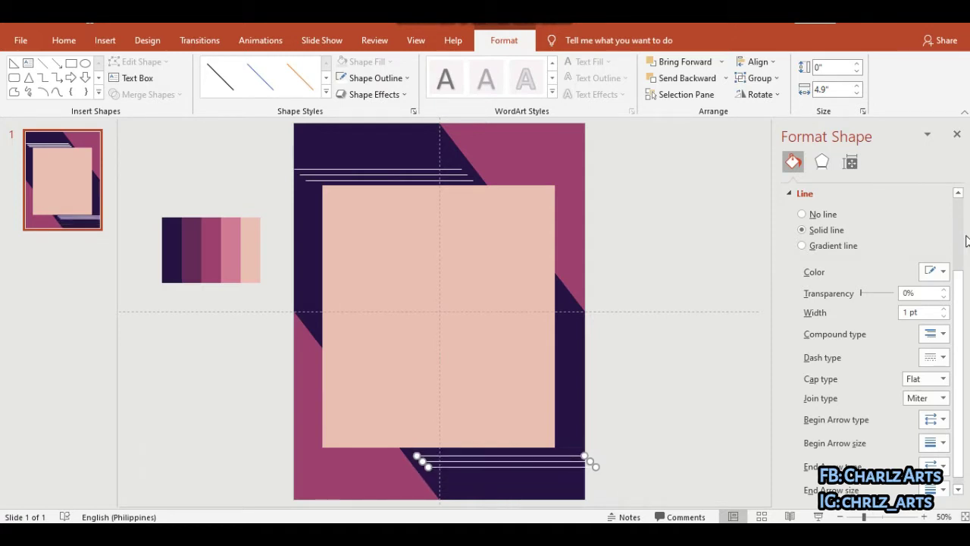
{"action": "left_click", "coordinate": [661, 359]}
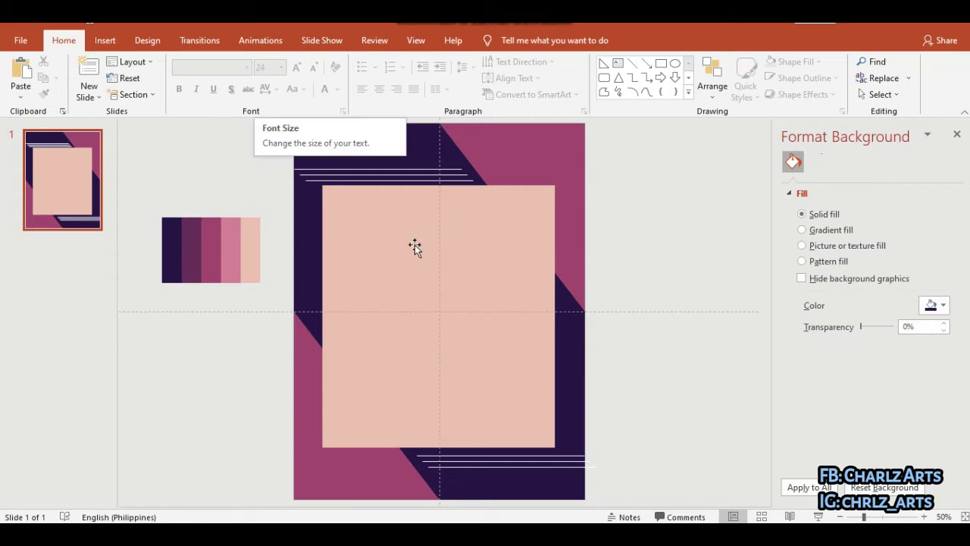
Step: Draw a snip-single-corner rectangle just inside the peach rectangle
{"action": "left_click", "coordinate": [109, 43]}
{"action": "left_click", "coordinate": [229, 83]}
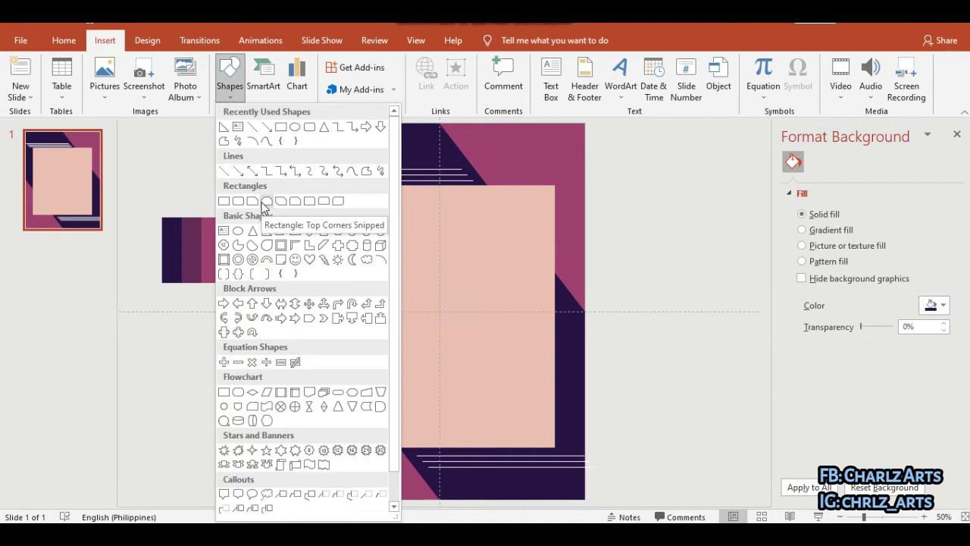
{"action": "left_click", "coordinate": [223, 201]}
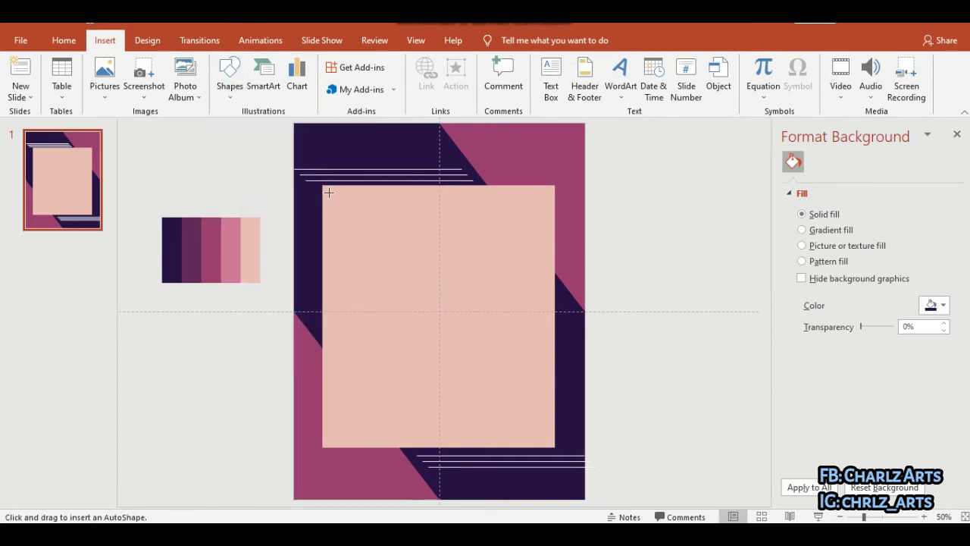
{"action": "left_click_drag", "start_coordinate": [374, 243], "coordinate": [545, 438]}
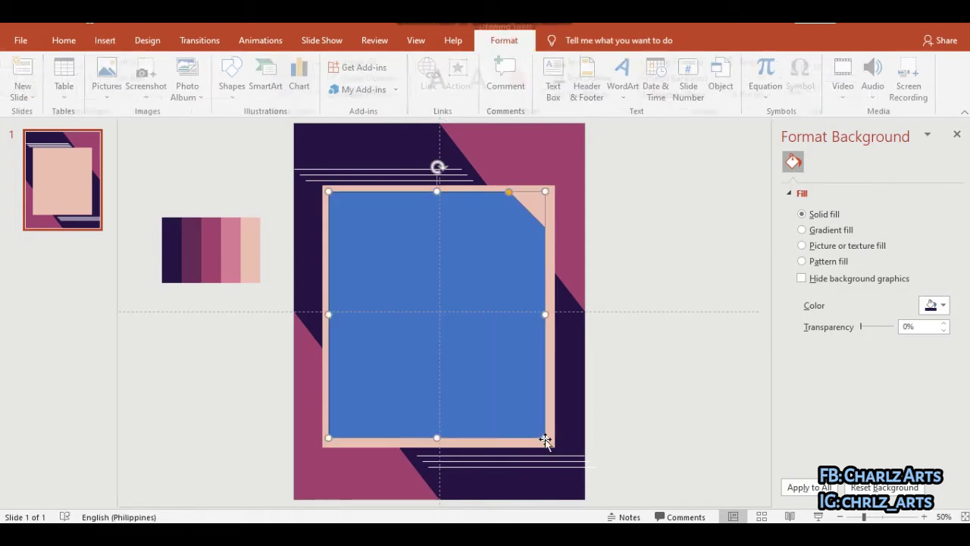
Step: Give the frame a navy 4½ pt outline and no fill
{"action": "left_click", "coordinate": [385, 79]}
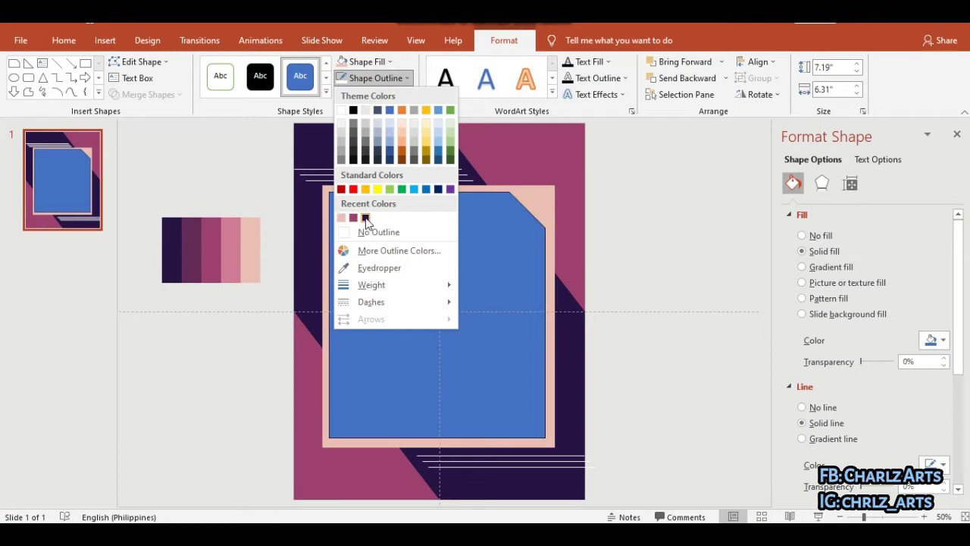
{"action": "left_click", "coordinate": [365, 219]}
{"action": "left_click", "coordinate": [371, 63]}
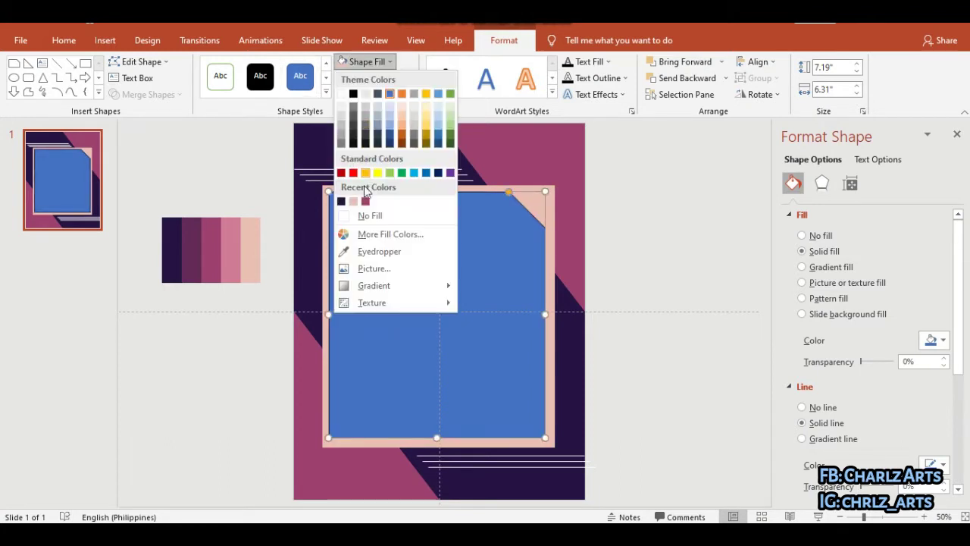
{"action": "left_click", "coordinate": [363, 216]}
{"action": "left_click", "coordinate": [387, 79]}
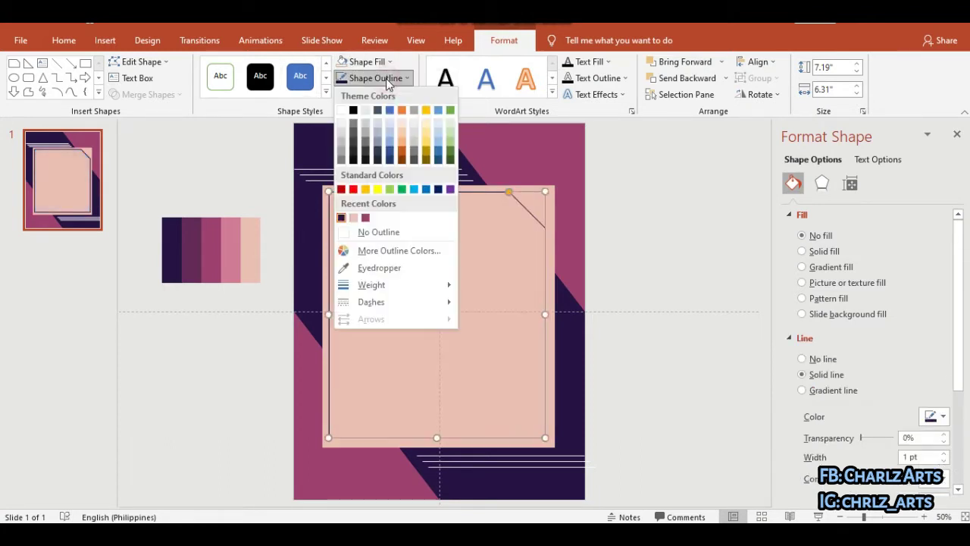
{"action": "mouse_move", "coordinate": [379, 285]}
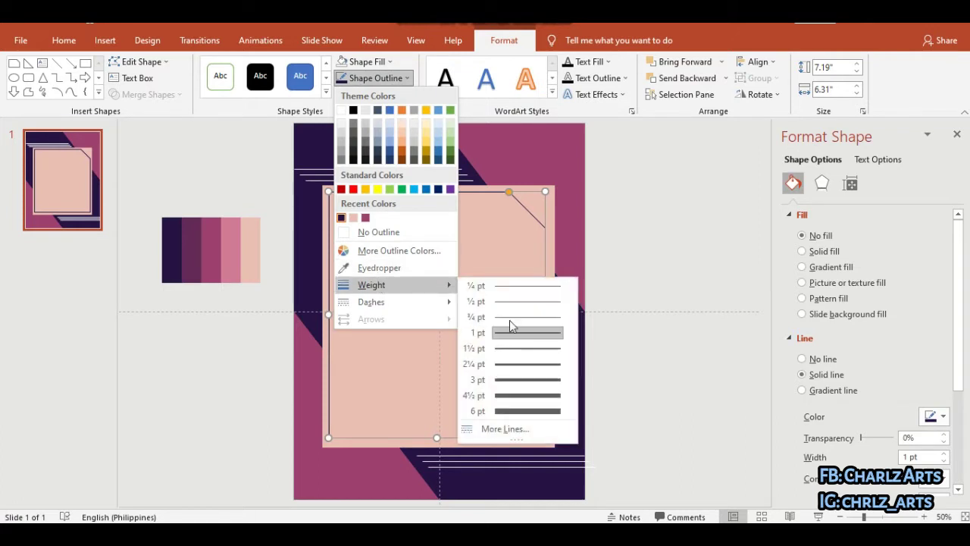
{"action": "left_click", "coordinate": [520, 396]}
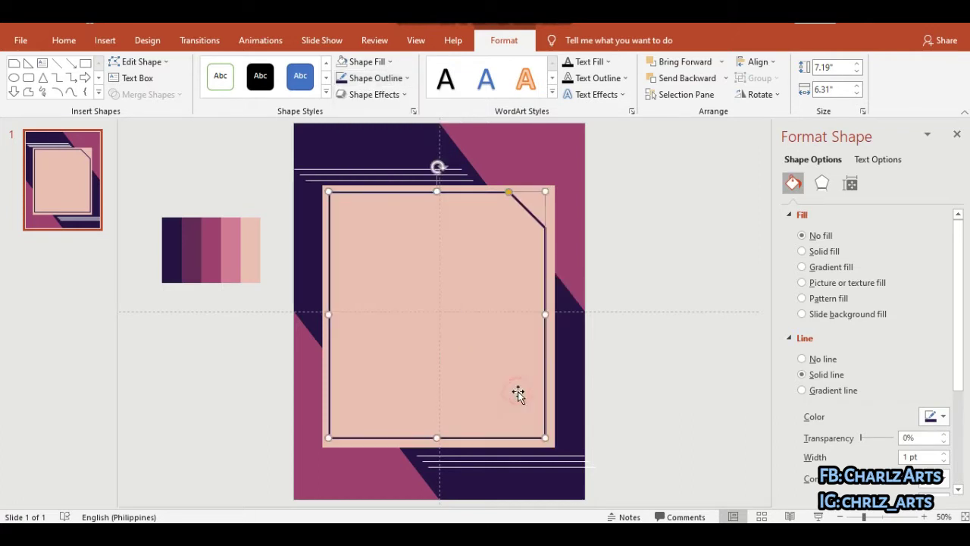
{"action": "left_click", "coordinate": [650, 352]}
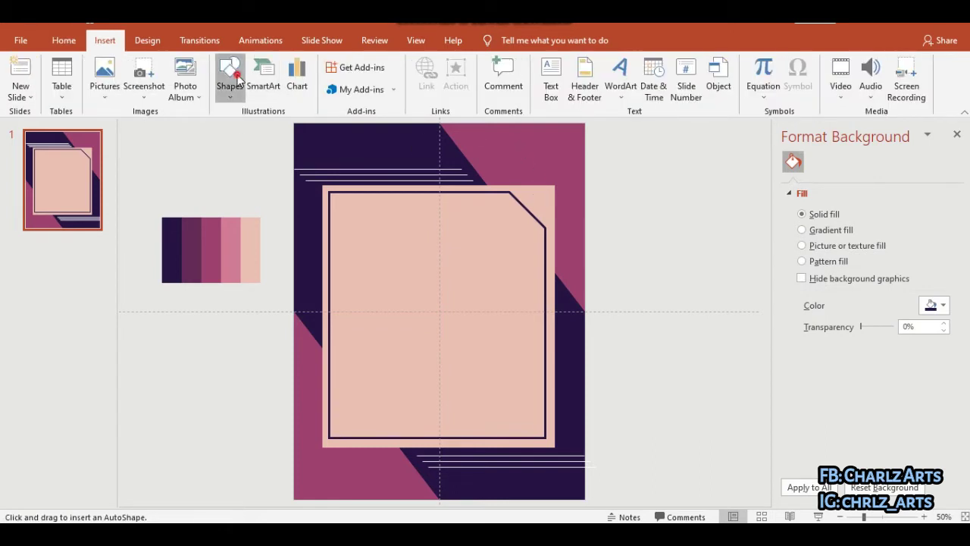
Step: Draw a small oval dot near the page top, filled white with no outline
{"action": "left_click", "coordinate": [241, 81]}
{"action": "left_click", "coordinate": [324, 128]}
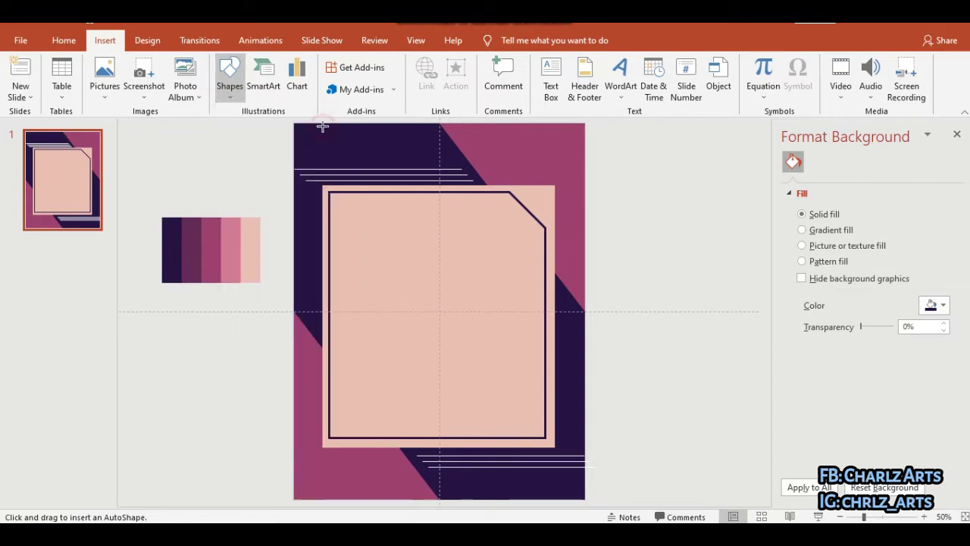
{"action": "left_click_drag", "start_coordinate": [473, 131], "coordinate": [484, 142]}
{"action": "left_click", "coordinate": [371, 61]}
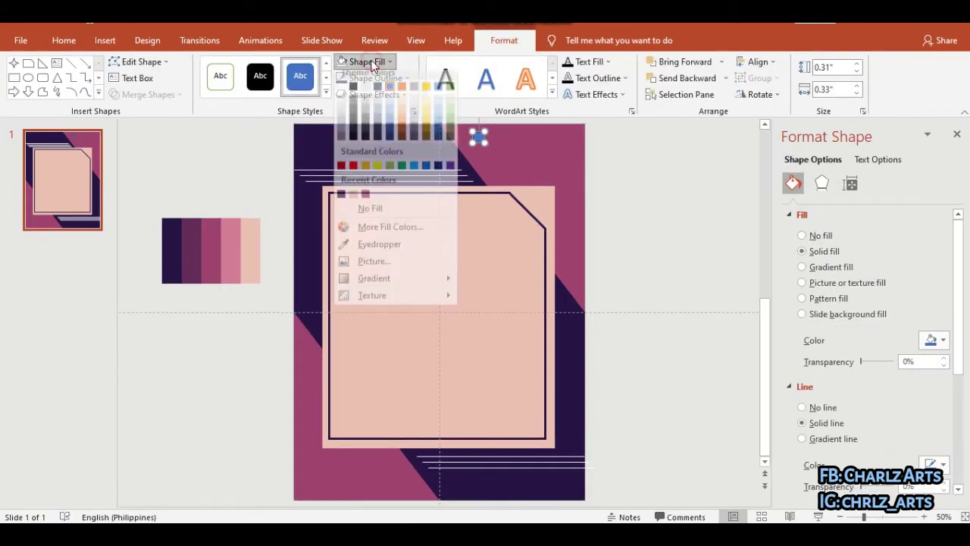
{"action": "left_click", "coordinate": [352, 94]}
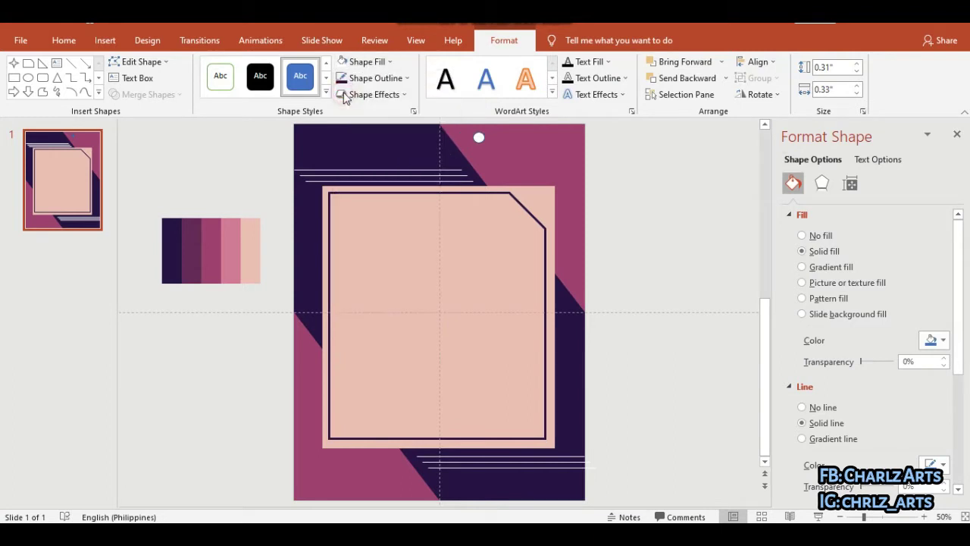
{"action": "left_click", "coordinate": [392, 82]}
{"action": "left_click", "coordinate": [376, 230]}
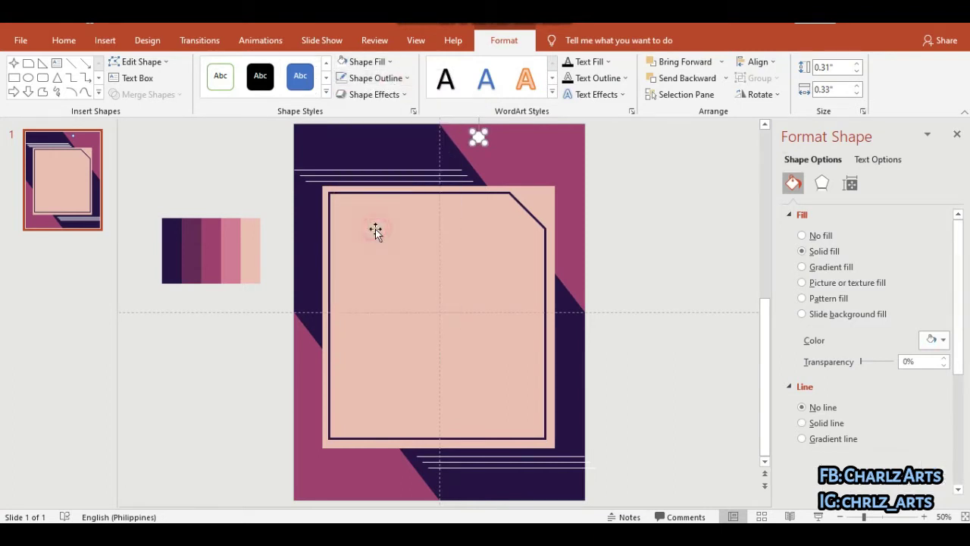
Step: Duplicate the white dot several times across the top-right magenta corner, nudging each into place
{"action": "left_click_drag", "start_coordinate": [479, 137], "coordinate": [498, 142], "text": "ctrl"}
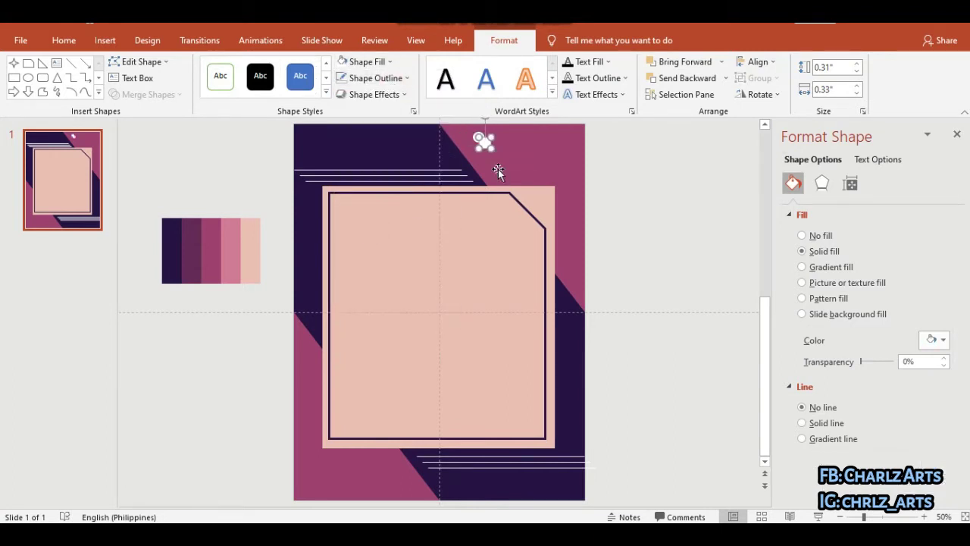
{"action": "key", "text": "Down"}
{"action": "key", "text": "Down"}
{"action": "key", "text": "Right"}
{"action": "key", "text": "Down"}
{"action": "key", "text": "Right"}
{"action": "key", "text": "Right"}
{"action": "key", "text": "ctrl+v"}
{"action": "key", "text": "Right"}
{"action": "key", "text": "Right"}
{"action": "key", "text": "Right"}
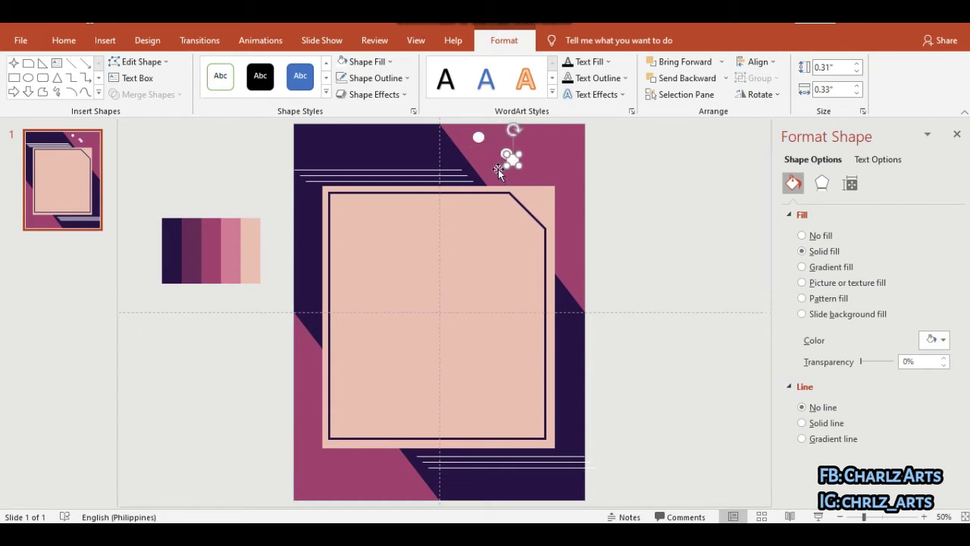
{"action": "key", "text": "Up"}
{"action": "key", "text": "Up"}
{"action": "key", "text": "Right"}
{"action": "key", "text": "Right"}
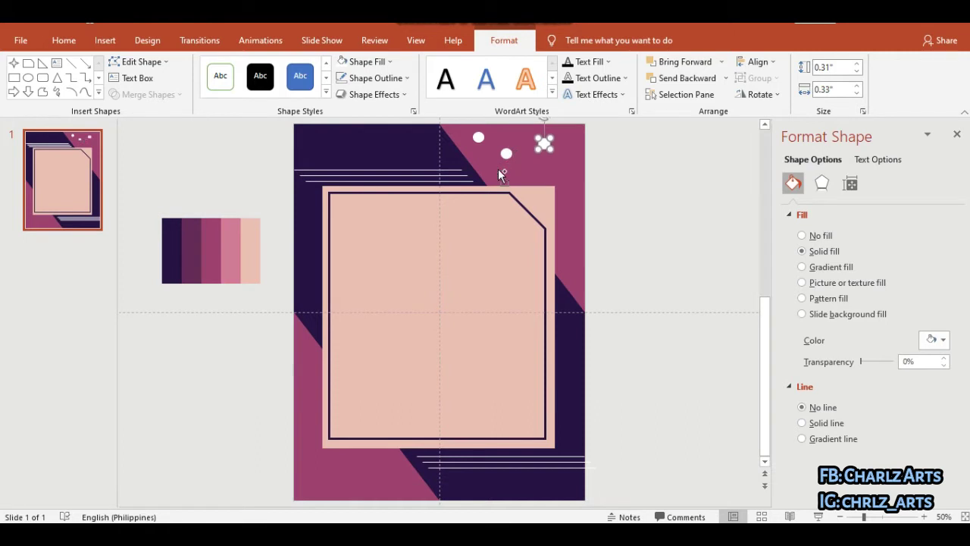
{"action": "key", "text": "Right"}
{"action": "key", "text": "Down"}
{"action": "key", "text": "Down"}
{"action": "key", "text": "Down"}
{"action": "key", "text": "ctrl+v"}
{"action": "key", "text": "Left"}
{"action": "key", "text": "Left"}
{"action": "key", "text": "Left"}
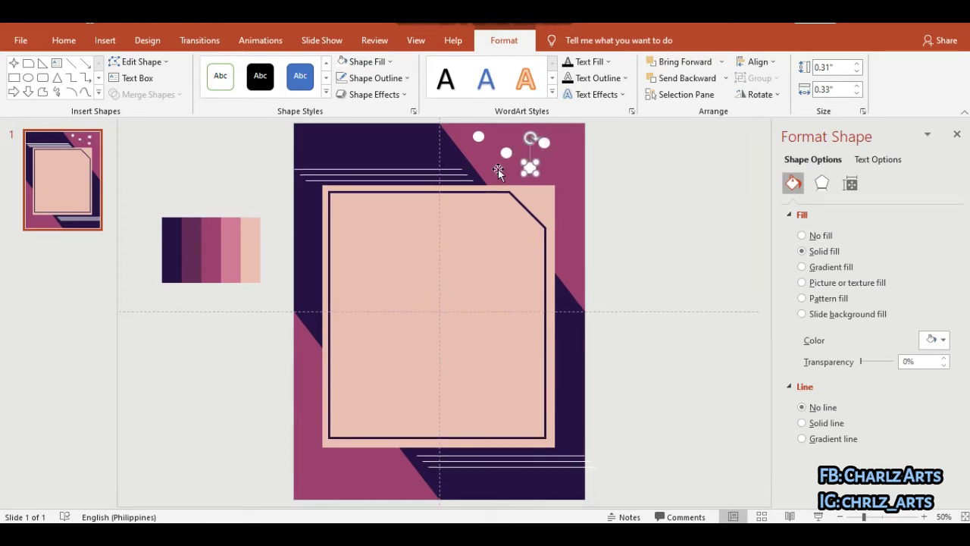
Step: Paste more white dots down the page's right edge
{"action": "key", "text": "ctrl+v"}
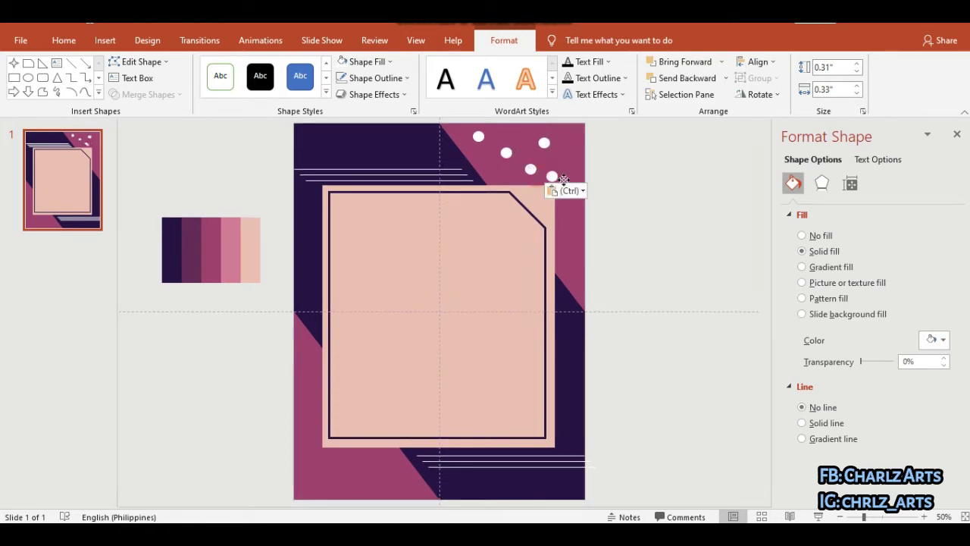
{"action": "mouse_move", "coordinate": [540, 178]}
{"action": "left_mouse_down"}
{"action": "mouse_move", "coordinate": [570, 218]}
{"action": "mouse_move", "coordinate": [575, 134]}
{"action": "left_mouse_up"}
{"action": "key", "text": "ctrl+v"}
{"action": "key", "text": "ctrl+v"}
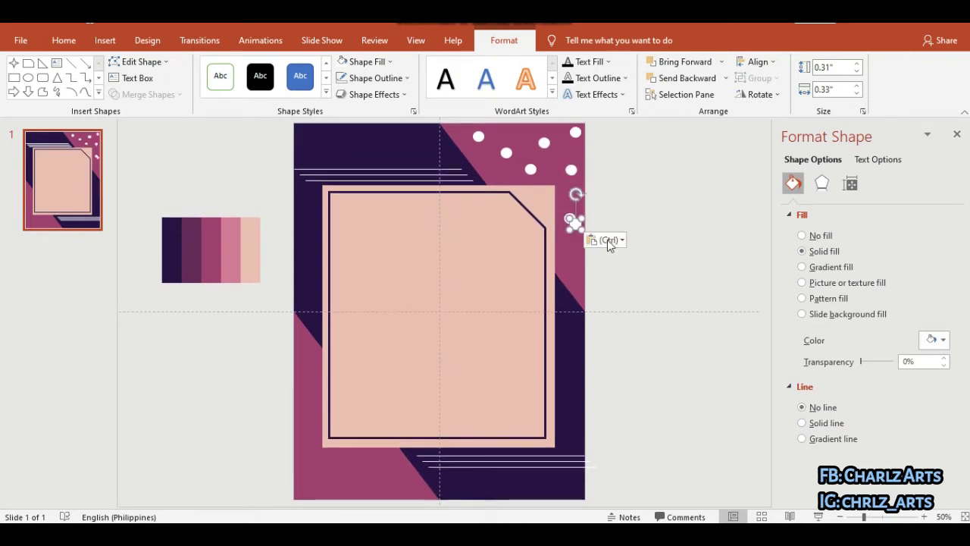
{"action": "left_click_drag", "start_coordinate": [576, 225], "coordinate": [567, 262]}
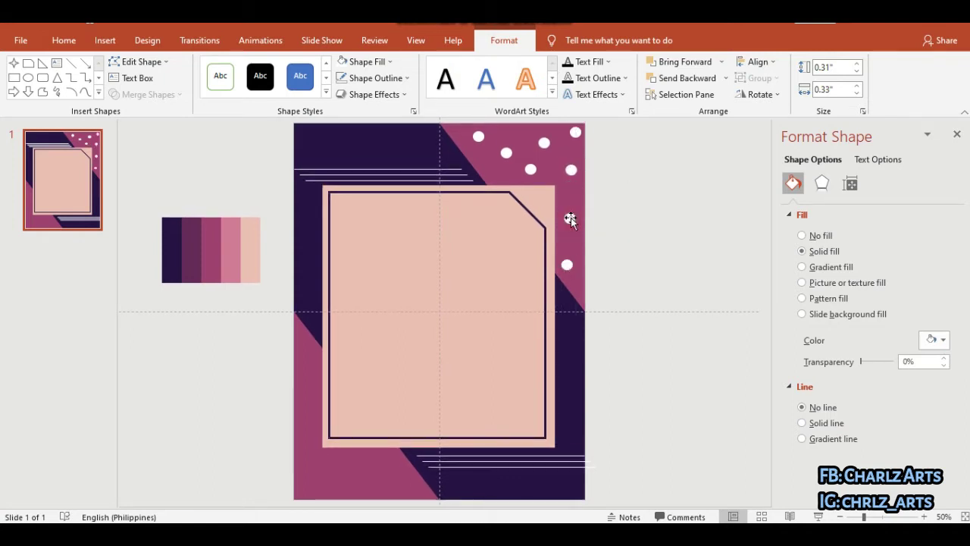
{"action": "left_click_drag", "start_coordinate": [569, 222], "coordinate": [572, 219]}
{"action": "key", "text": "ctrl+v"}
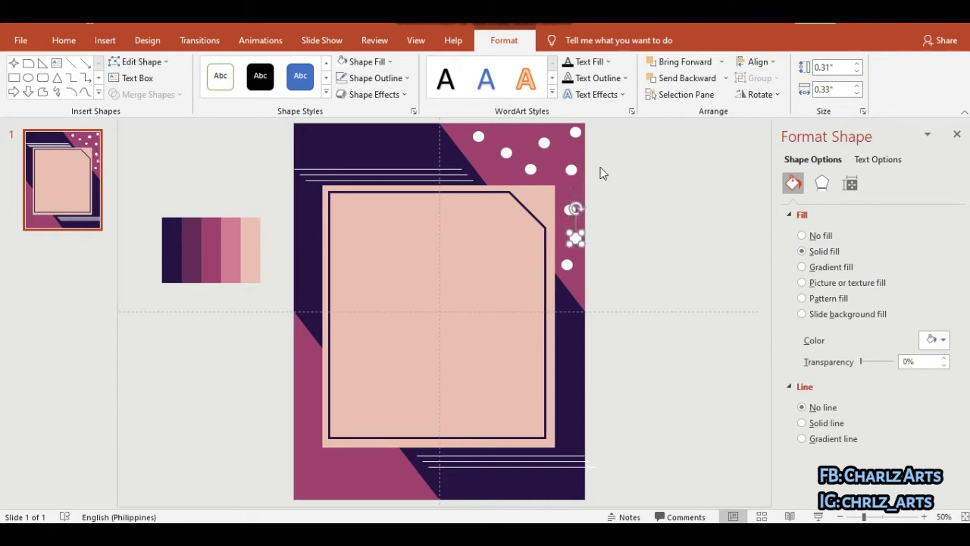
Step: Copy a dot to the page's left edge and start a cluster of dots there
{"action": "left_click", "coordinate": [572, 171]}
{"action": "key", "text": "ctrl+v"}
{"action": "left_click_drag", "start_coordinate": [573, 174], "coordinate": [303, 347]}
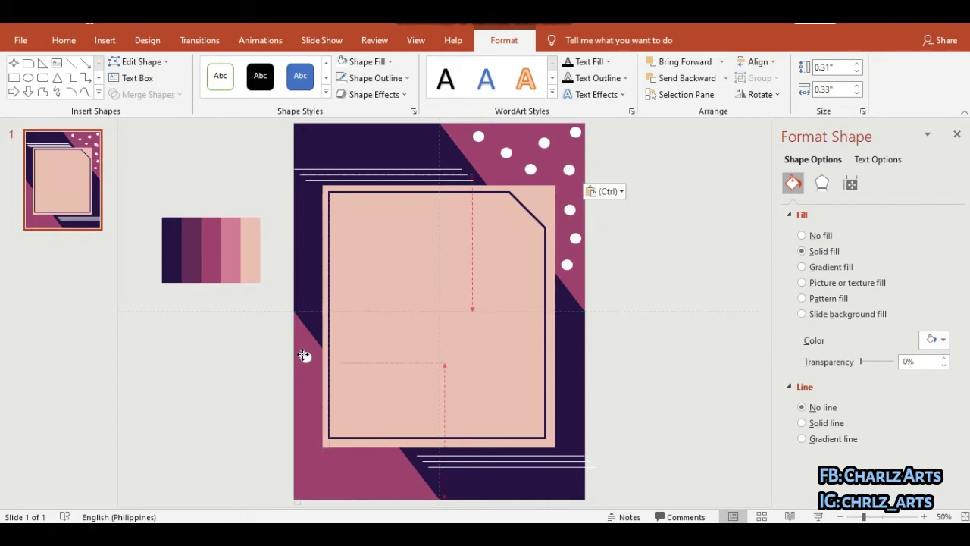
{"action": "key", "text": "ctrl+v"}
{"action": "key", "text": "ctrl+v"}
{"action": "key", "text": "Left"}
{"action": "key", "text": "Left"}
{"action": "key", "text": "Down"}
{"action": "key", "text": "Down"}
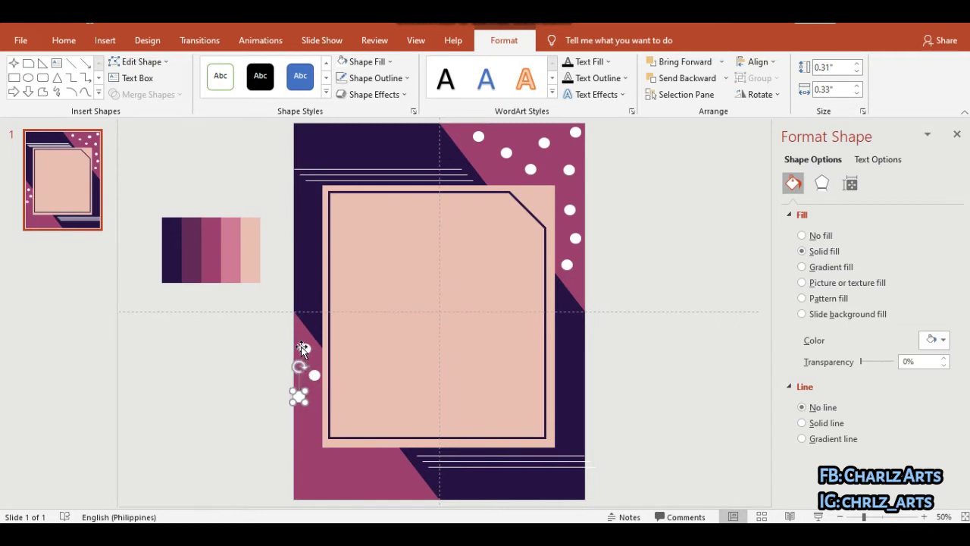
Step: Paste and nudge more white dots along the bottom-left magenta corner
{"action": "key", "text": "ctrl+v"}
{"action": "key", "text": "Down"}
{"action": "key", "text": "Down"}
{"action": "key", "text": "Right"}
{"action": "key", "text": "Down"}
{"action": "key", "text": "Down"}
{"action": "key", "text": "Down"}
{"action": "key", "text": "Down"}
{"action": "key", "text": "ctrl+v"}
{"action": "key", "text": "Right"}
{"action": "key", "text": "Right"}
{"action": "key", "text": "Right"}
{"action": "key", "text": "Down"}
{"action": "key", "text": "Down"}
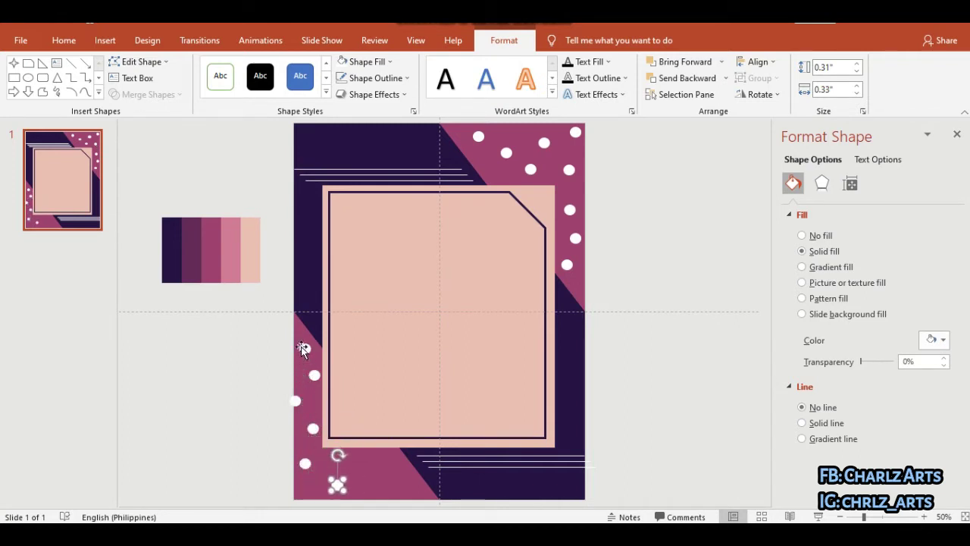
{"action": "key", "text": "Right"}
{"action": "key", "text": "Down"}
{"action": "key", "text": "ctrl+v"}
{"action": "key", "text": "Right"}
{"action": "key", "text": "Right"}
{"action": "key", "text": "ctrl+v"}
{"action": "key", "text": "Right"}
{"action": "key", "text": "Up"}
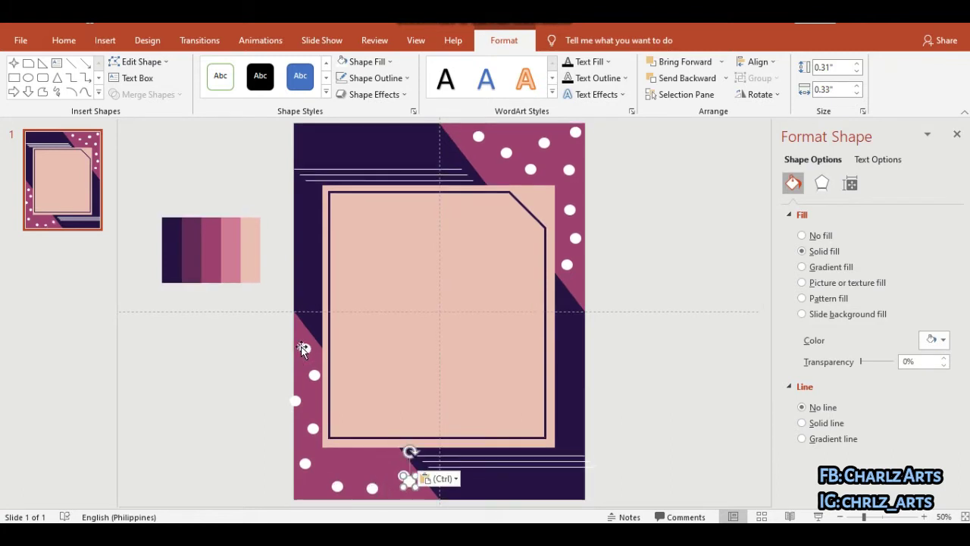
{"action": "key", "text": "ctrl+v"}
{"action": "key", "text": "Left"}
{"action": "key", "text": "Up"}
{"action": "key", "text": "Left"}
{"action": "key", "text": "Left"}
{"action": "key", "text": "Escape"}
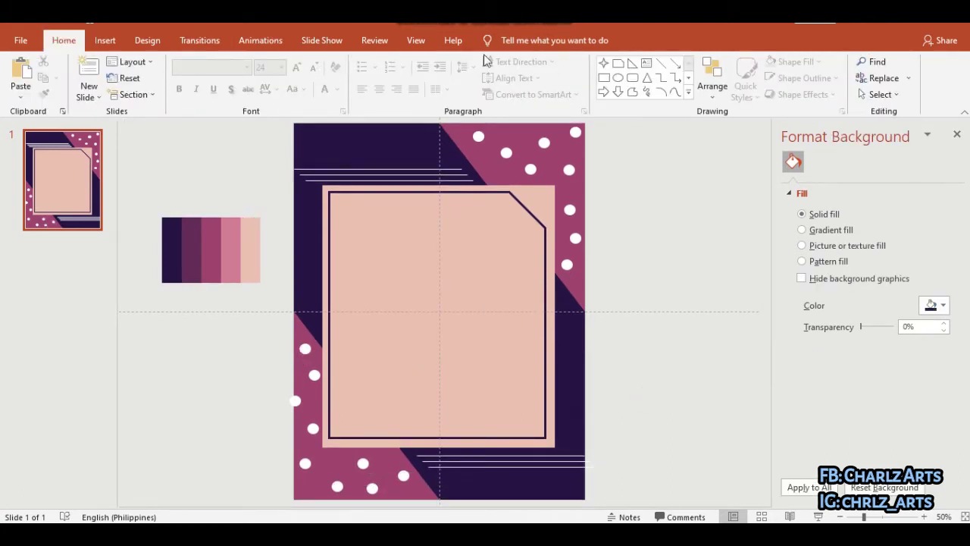
Step: Draw a text box at the page's top-left and enter the 'Insert Text' caption
{"action": "left_click", "coordinate": [644, 64]}
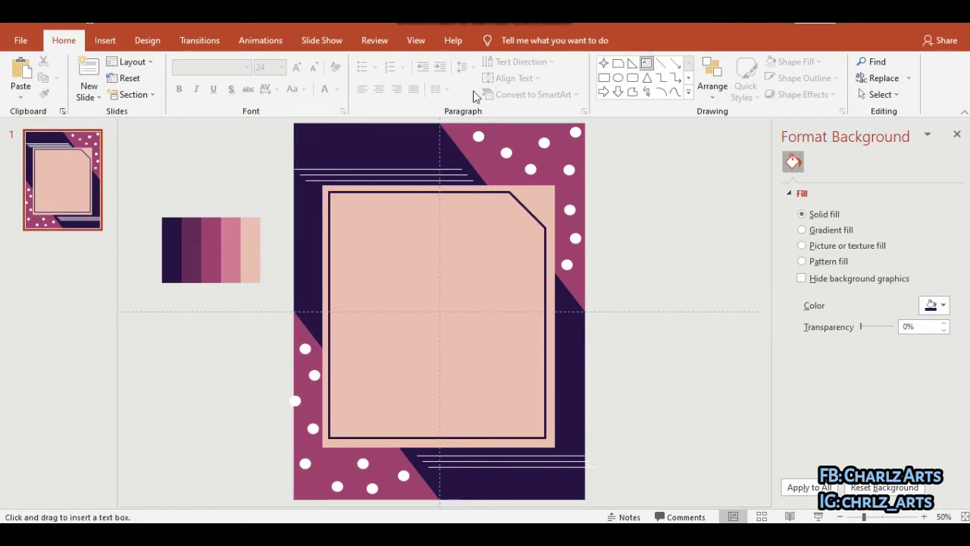
{"action": "left_click_drag", "start_coordinate": [300, 126], "coordinate": [423, 156]}
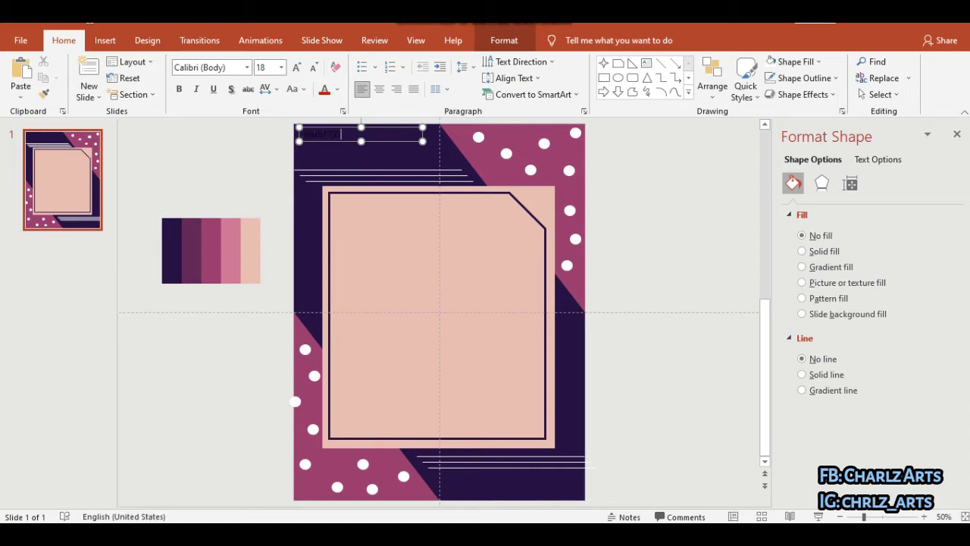
{"action": "key", "text": "BackSpace"}
{"action": "key", "text": "BackSpace"}
{"action": "key", "text": "BackSpace"}
{"action": "type", "text": "e"}
Step: Make the caption text white in the Bradley Hand ITC font
{"action": "key", "text": "ctrl+a"}
{"action": "left_click", "coordinate": [338, 90]}
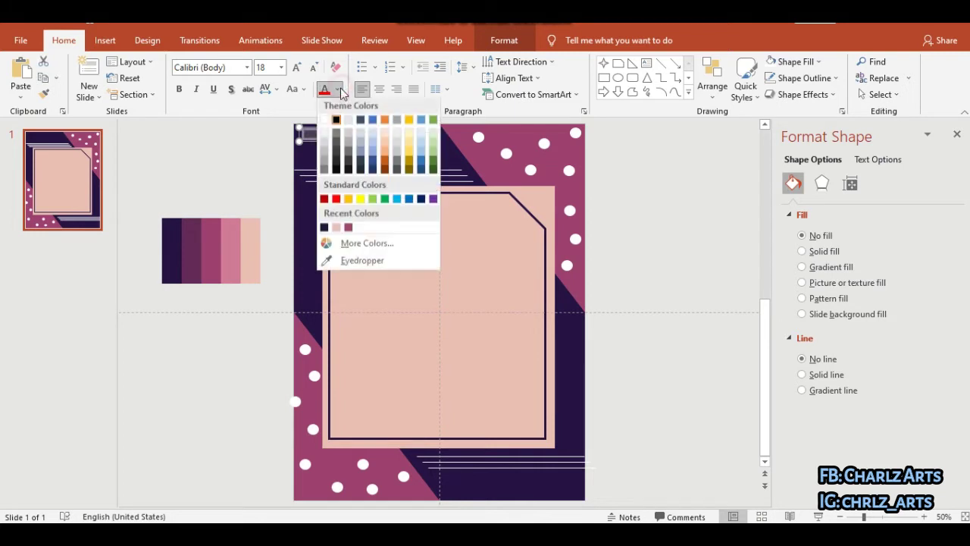
{"action": "left_click", "coordinate": [324, 119]}
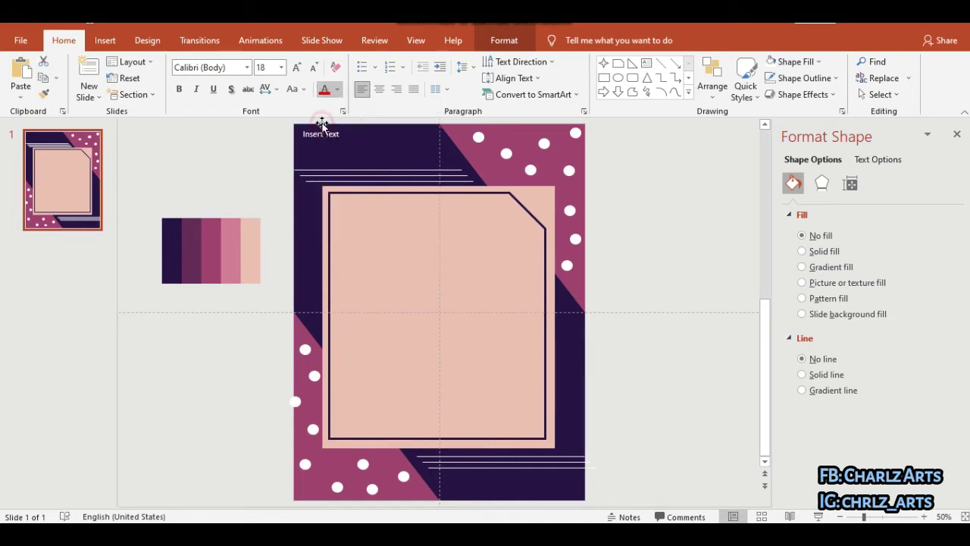
{"action": "left_click", "coordinate": [247, 67]}
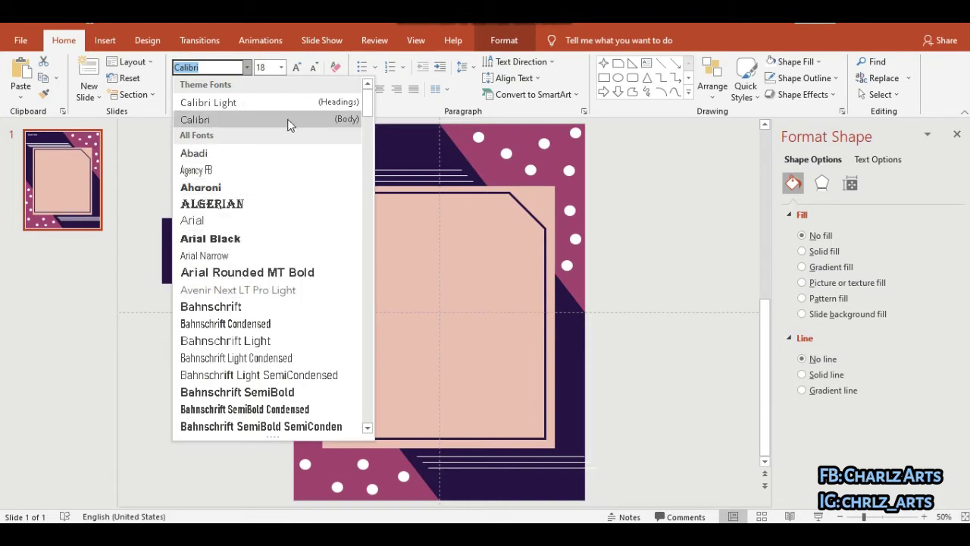
{"action": "left_click_drag", "start_coordinate": [366, 104], "coordinate": [378, 151]}
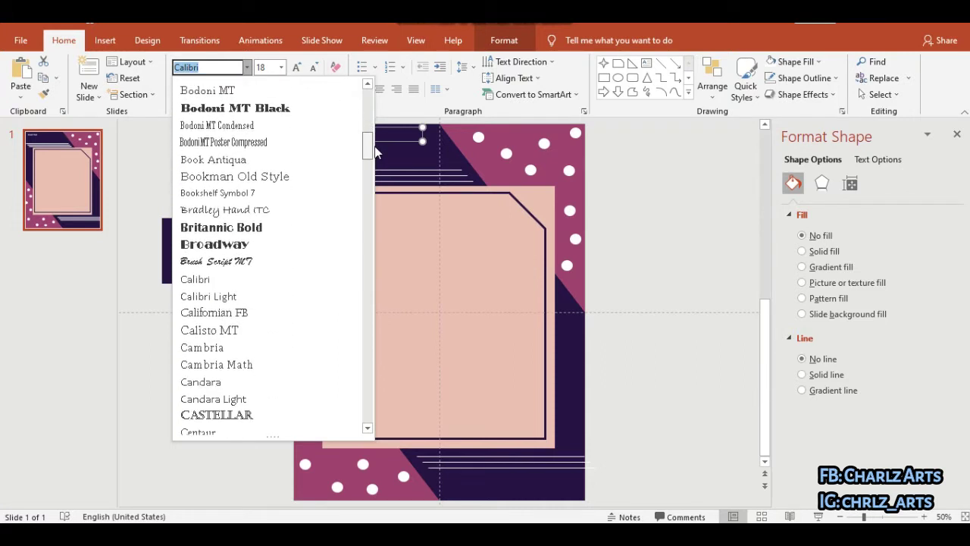
{"action": "left_click_drag", "start_coordinate": [377, 151], "coordinate": [377, 154]}
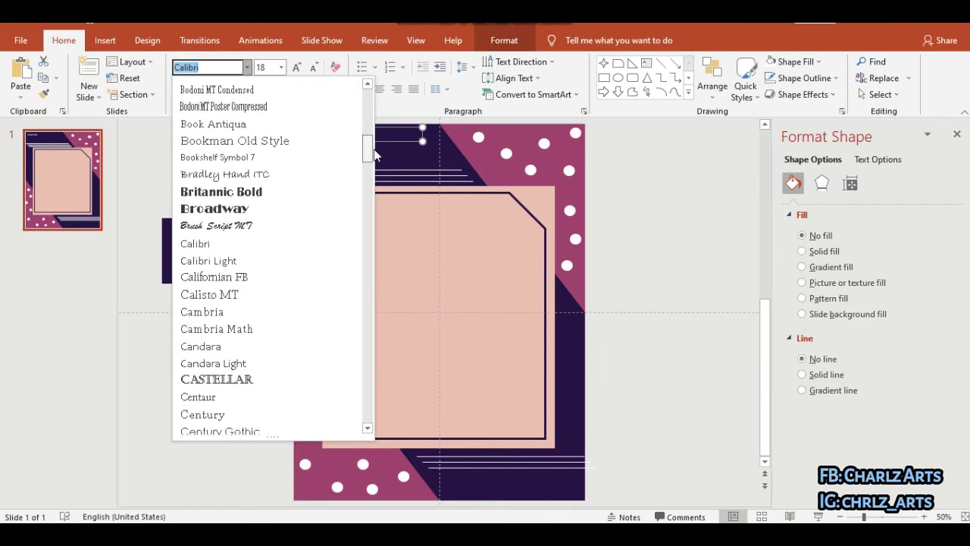
{"action": "left_click", "coordinate": [268, 174]}
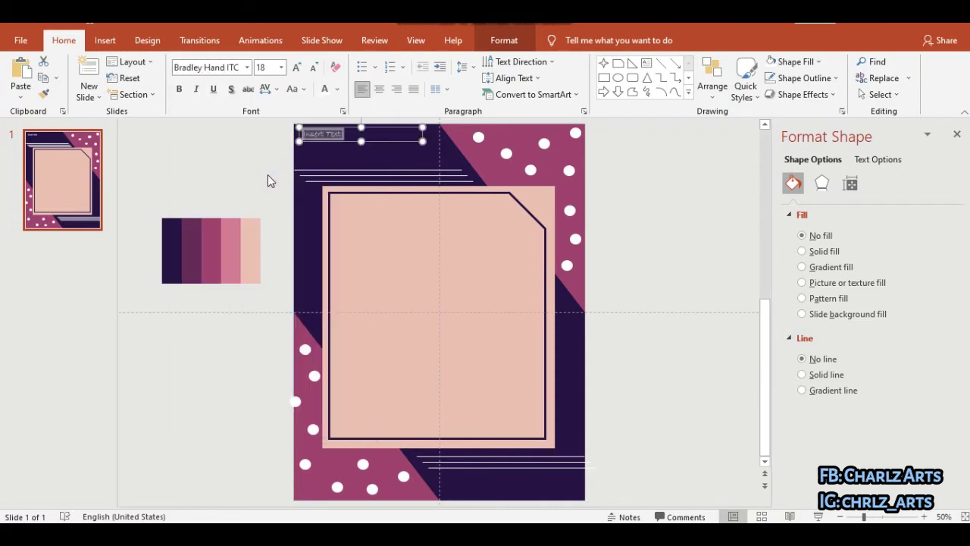
Step: Enlarge the caption text to 54 pt
{"action": "left_click", "coordinate": [297, 67]}
{"action": "left_click", "coordinate": [297, 67]}
{"action": "left_click", "coordinate": [298, 67]}
{"action": "left_click", "coordinate": [297, 67]}
{"action": "left_click", "coordinate": [297, 67]}
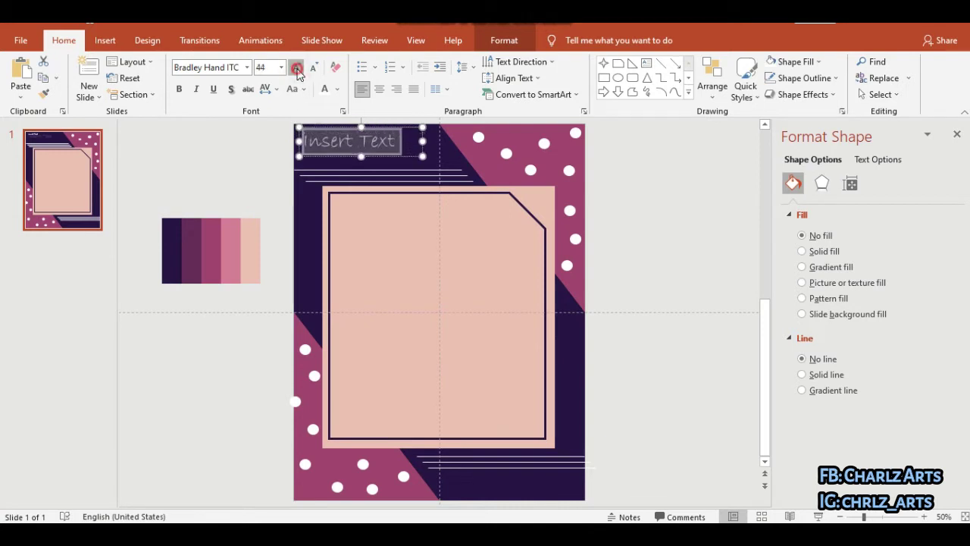
{"action": "left_click", "coordinate": [297, 68]}
{"action": "left_click", "coordinate": [296, 67]}
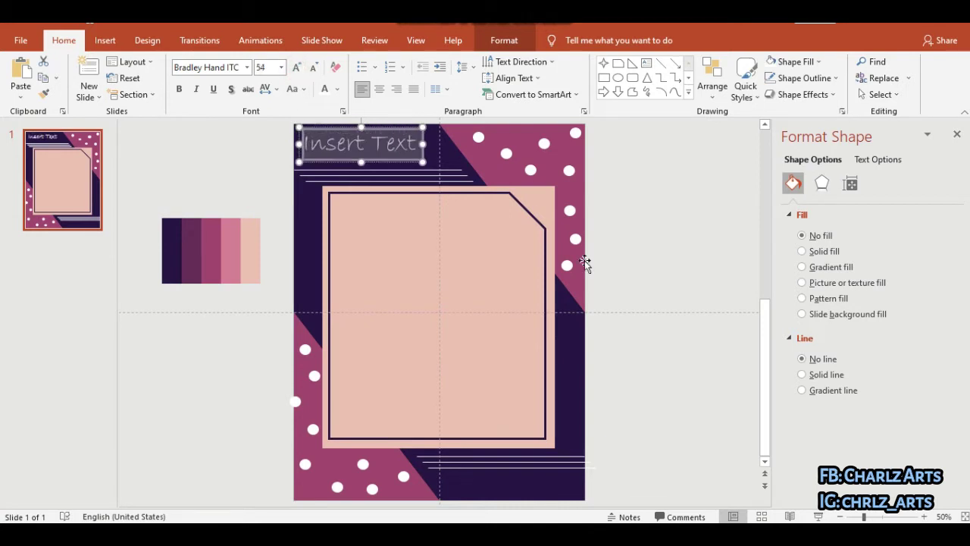
{"action": "left_click", "coordinate": [652, 278]}
{"action": "left_click", "coordinate": [104, 40]}
{"action": "left_click", "coordinate": [230, 76]}
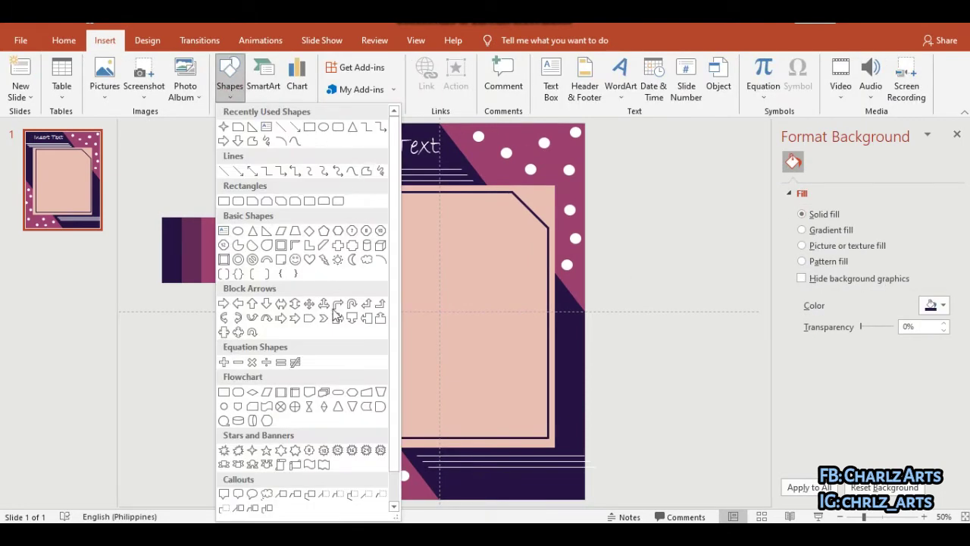
Step: Draw a small four-pointed star beside the 'Insert Text' title
{"action": "left_click", "coordinate": [255, 450]}
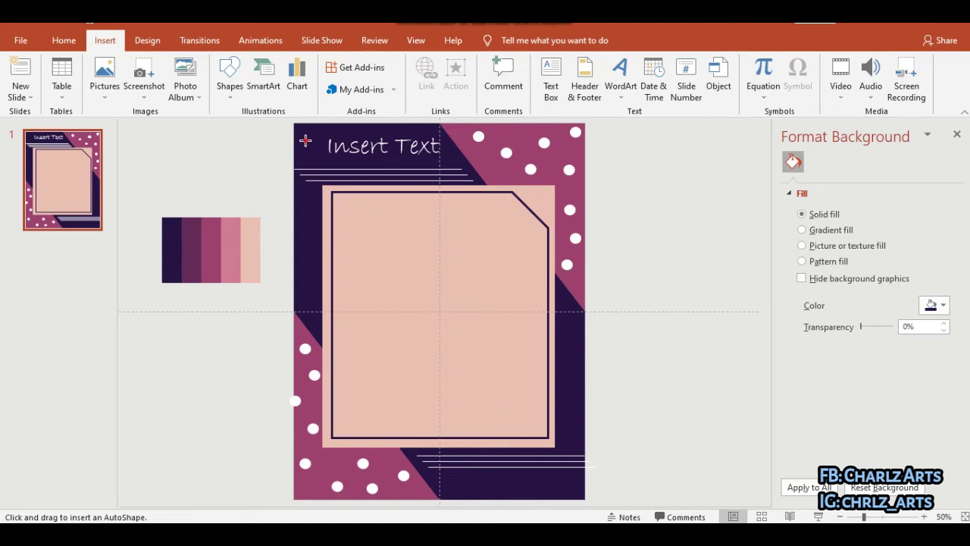
{"action": "left_click_drag", "start_coordinate": [305, 141], "coordinate": [328, 160]}
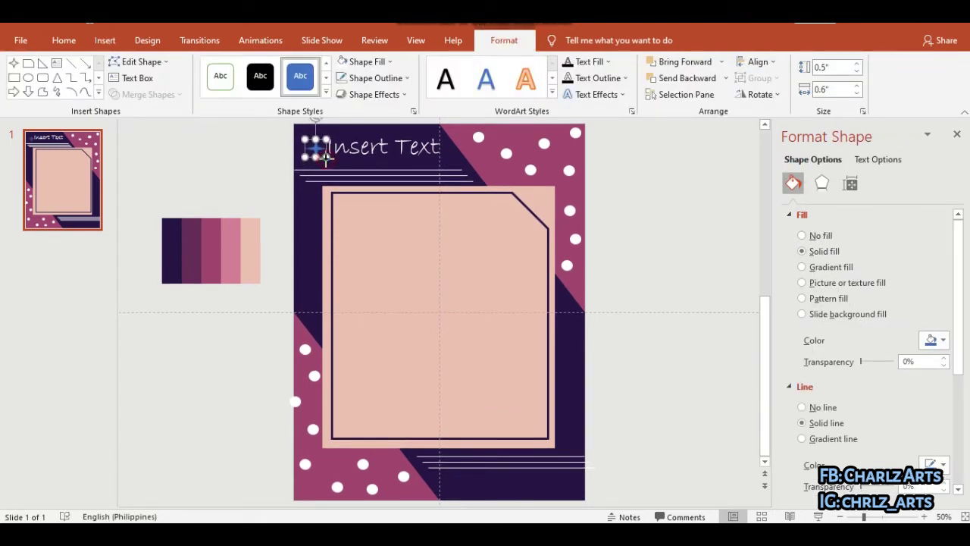
{"action": "left_click", "coordinate": [326, 158]}
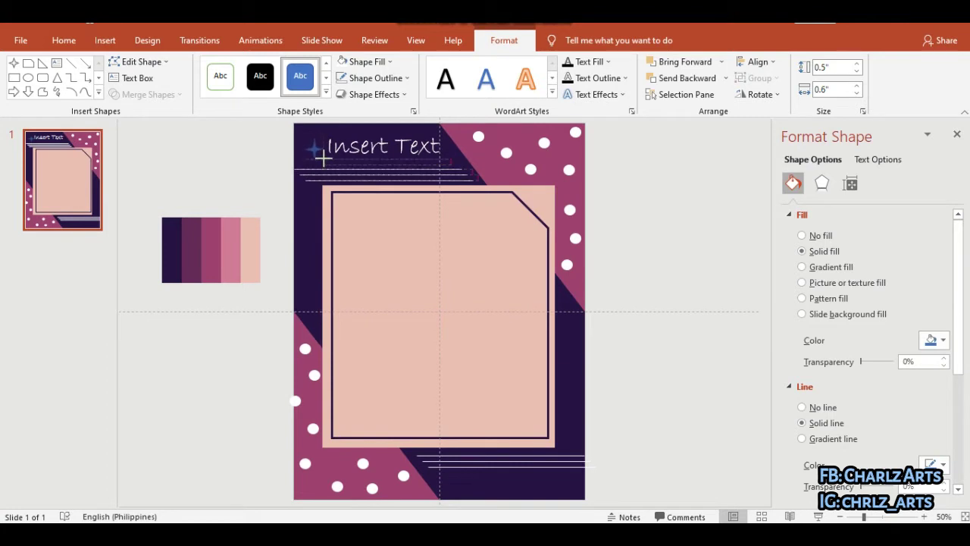
{"action": "left_click_drag", "start_coordinate": [324, 158], "coordinate": [303, 139]}
Step: Fill the star with the palette's pink, remove its outline, and nudge it slightly left
{"action": "left_click", "coordinate": [372, 64]}
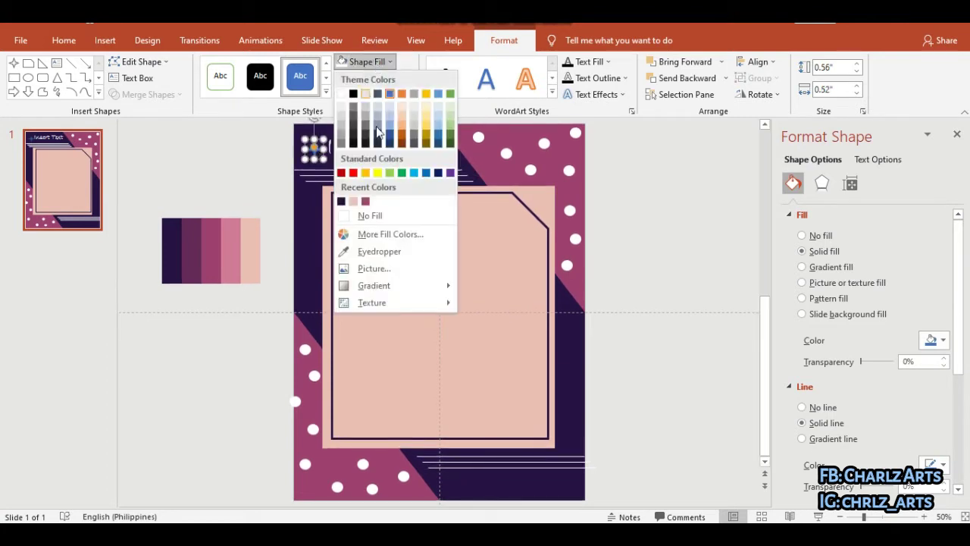
{"action": "left_click", "coordinate": [364, 252]}
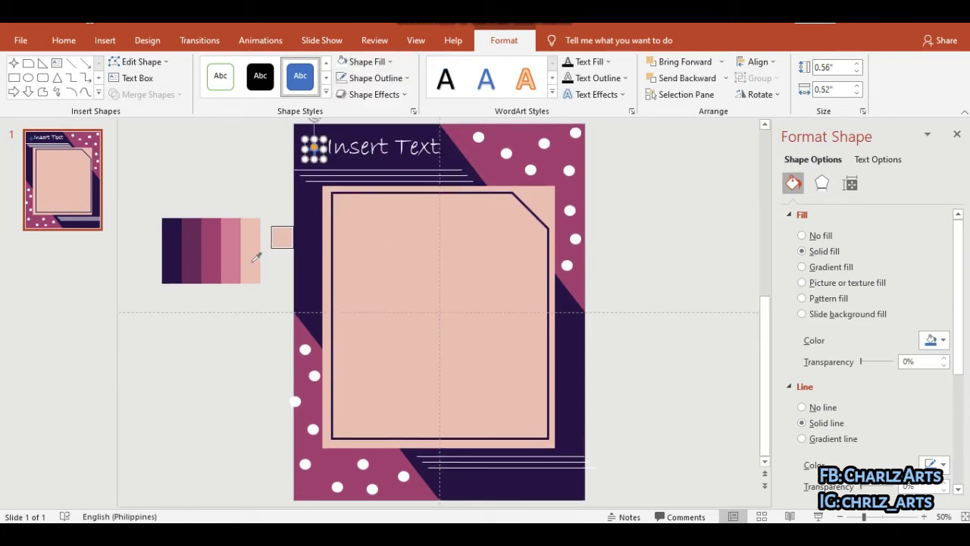
{"action": "left_click", "coordinate": [225, 258]}
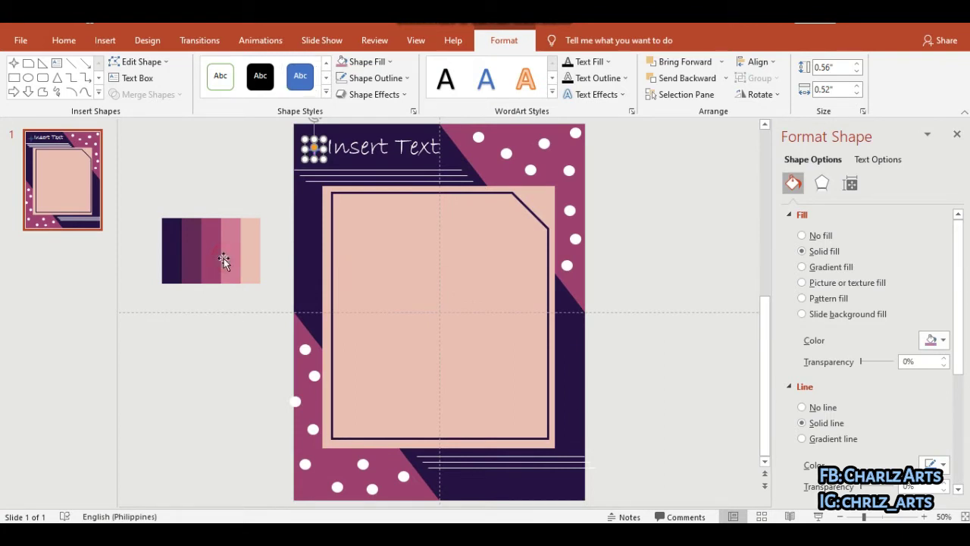
{"action": "left_click", "coordinate": [375, 78]}
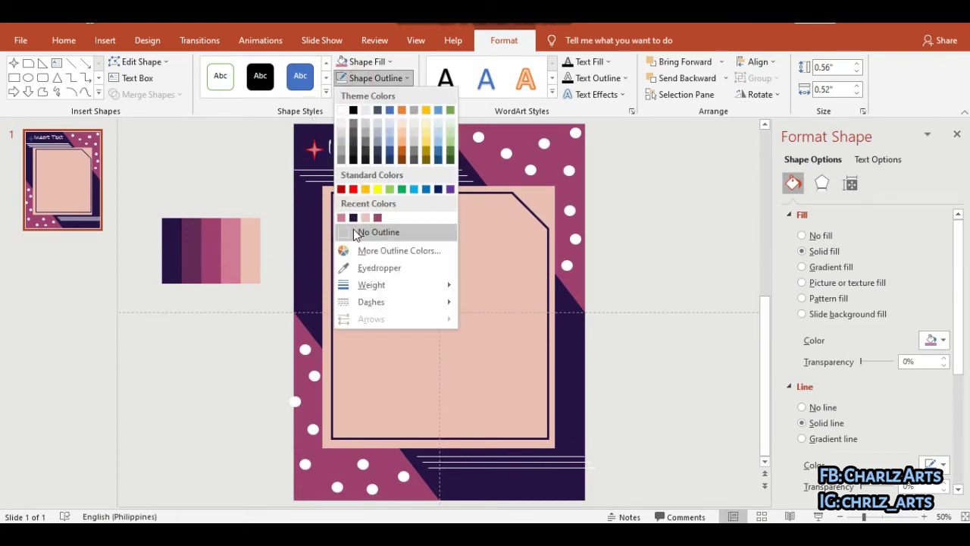
{"action": "left_click", "coordinate": [355, 231]}
{"action": "key", "text": "Left"}
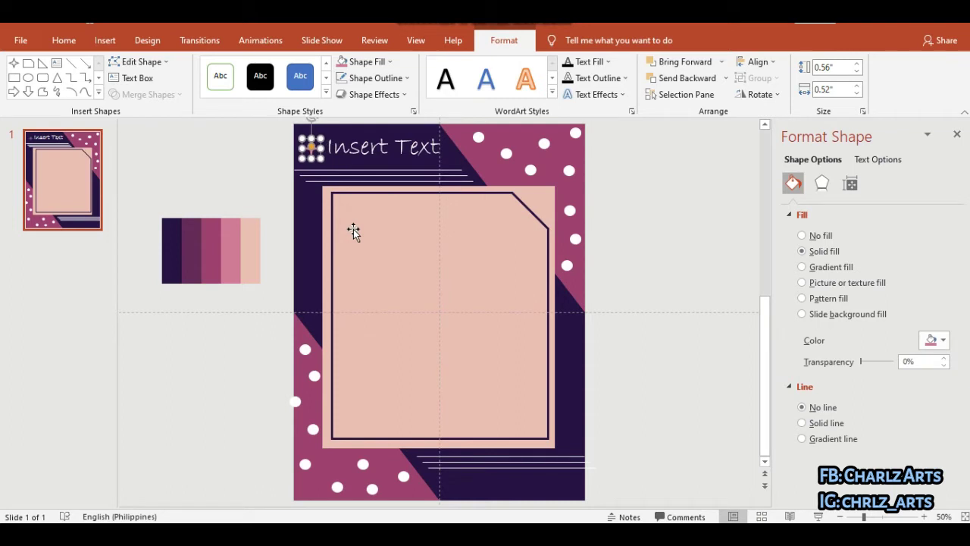
{"action": "key", "text": "Left"}
{"action": "key", "text": "Left"}
Step: Give the peach frame rectangle a Dark Purple glow
{"action": "left_click", "coordinate": [717, 242]}
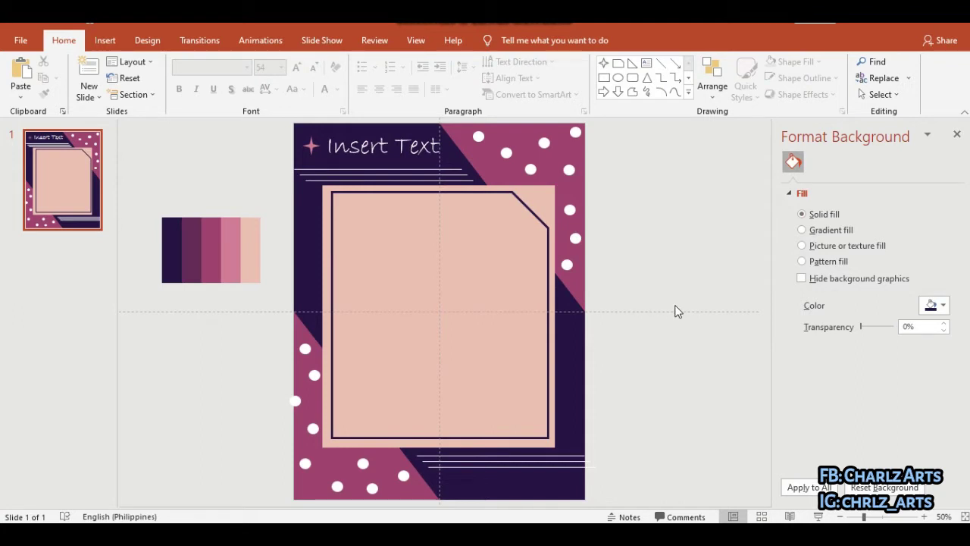
{"action": "left_click", "coordinate": [550, 213]}
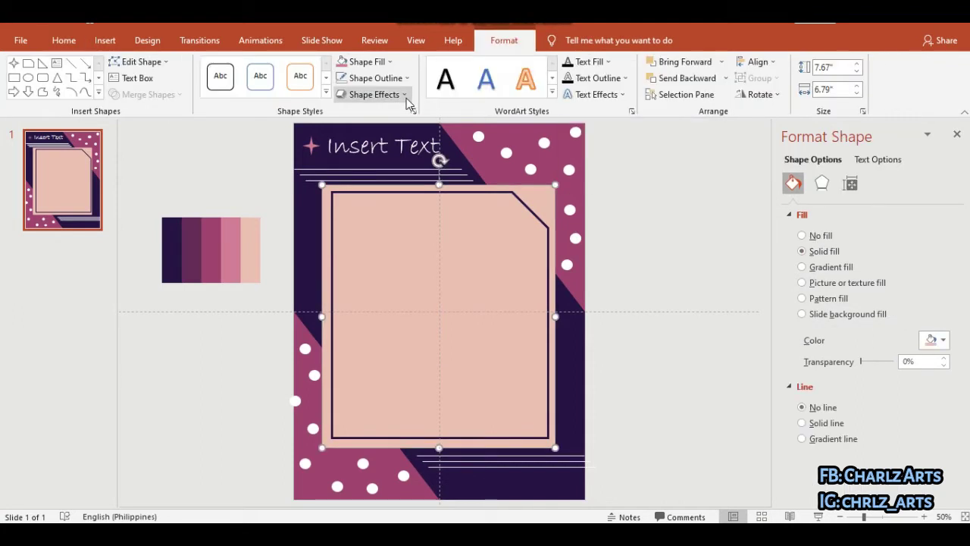
{"action": "left_click", "coordinate": [406, 95]}
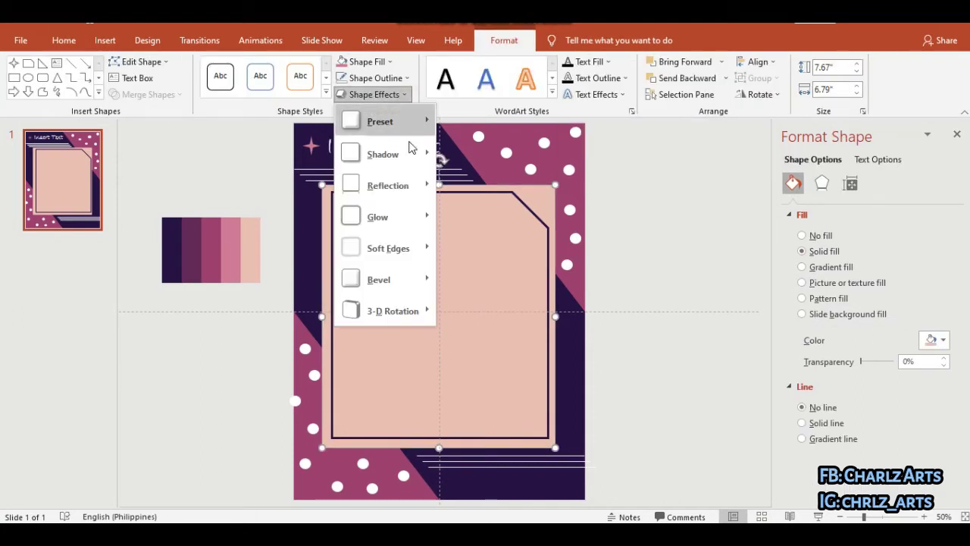
{"action": "mouse_move", "coordinate": [379, 217]}
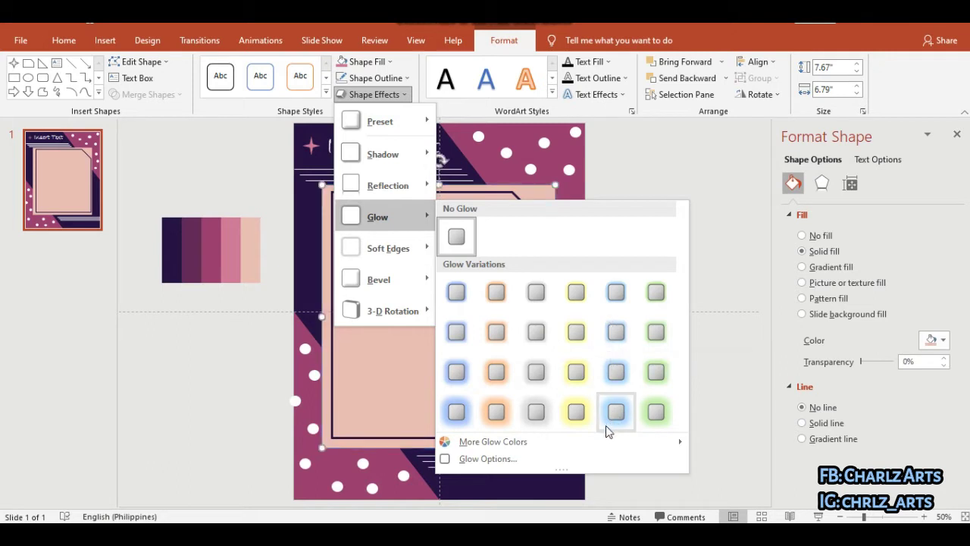
{"action": "left_click", "coordinate": [508, 447]}
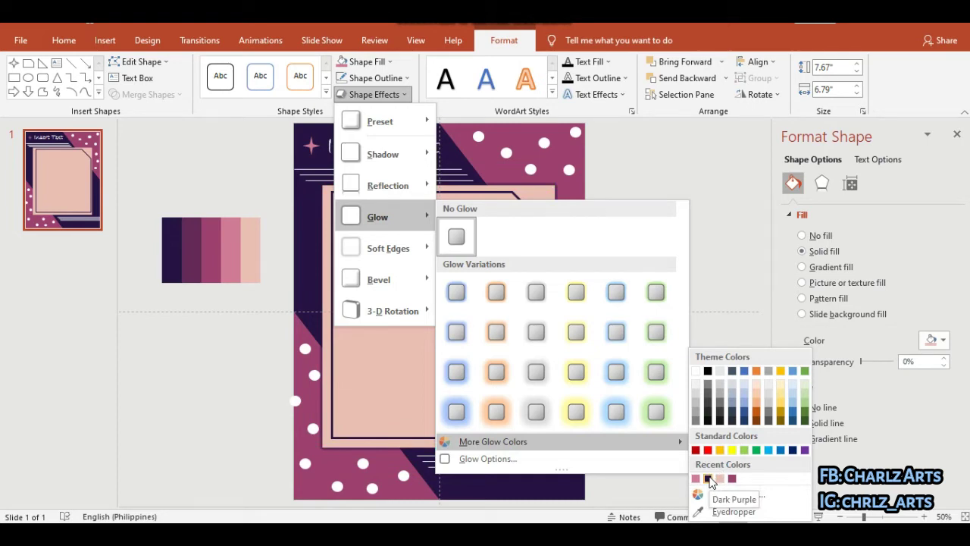
{"action": "left_click", "coordinate": [707, 478]}
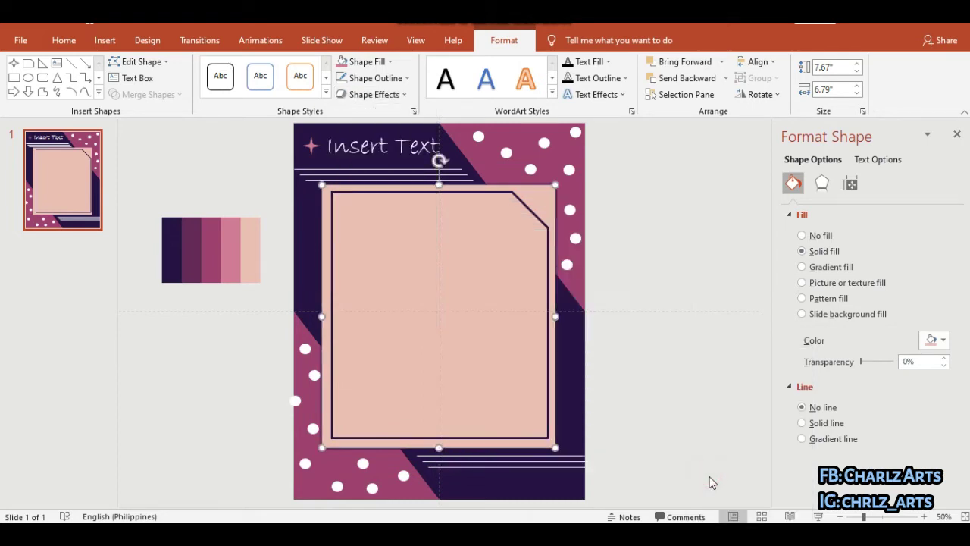
Step: Add a new blank slide and paste the colour palette onto it
{"action": "left_click", "coordinate": [679, 367]}
{"action": "key", "text": "ctrl+m"}
{"action": "key", "text": "ctrl+v"}
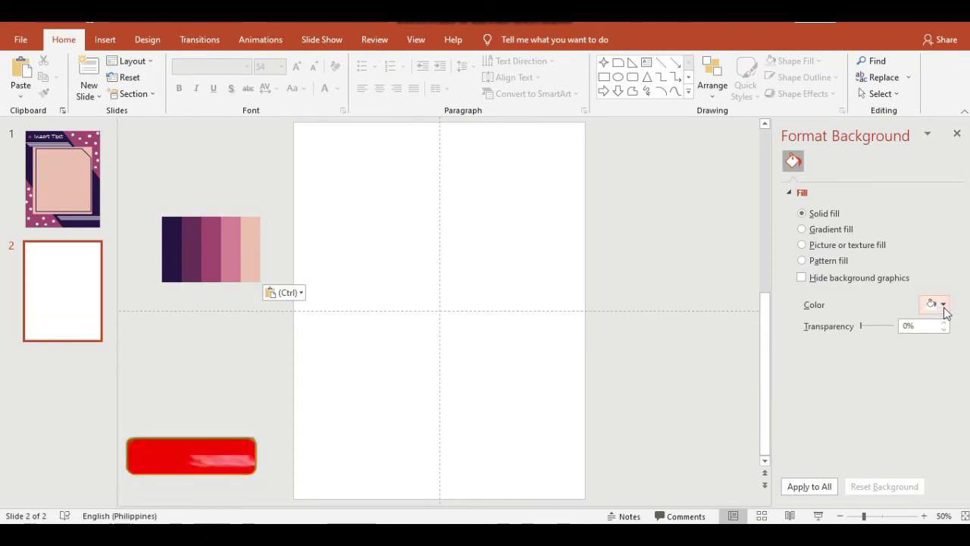
Step: Set slide 2's background to the plum stripe sampled from the palette with the eyedropper
{"action": "left_click", "coordinate": [944, 306]}
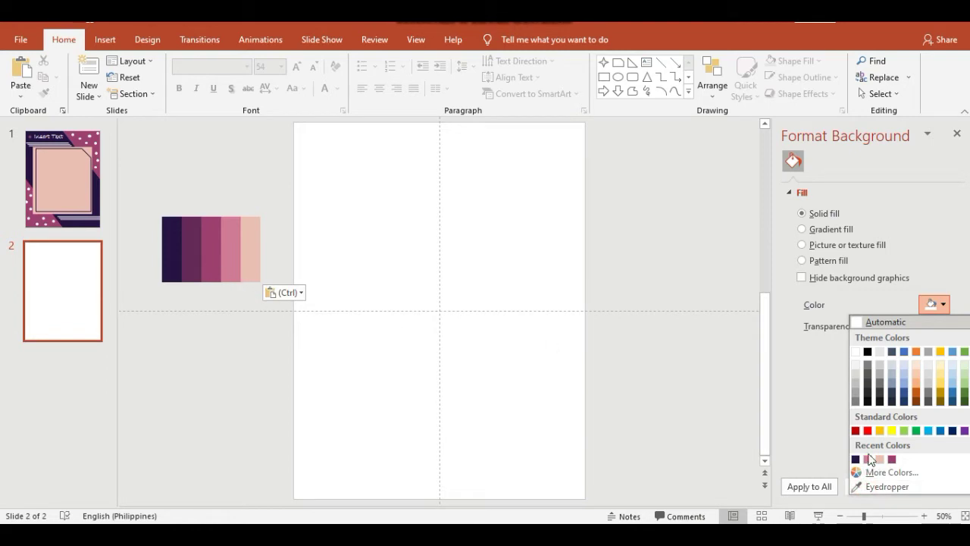
{"action": "left_click", "coordinate": [887, 486]}
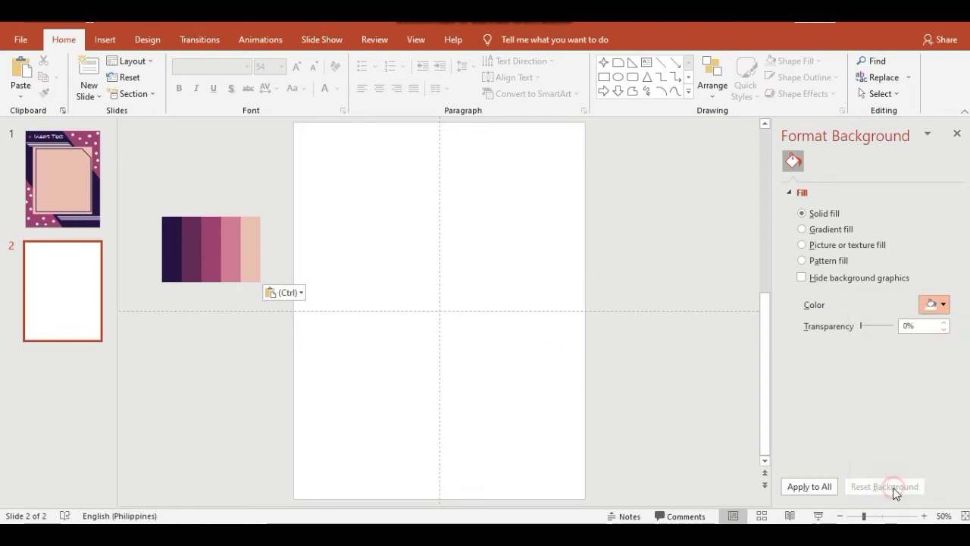
{"action": "left_click", "coordinate": [191, 259]}
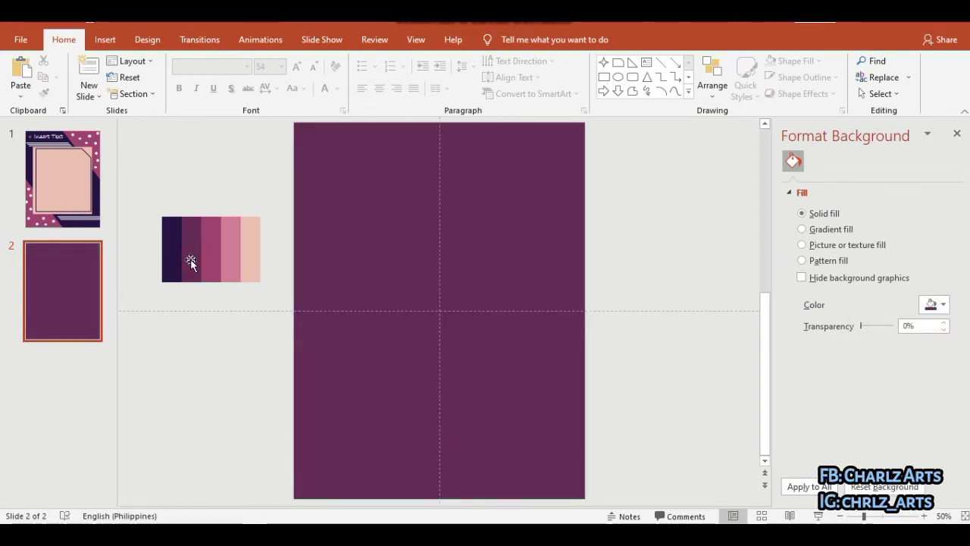
Step: Draw a rectangle bar across the top of slide 2
{"action": "left_click", "coordinate": [114, 46]}
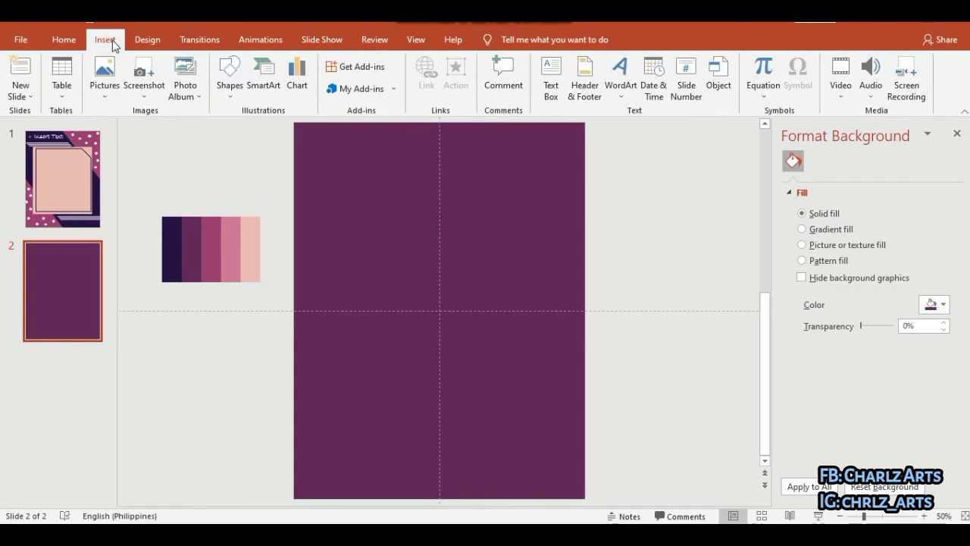
{"action": "left_click", "coordinate": [242, 91]}
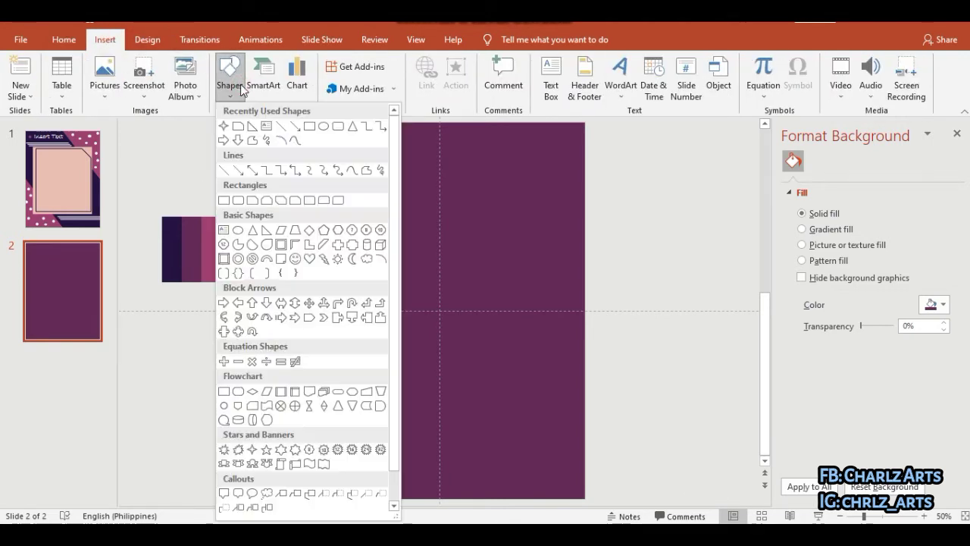
{"action": "left_click", "coordinate": [309, 128]}
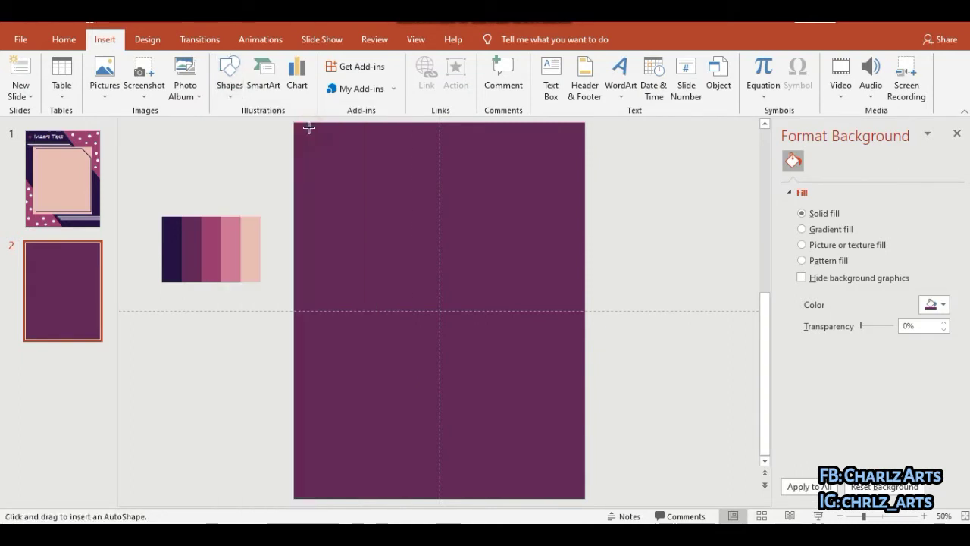
{"action": "left_click_drag", "start_coordinate": [294, 123], "coordinate": [582, 191]}
Step: Fill the top bar dark navy with no outline and shorten it to 1.79 in tall
{"action": "left_click", "coordinate": [364, 61]}
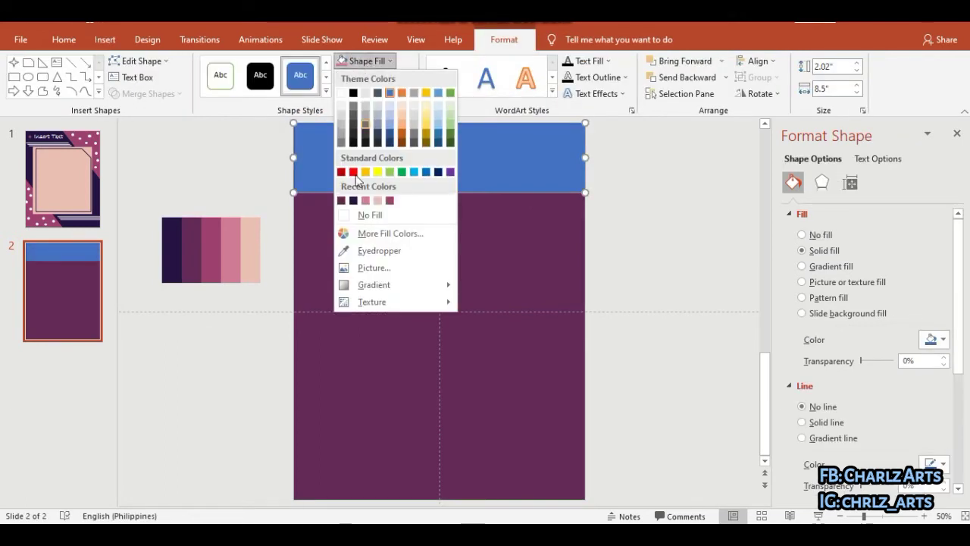
{"action": "left_click", "coordinate": [353, 201]}
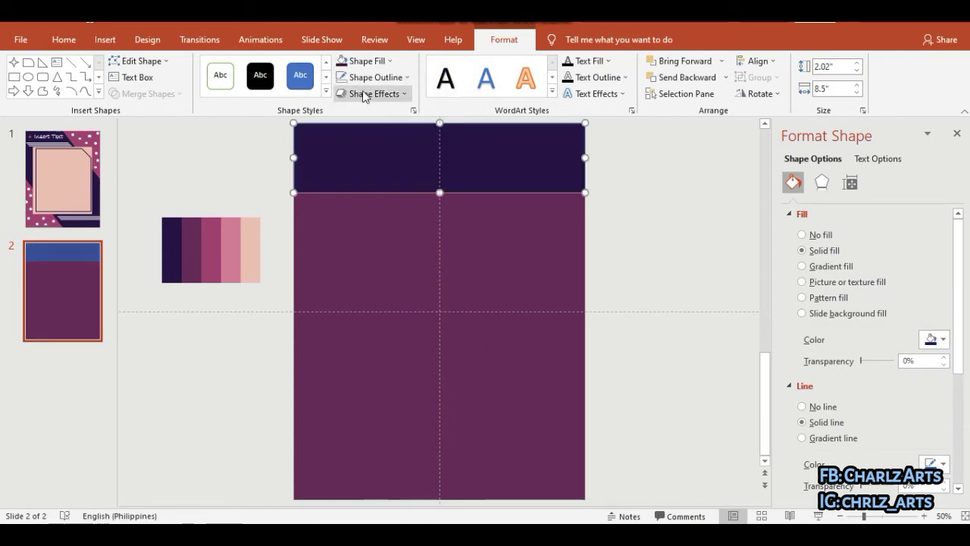
{"action": "left_click", "coordinate": [374, 76]}
{"action": "left_click", "coordinate": [363, 231]}
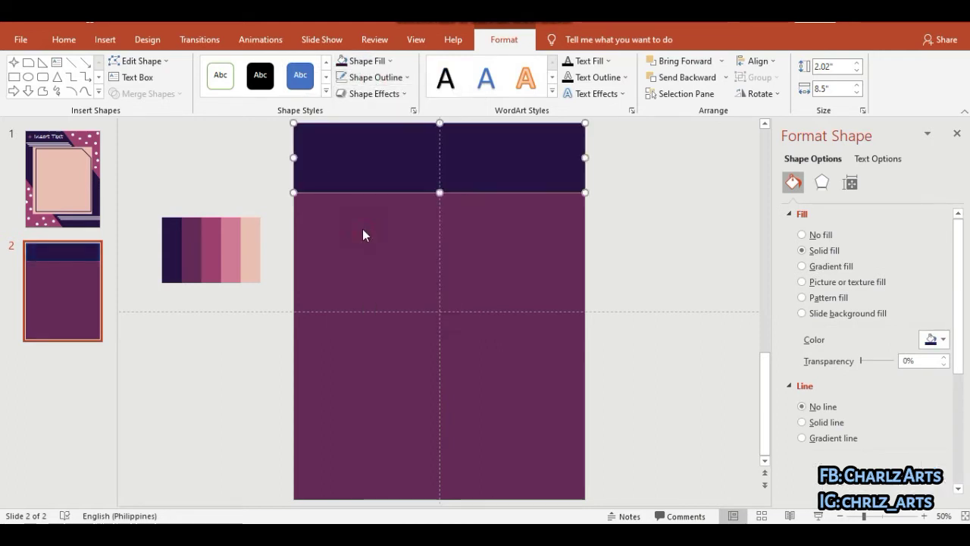
{"action": "left_click", "coordinate": [379, 188]}
{"action": "left_click_drag", "start_coordinate": [439, 192], "coordinate": [449, 184]}
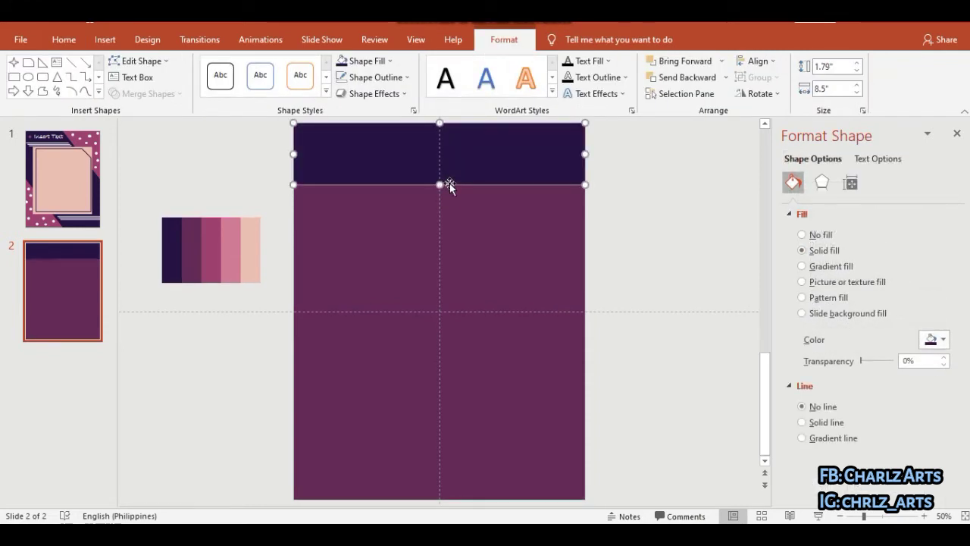
{"action": "left_click", "coordinate": [115, 39]}
Step: Draw a thin rectangle strip just below the navy bar
{"action": "left_click", "coordinate": [230, 91]}
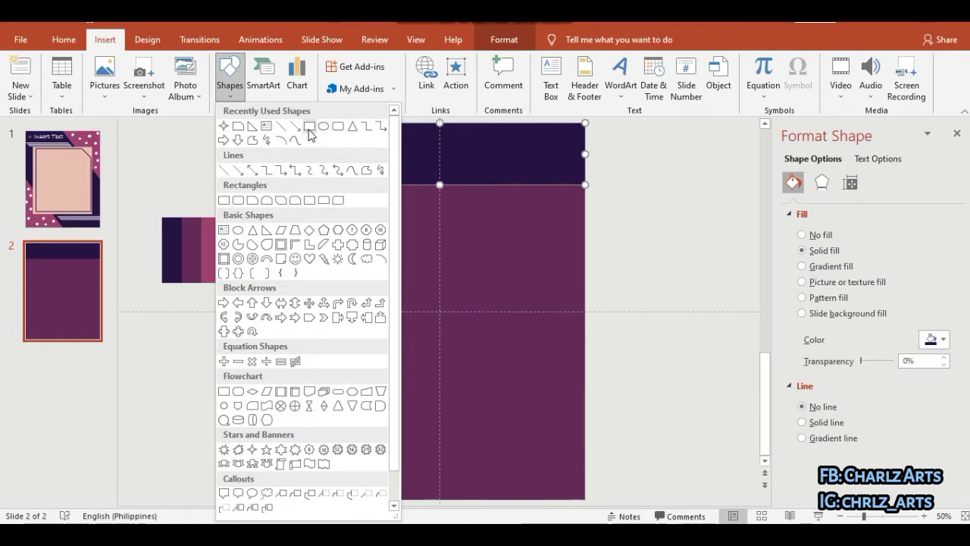
{"action": "left_click", "coordinate": [310, 127]}
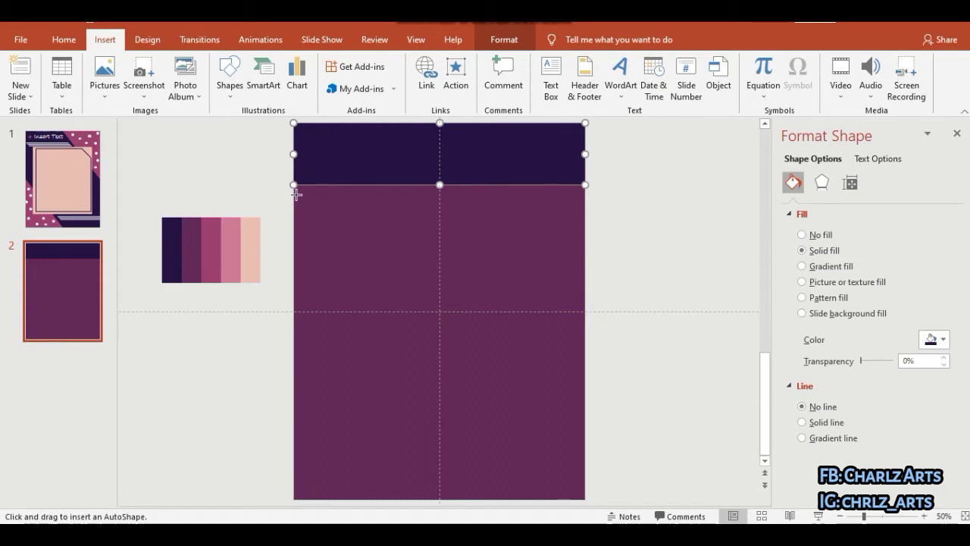
{"action": "left_click_drag", "start_coordinate": [292, 191], "coordinate": [586, 204]}
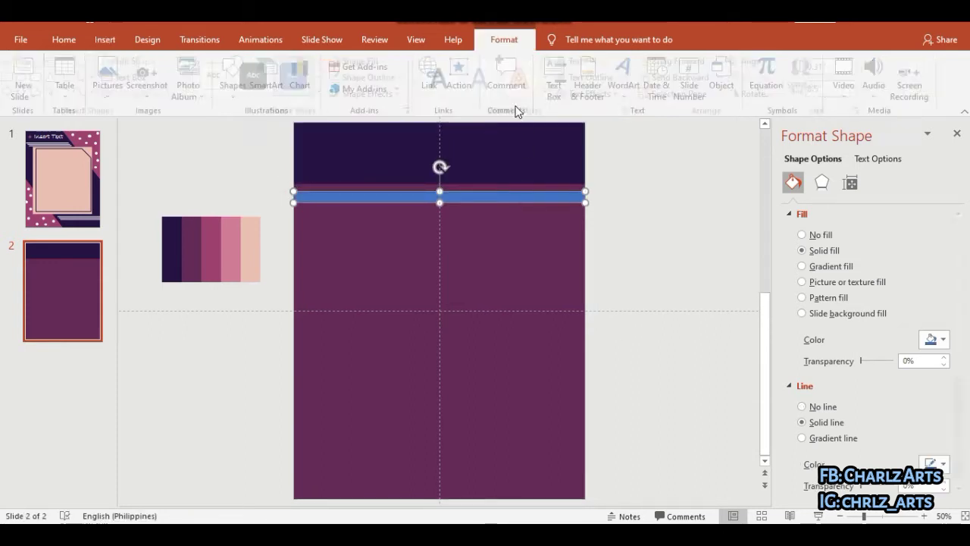
Step: Fill the strip peach with no outline, thin it to 0.17 in, and nudge it up
{"action": "left_click", "coordinate": [387, 64]}
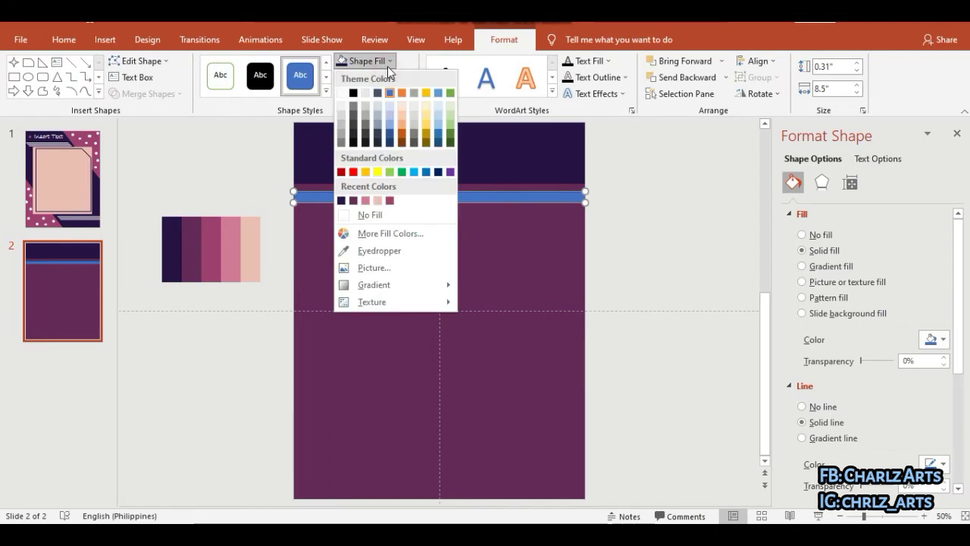
{"action": "left_click", "coordinate": [378, 201]}
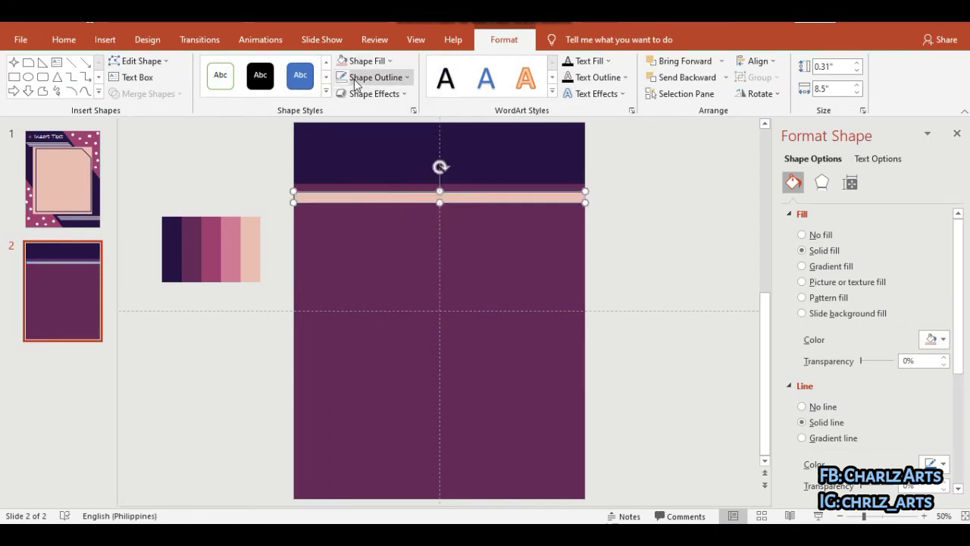
{"action": "left_click", "coordinate": [354, 79]}
{"action": "left_click", "coordinate": [359, 230]}
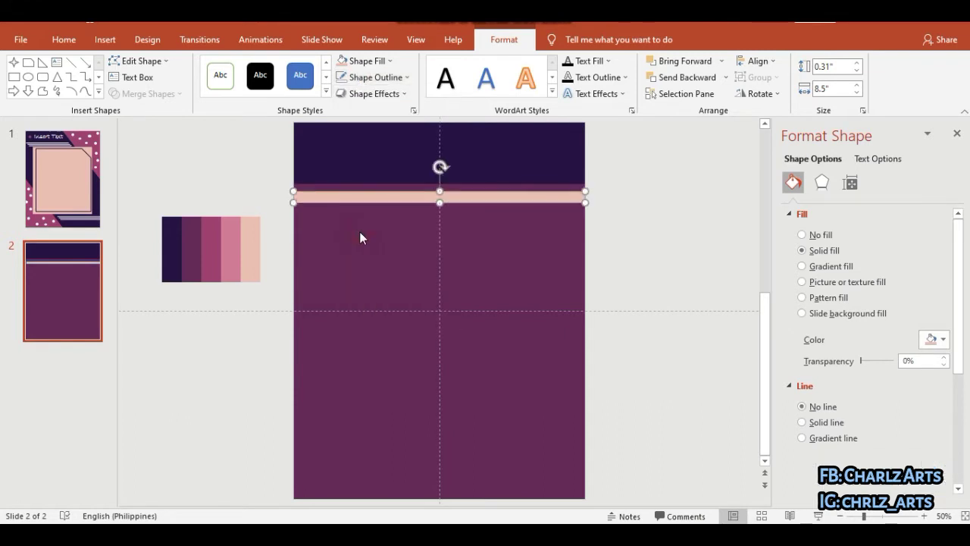
{"action": "key", "text": "Up"}
{"action": "key", "text": "Up"}
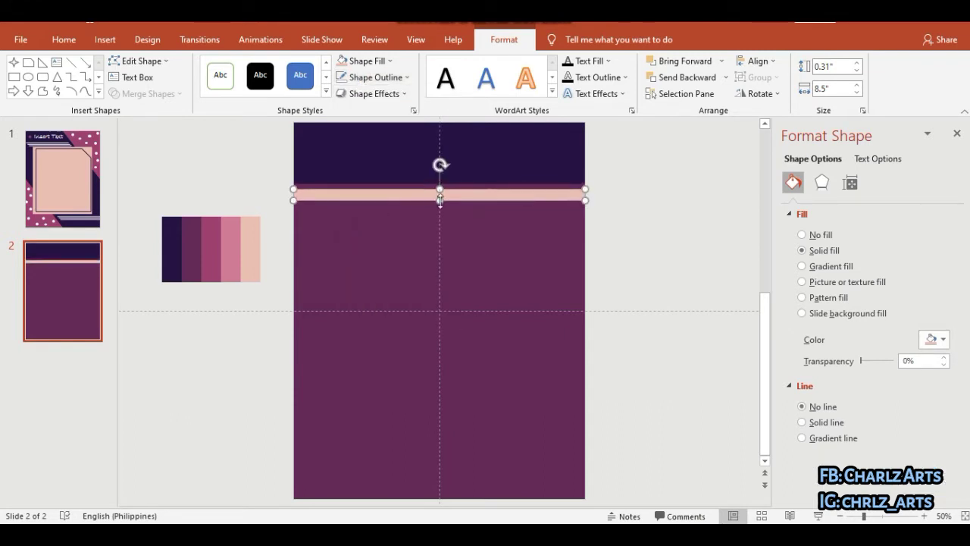
{"action": "left_click_drag", "start_coordinate": [439, 198], "coordinate": [451, 195]}
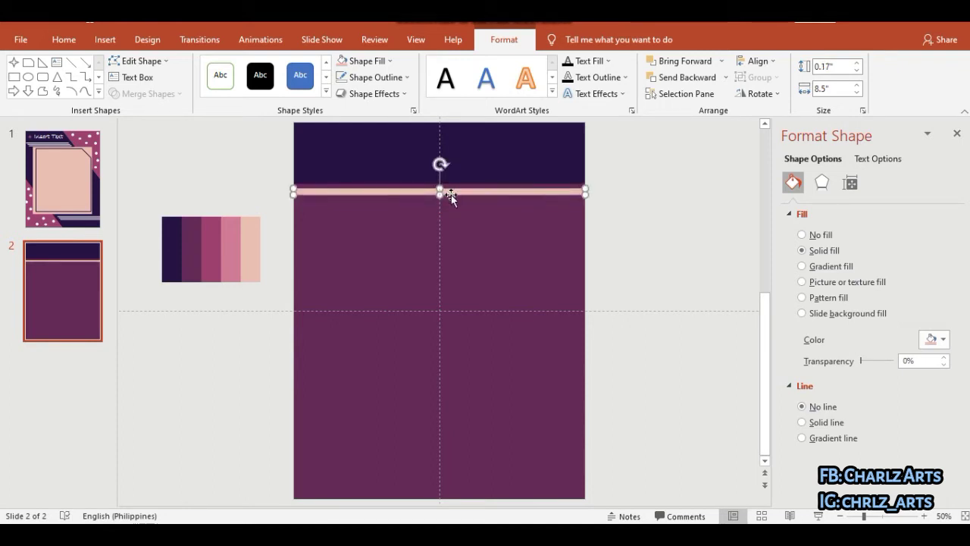
{"action": "key", "text": "Up"}
{"action": "left_click", "coordinate": [603, 245]}
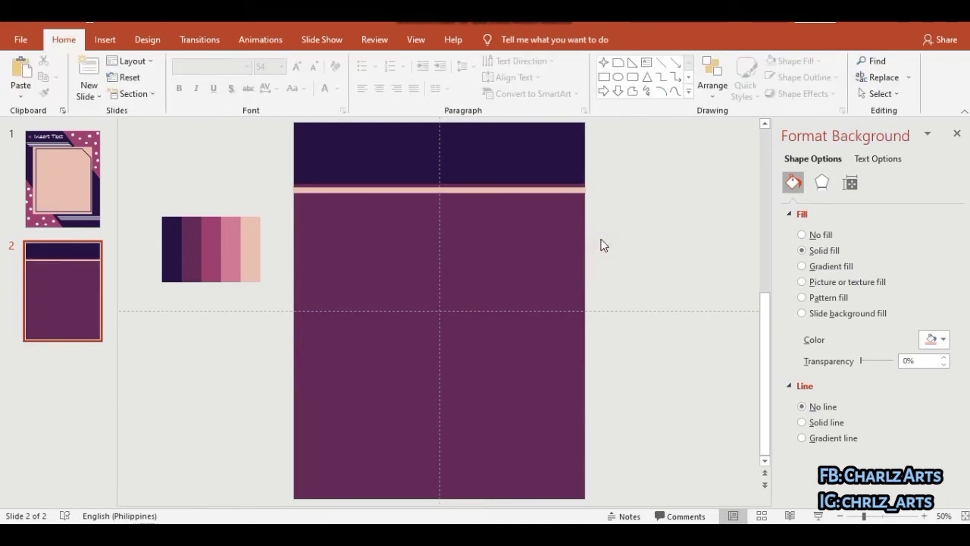
Step: Draw a text box, paste in 'INSERT TEXT', and centre it
{"action": "left_click", "coordinate": [645, 66]}
{"action": "left_click_drag", "start_coordinate": [343, 225], "coordinate": [509, 287]}
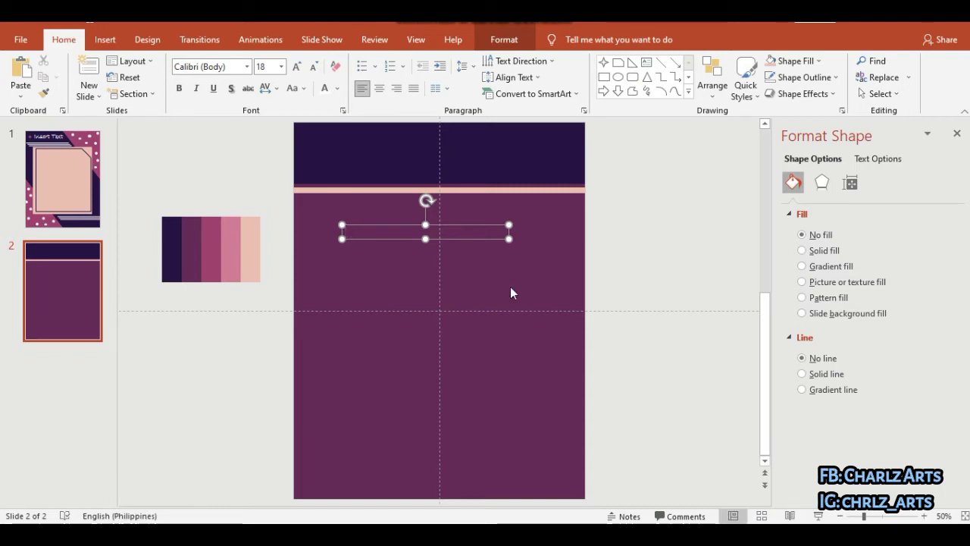
{"action": "type", "text": "INSERT TEXT"}
{"action": "left_click", "coordinate": [379, 88]}
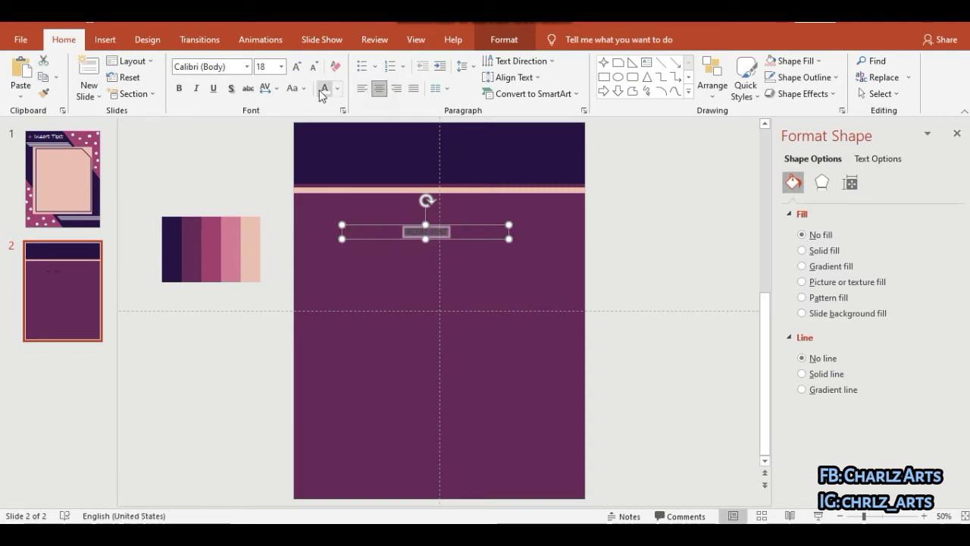
Step: Set the caption to Aharoni at 48 pt
{"action": "left_click", "coordinate": [247, 66]}
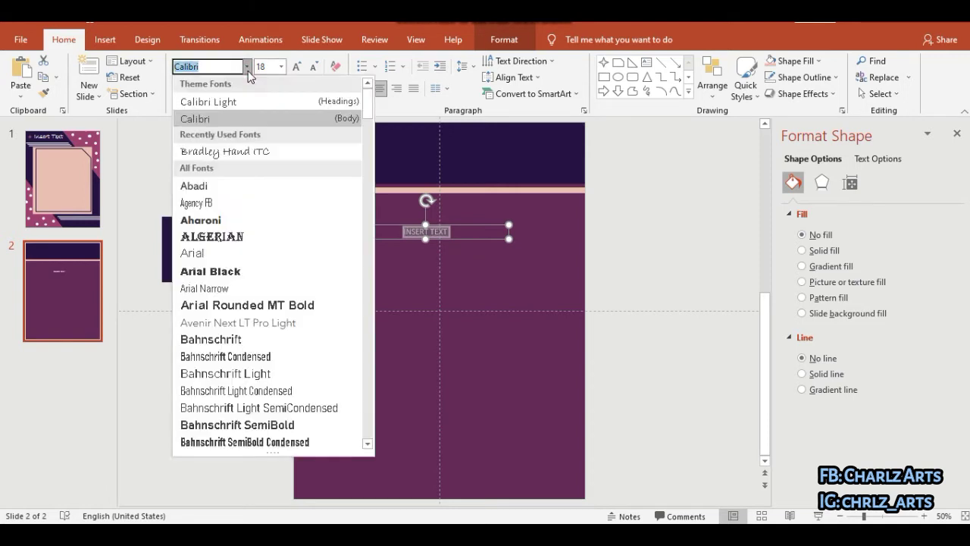
{"action": "left_click", "coordinate": [232, 220]}
{"action": "left_click", "coordinate": [296, 67]}
{"action": "left_click", "coordinate": [296, 67]}
{"action": "left_click", "coordinate": [296, 66]}
{"action": "left_click", "coordinate": [296, 66]}
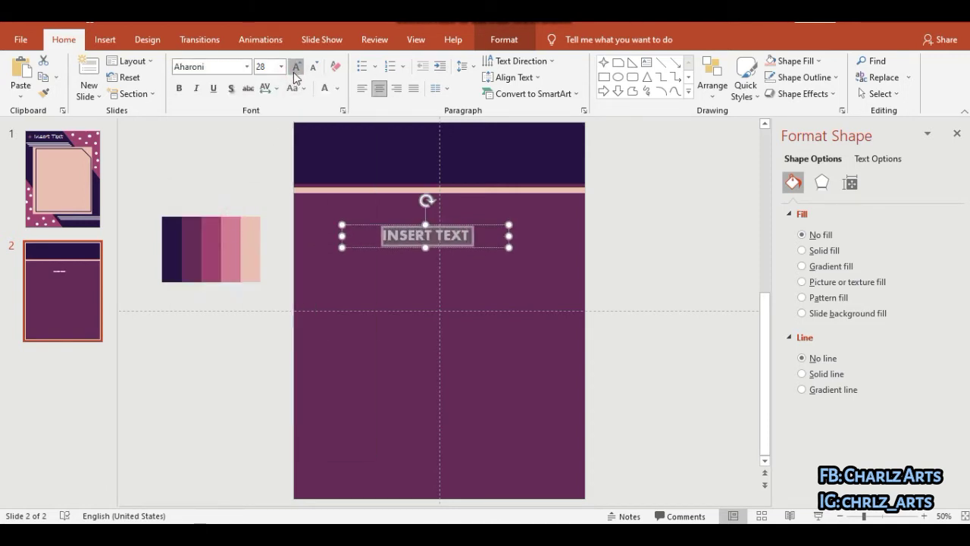
{"action": "left_click", "coordinate": [296, 67]}
{"action": "left_click", "coordinate": [296, 67]}
{"action": "left_click", "coordinate": [295, 72]}
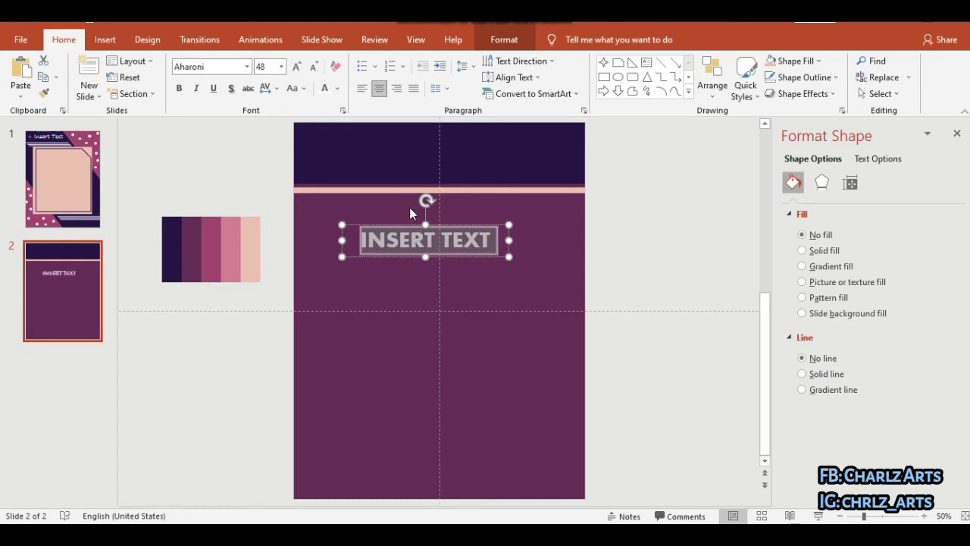
Step: Move the caption up into the dark top band
{"action": "left_click", "coordinate": [435, 240]}
{"action": "left_click_drag", "start_coordinate": [433, 225], "coordinate": [450, 141]}
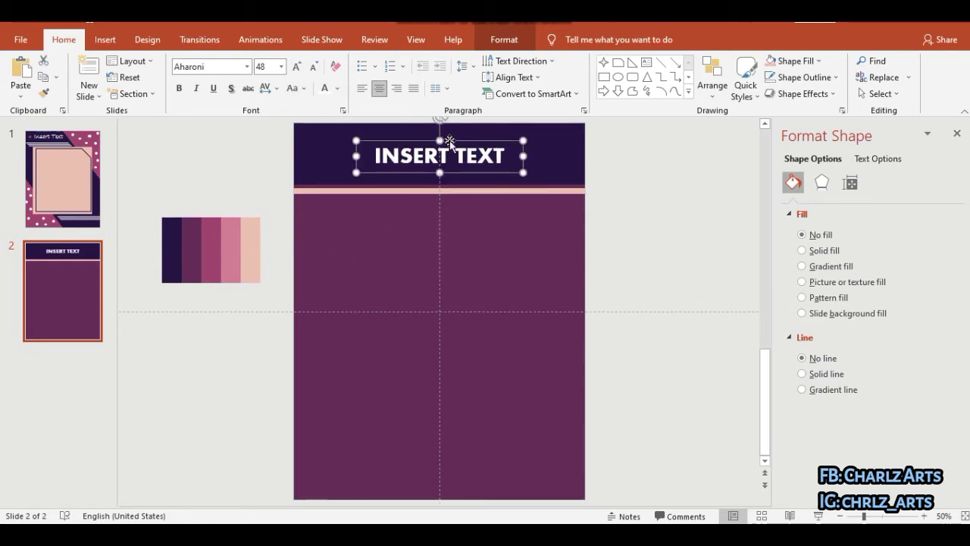
{"action": "left_click", "coordinate": [442, 299]}
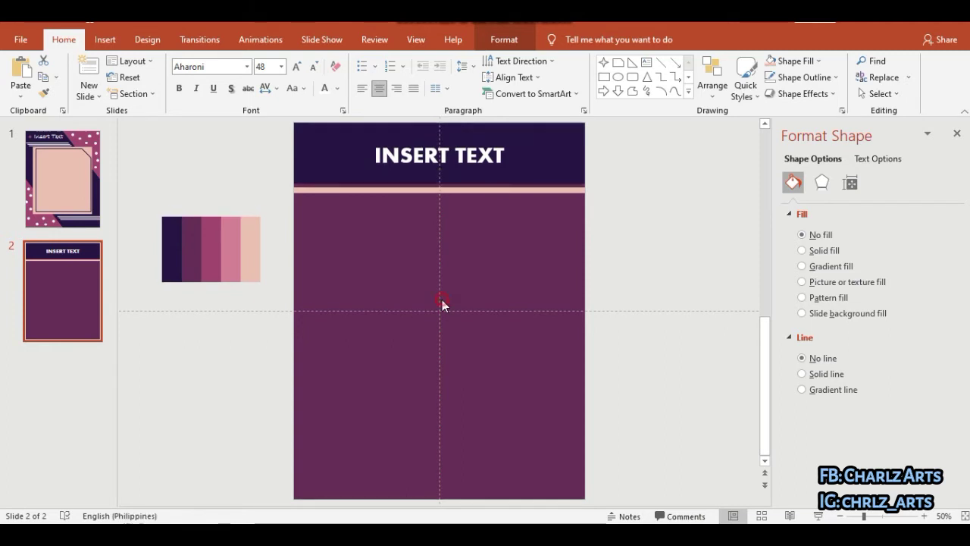
Step: Draw a circle on the left just below the top band
{"action": "left_click", "coordinate": [105, 40]}
{"action": "left_click", "coordinate": [229, 72]}
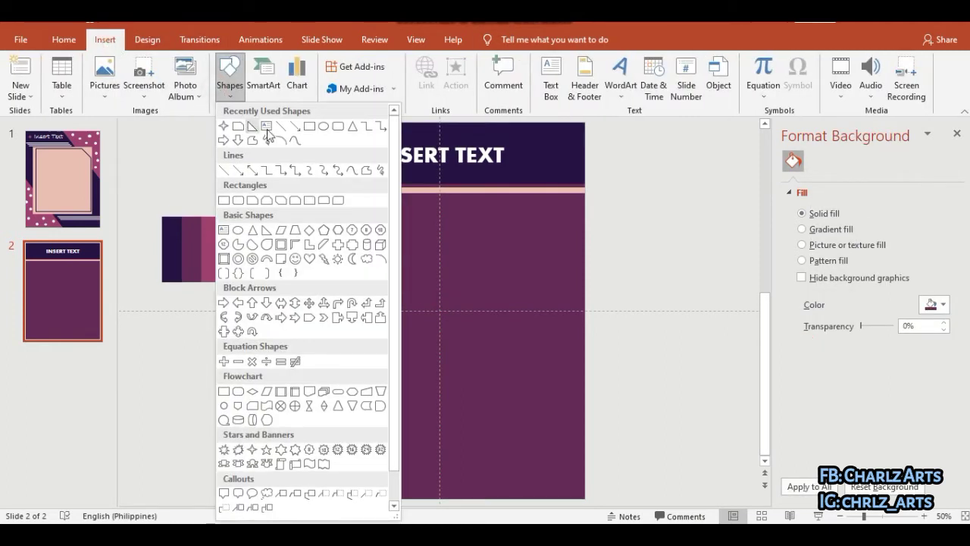
{"action": "left_click", "coordinate": [325, 126]}
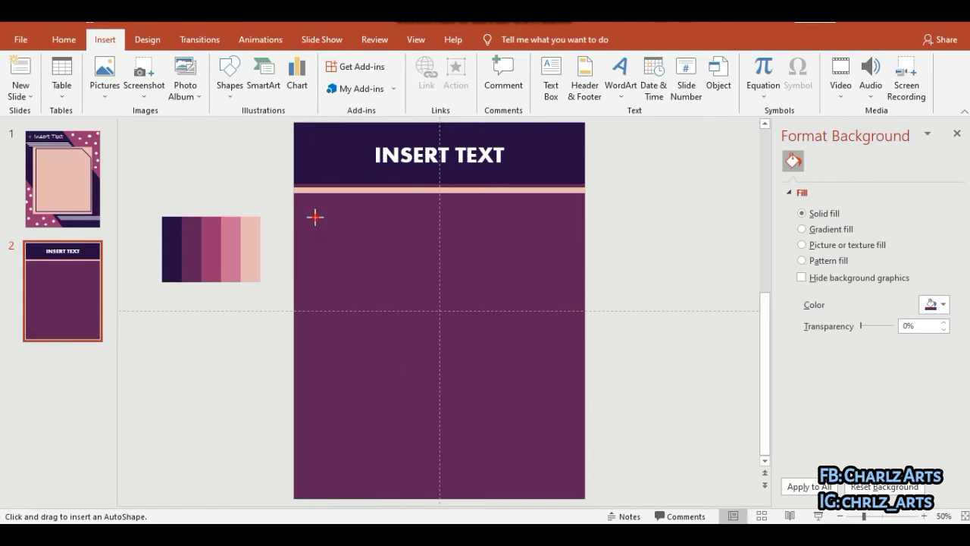
{"action": "left_click_drag", "start_coordinate": [315, 216], "coordinate": [391, 292]}
{"action": "left_click_drag", "start_coordinate": [346, 247], "coordinate": [433, 239]}
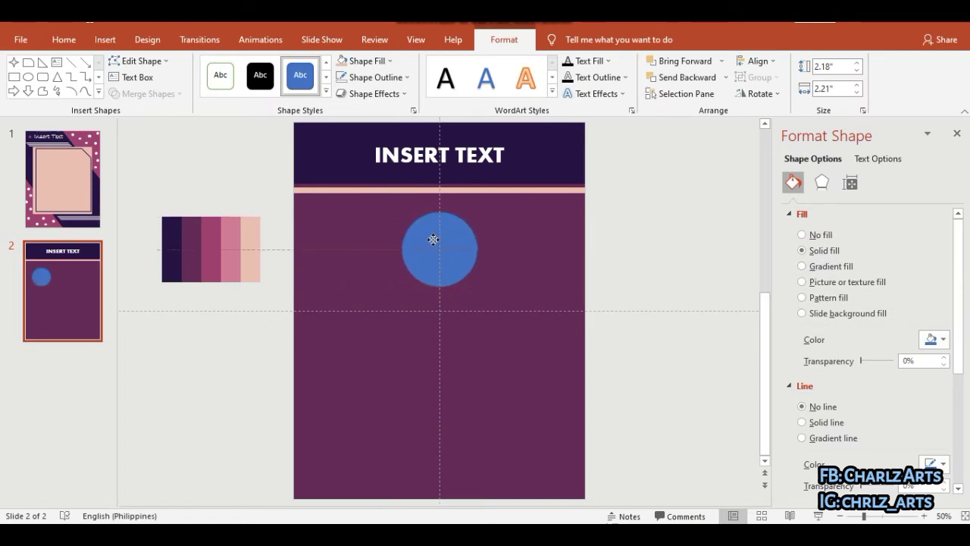
{"action": "left_click_drag", "start_coordinate": [433, 239], "coordinate": [335, 239]}
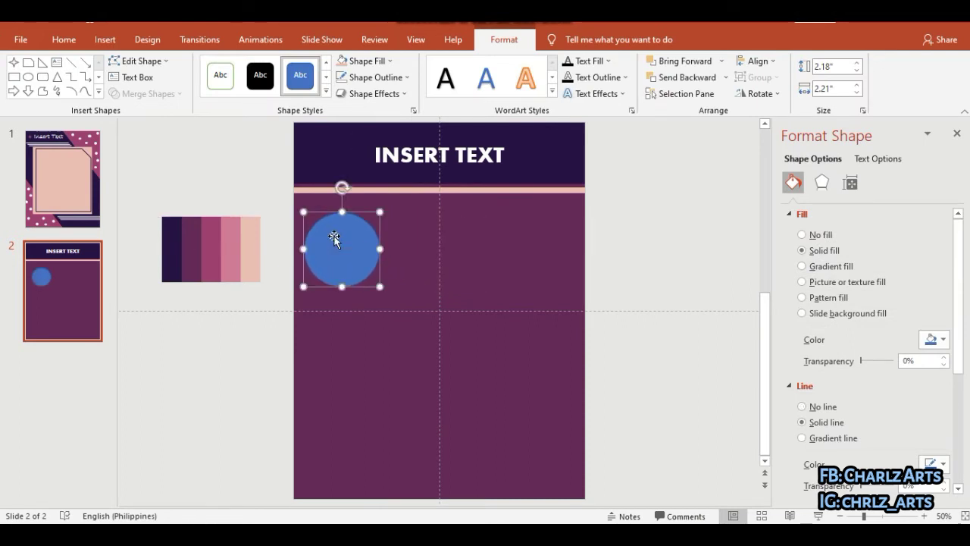
{"action": "left_click_drag", "start_coordinate": [381, 288], "coordinate": [388, 298]}
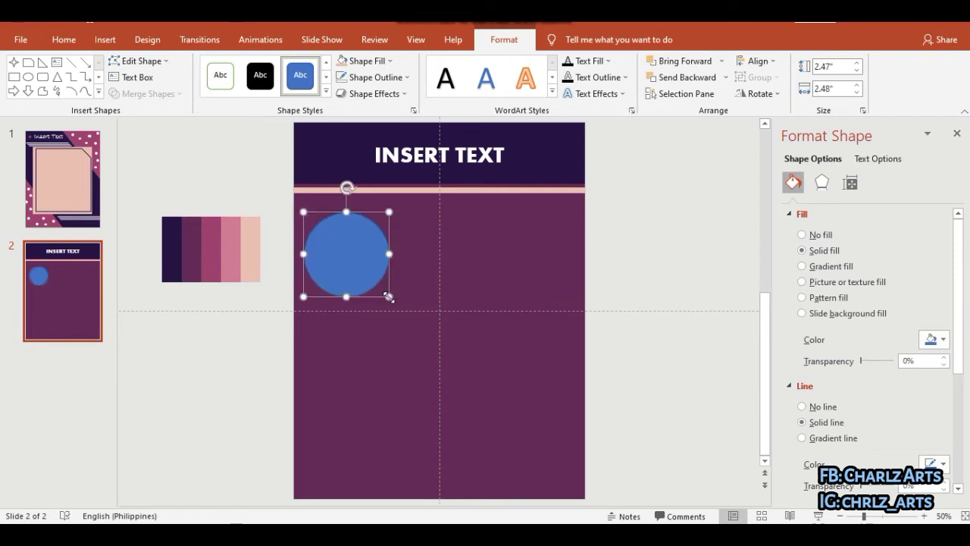
Step: Fill the circle with the palette's pink and give it a white 4½ pt outline
{"action": "left_click", "coordinate": [376, 63]}
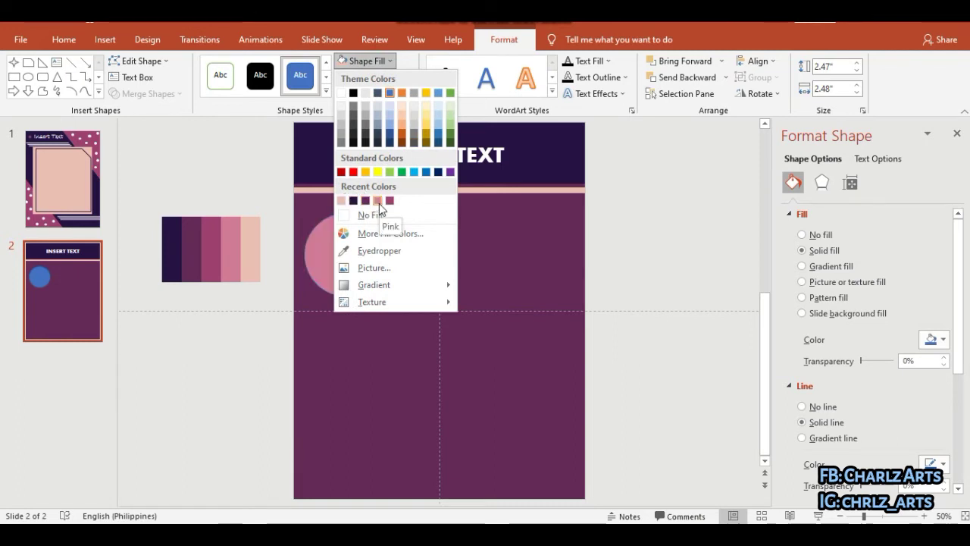
{"action": "left_click", "coordinate": [363, 250]}
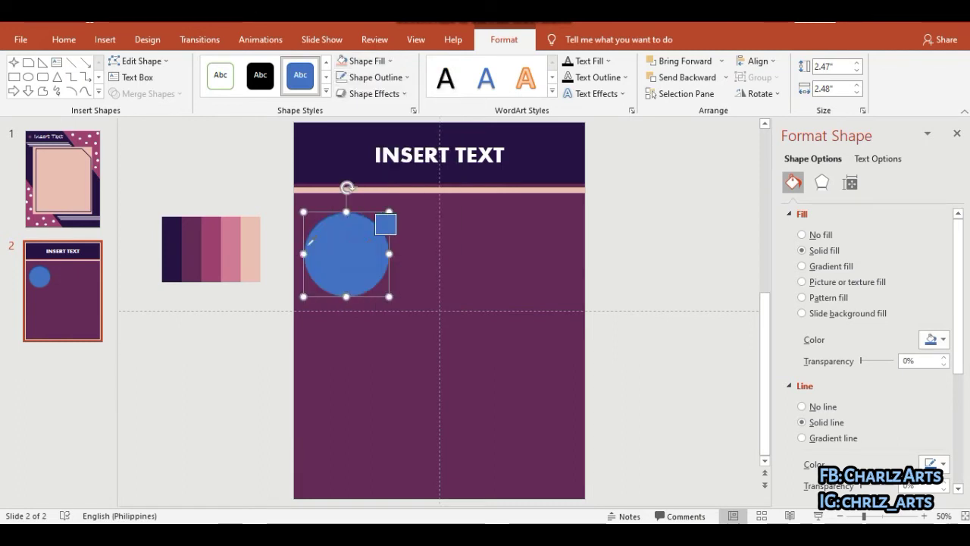
{"action": "left_click", "coordinate": [236, 242]}
{"action": "left_click", "coordinate": [394, 77]}
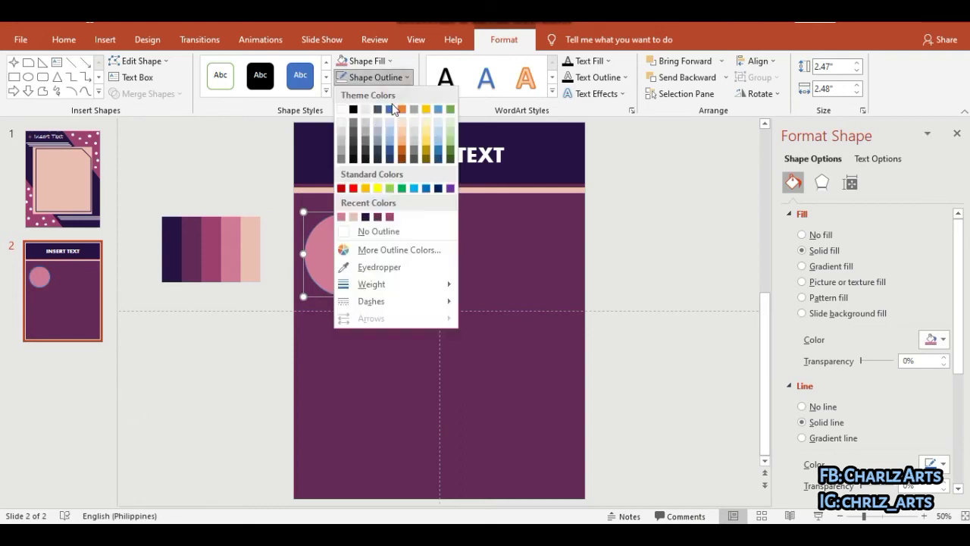
{"action": "mouse_move", "coordinate": [385, 283]}
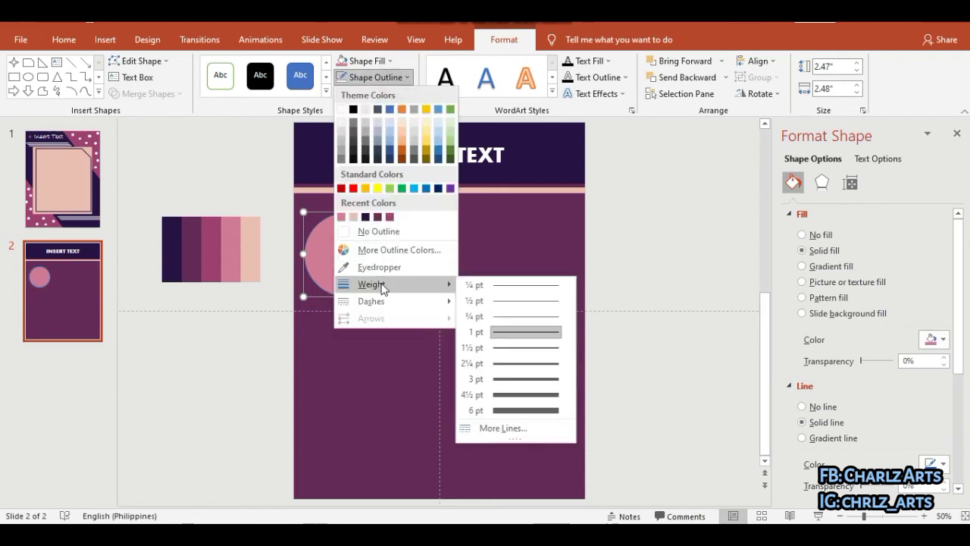
{"action": "left_click", "coordinate": [515, 393]}
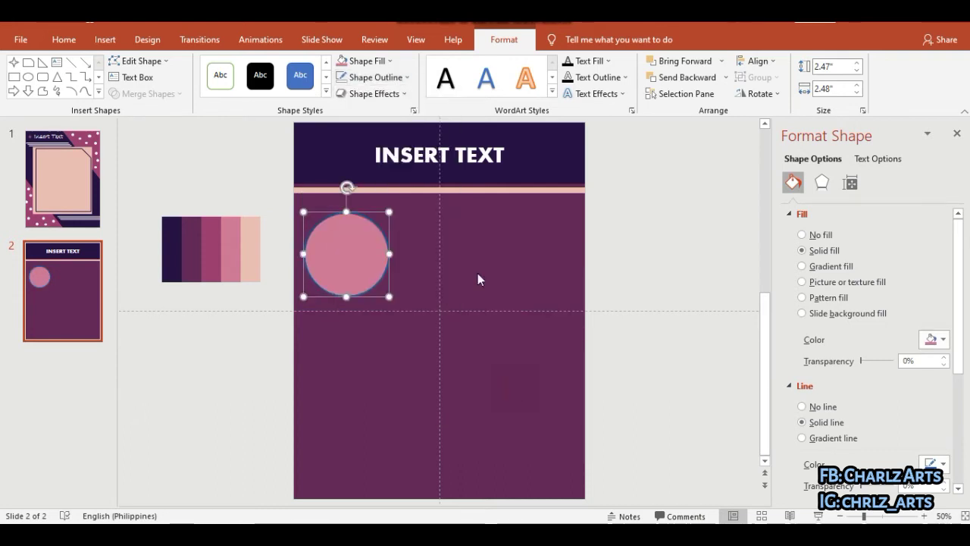
{"action": "left_click", "coordinate": [392, 78]}
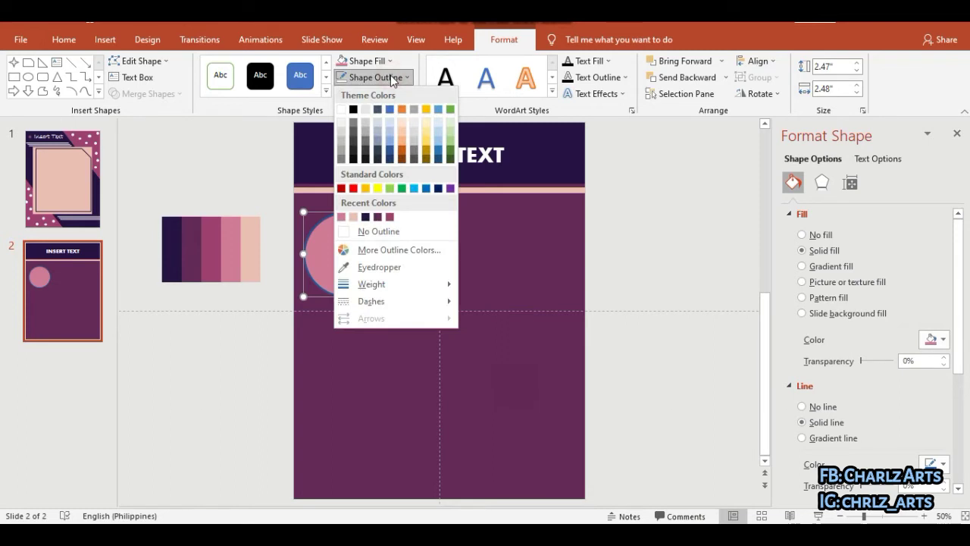
{"action": "left_click", "coordinate": [345, 111]}
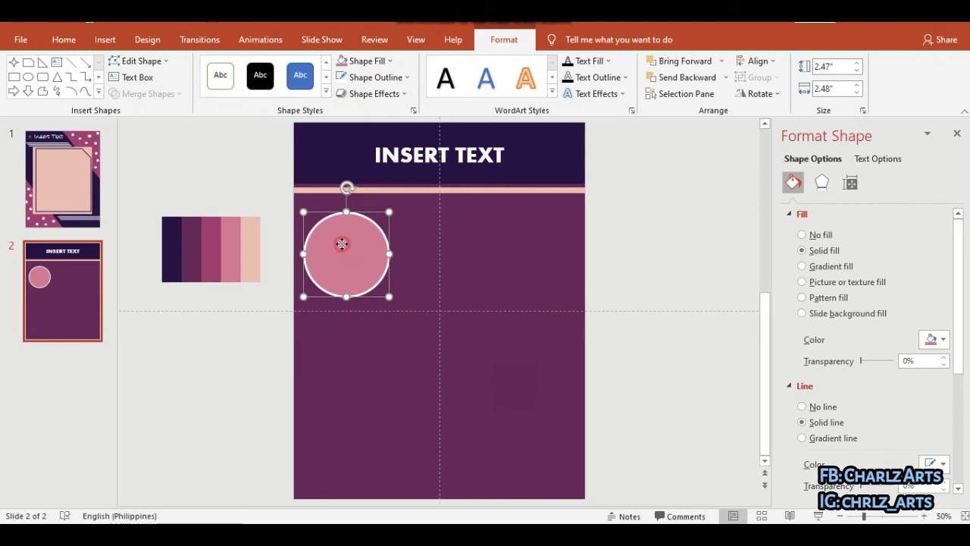
Step: Refill the circle with the darker rose stripe and shrink it slightly
{"action": "left_click", "coordinate": [366, 61]}
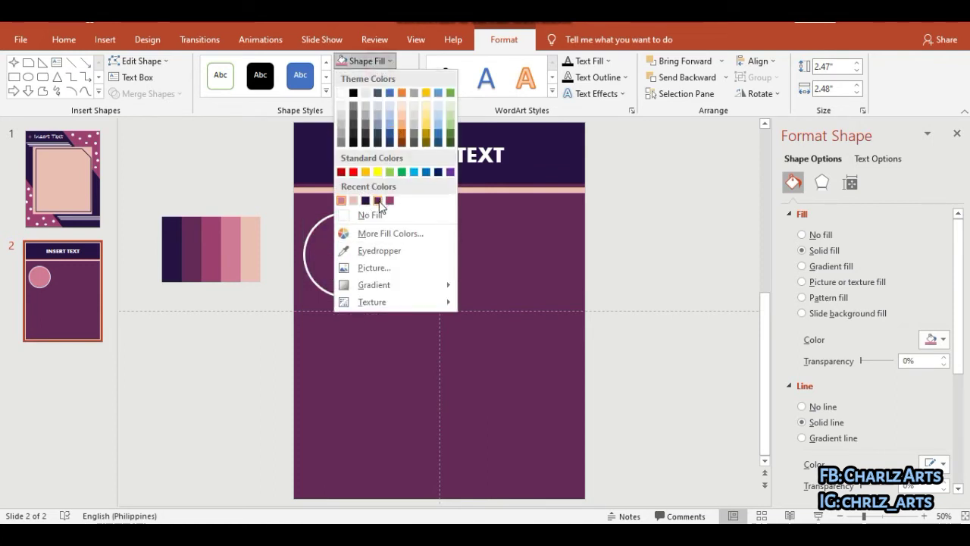
{"action": "left_click", "coordinate": [379, 250]}
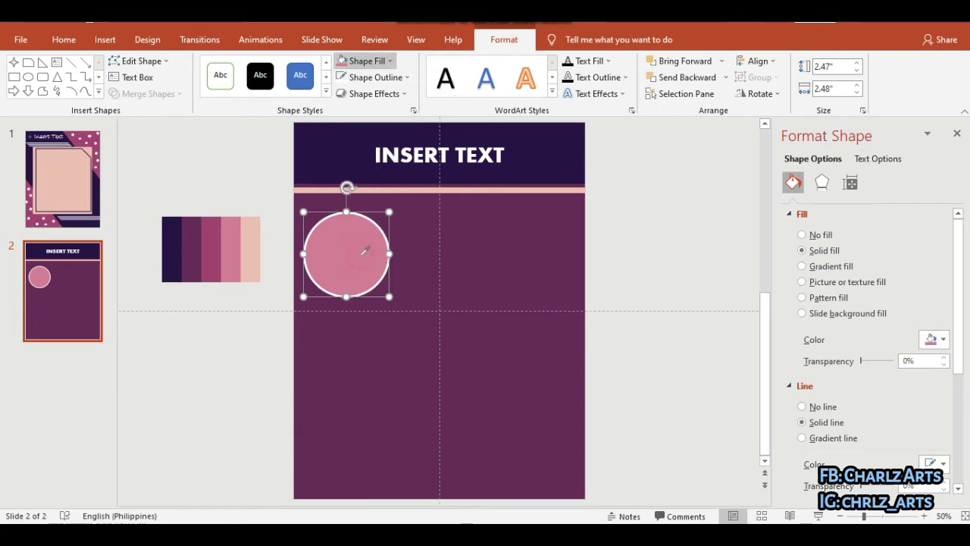
{"action": "left_click", "coordinate": [209, 261]}
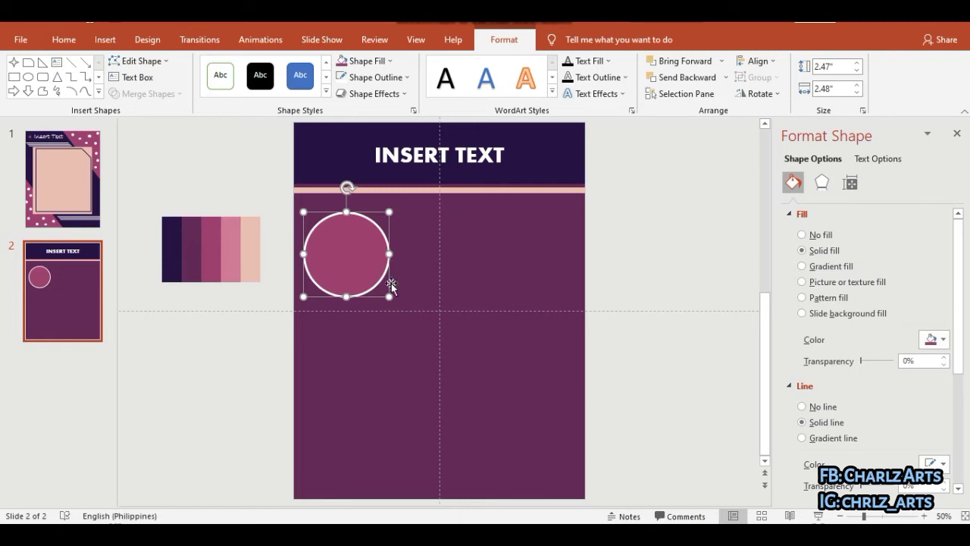
{"action": "left_click_drag", "start_coordinate": [389, 298], "coordinate": [382, 288]}
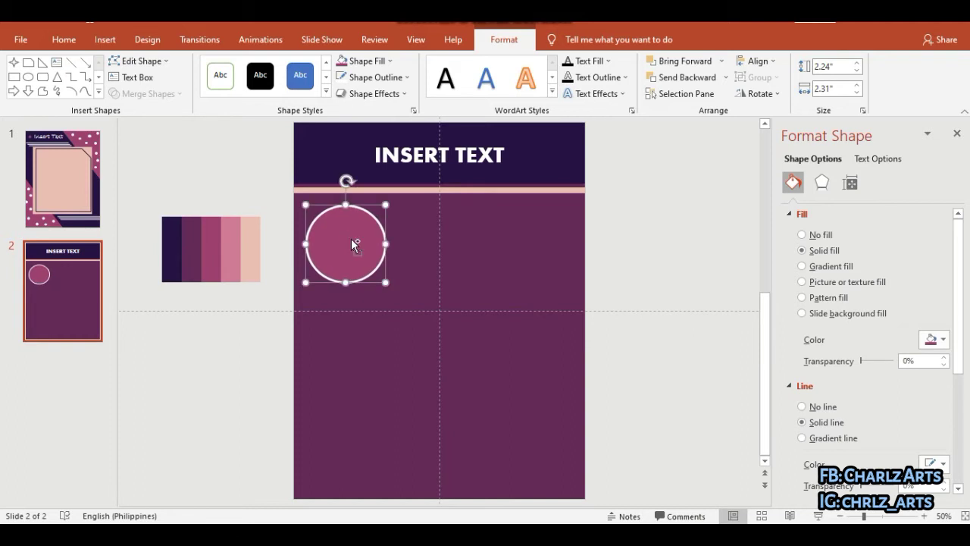
Step: Duplicate the circle into a row of three
{"action": "left_click_drag", "start_coordinate": [355, 242], "coordinate": [440, 239], "text": "ctrl"}
{"action": "key", "text": "Delete"}
{"action": "left_click", "coordinate": [382, 279]}
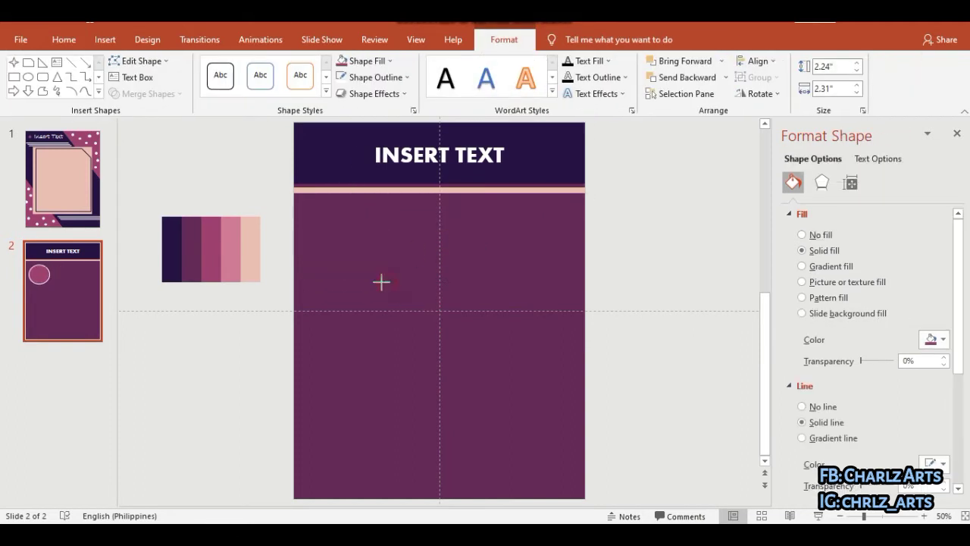
{"action": "left_click_drag", "start_coordinate": [361, 262], "coordinate": [535, 247], "text": "ctrl"}
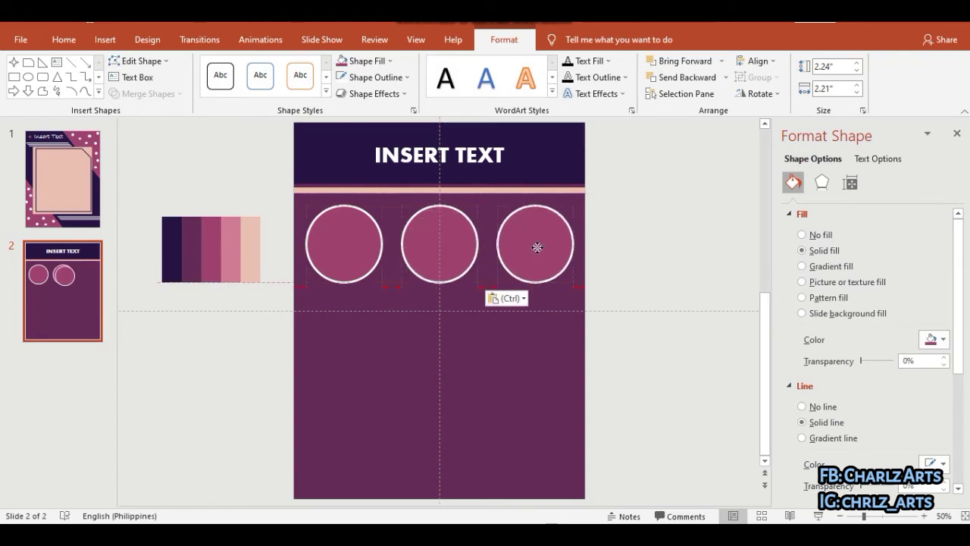
{"action": "left_click", "coordinate": [447, 250], "text": "shift"}
{"action": "left_click", "coordinate": [352, 236], "text": "shift"}
Step: Copy the row downward into a three-by-three grid and tighten the lower rows' spacing
{"action": "mouse_move", "coordinate": [332, 229]}
{"action": "left_mouse_down", "text": "ctrl"}
{"action": "mouse_move", "coordinate": [323, 324]}
{"action": "mouse_move", "coordinate": [332, 437]}
{"action": "left_mouse_up", "text": "ctrl"}
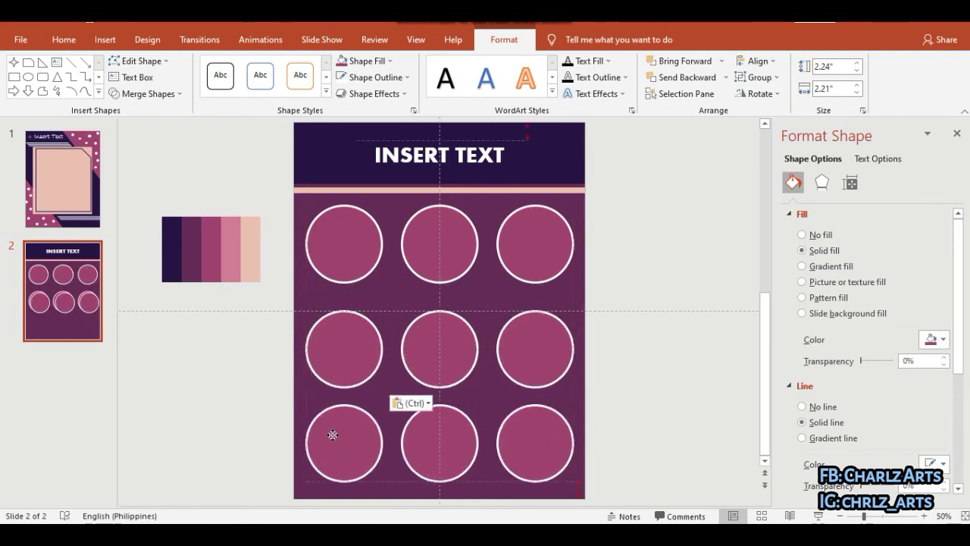
{"action": "left_click", "coordinate": [356, 356], "text": "shift"}
{"action": "left_click", "coordinate": [418, 364], "text": "shift"}
{"action": "left_click", "coordinate": [530, 363], "text": "shift"}
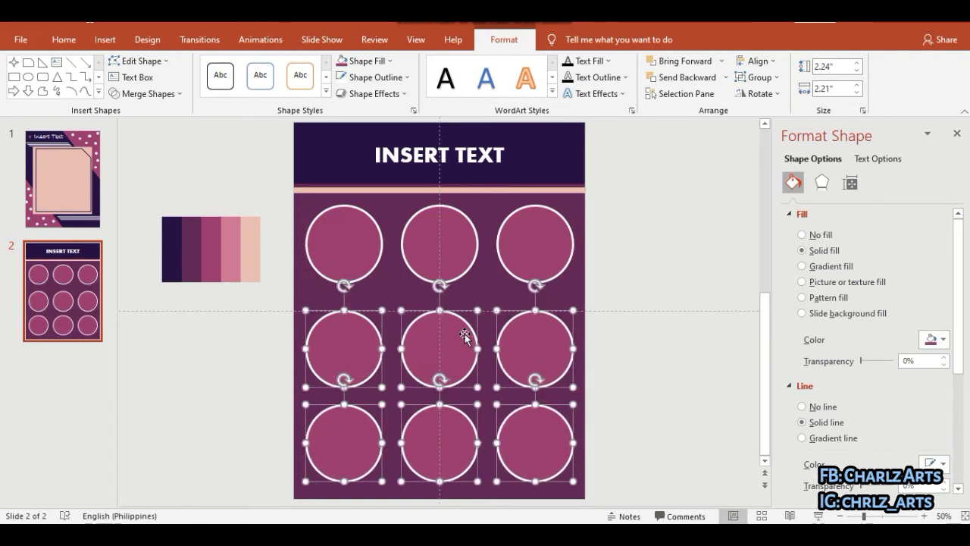
{"action": "left_click_drag", "start_coordinate": [464, 334], "coordinate": [462, 324]}
{"action": "left_click", "coordinate": [302, 333]}
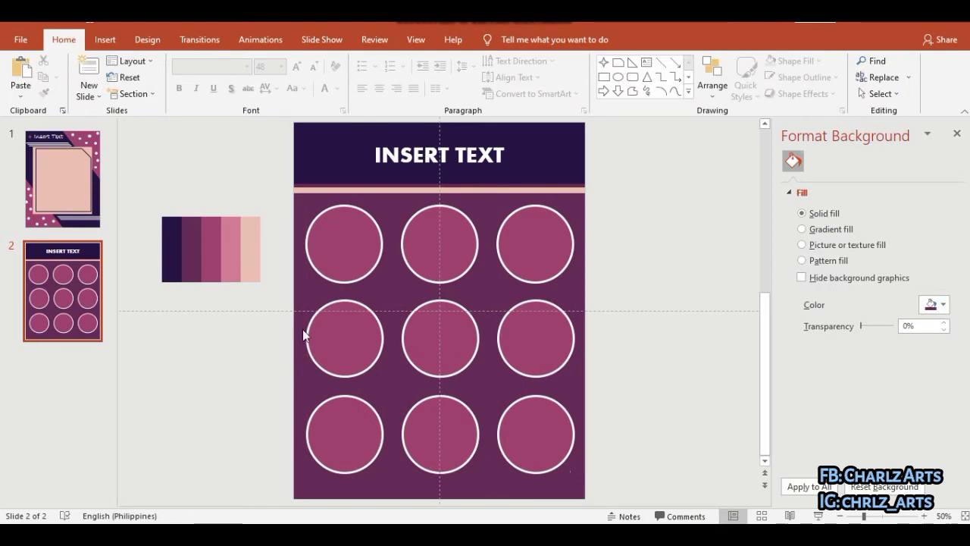
Step: Insert the butterfly picture from this computer
{"action": "left_click", "coordinate": [106, 41]}
{"action": "left_click", "coordinate": [106, 90]}
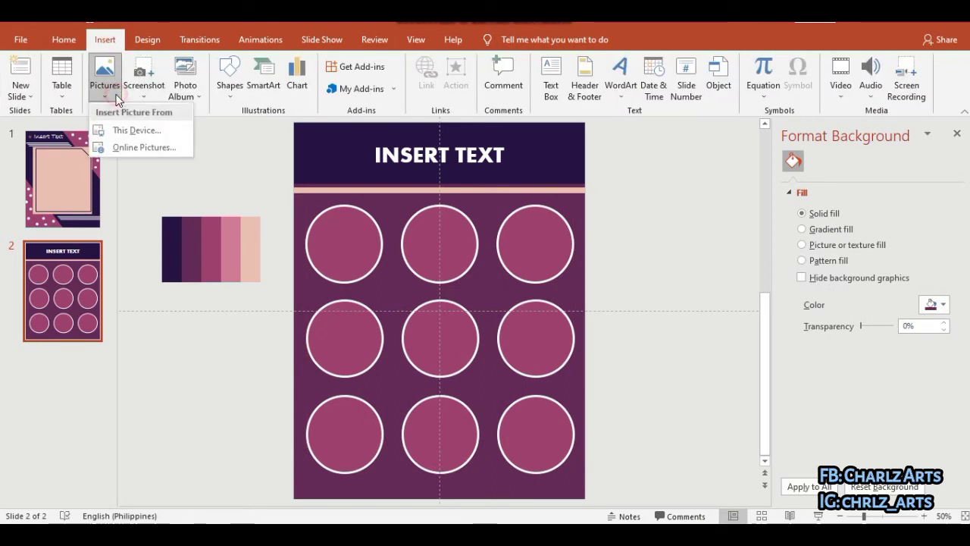
{"action": "left_click", "coordinate": [125, 133]}
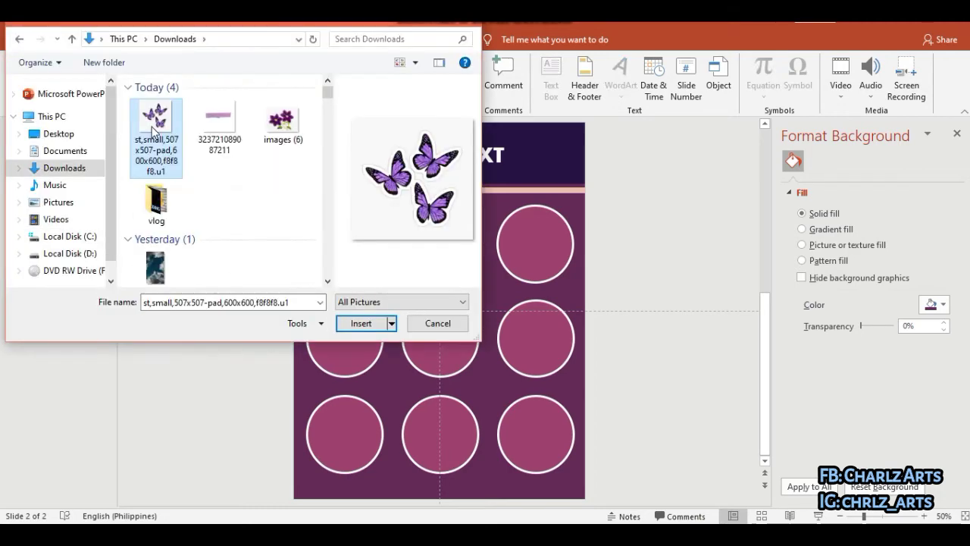
{"action": "double_click", "coordinate": [156, 129]}
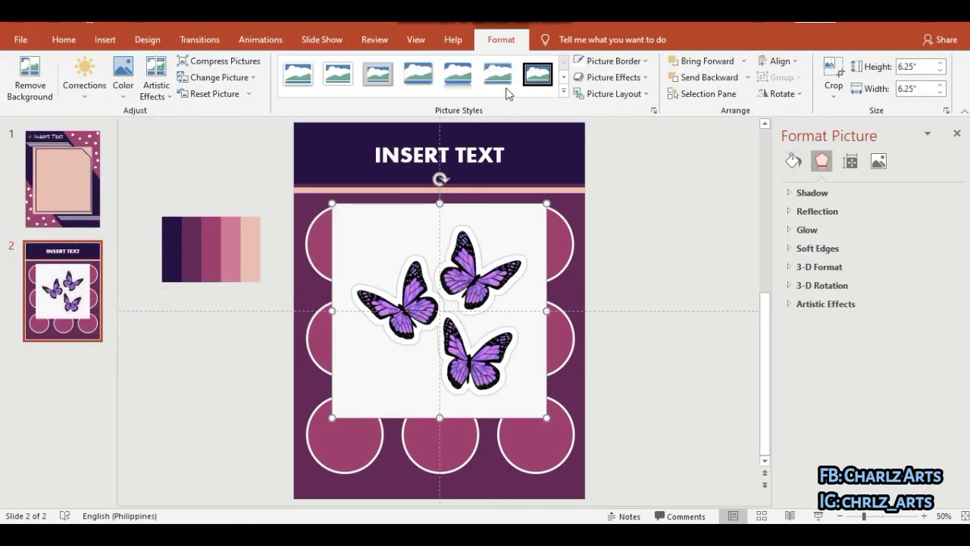
Step: Remove the picture's white background, keeping the three purple butterflies
{"action": "left_click", "coordinate": [29, 85]}
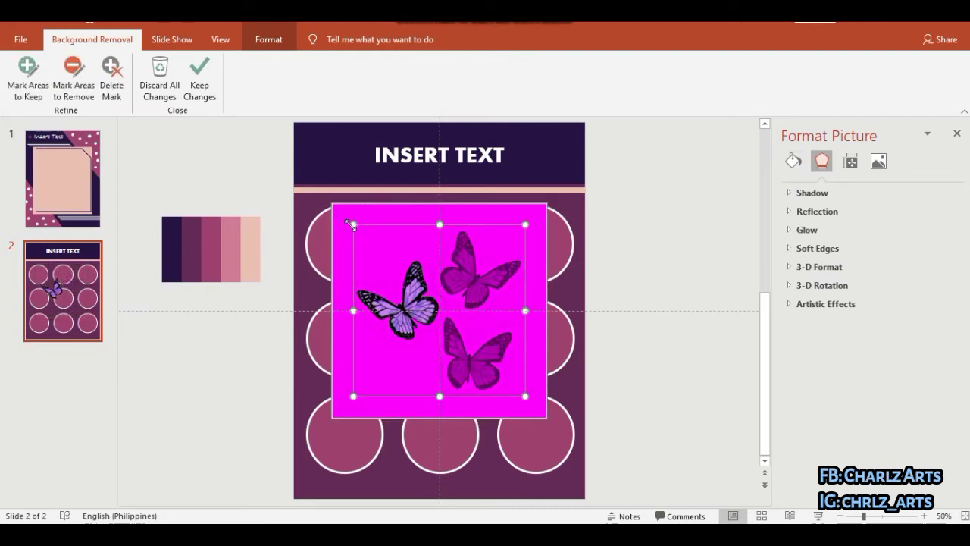
{"action": "left_click_drag", "start_coordinate": [353, 224], "coordinate": [336, 208]}
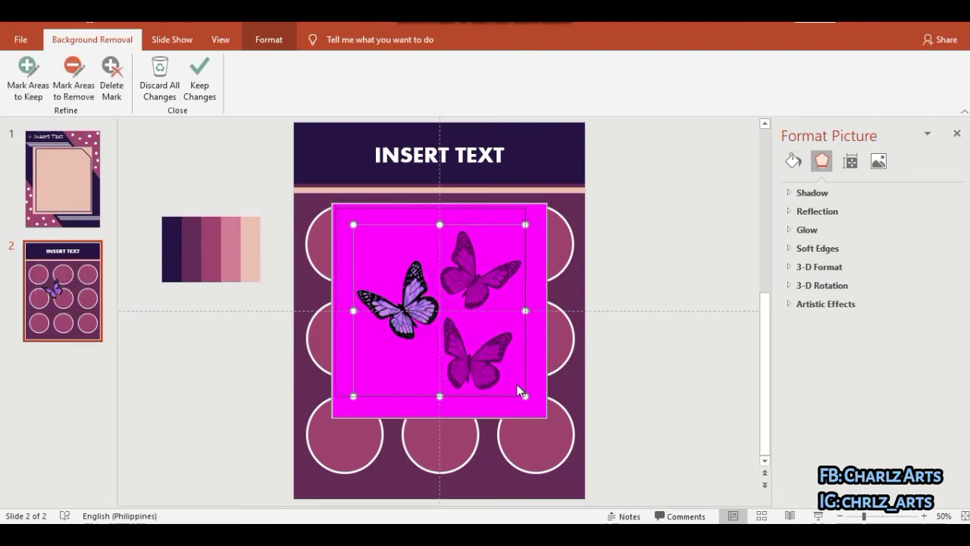
{"action": "left_click_drag", "start_coordinate": [524, 396], "coordinate": [545, 417]}
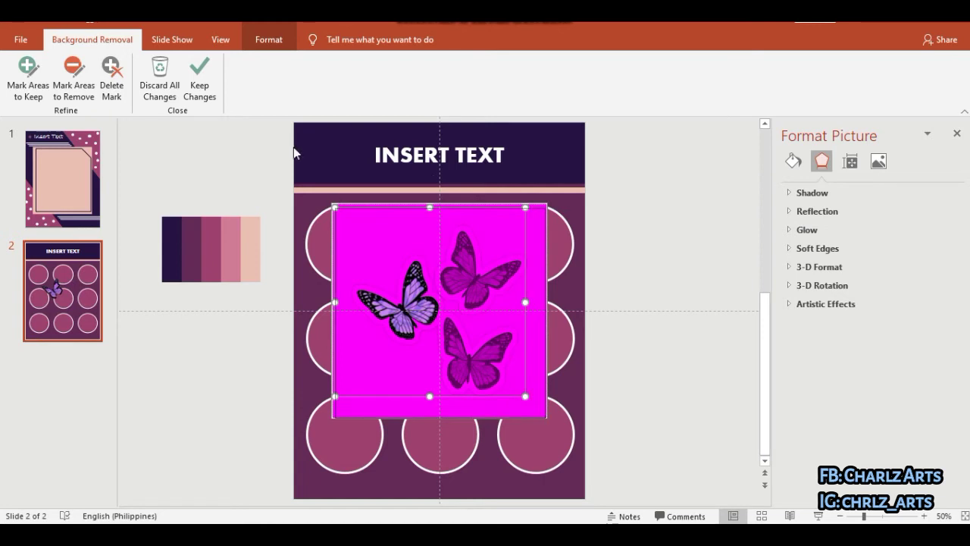
{"action": "left_click", "coordinate": [28, 76]}
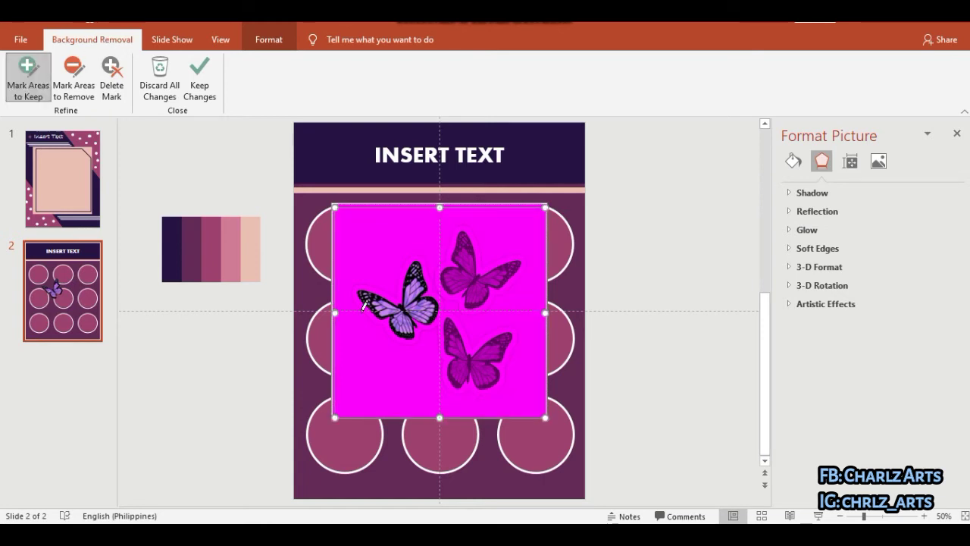
{"action": "left_click", "coordinate": [466, 250]}
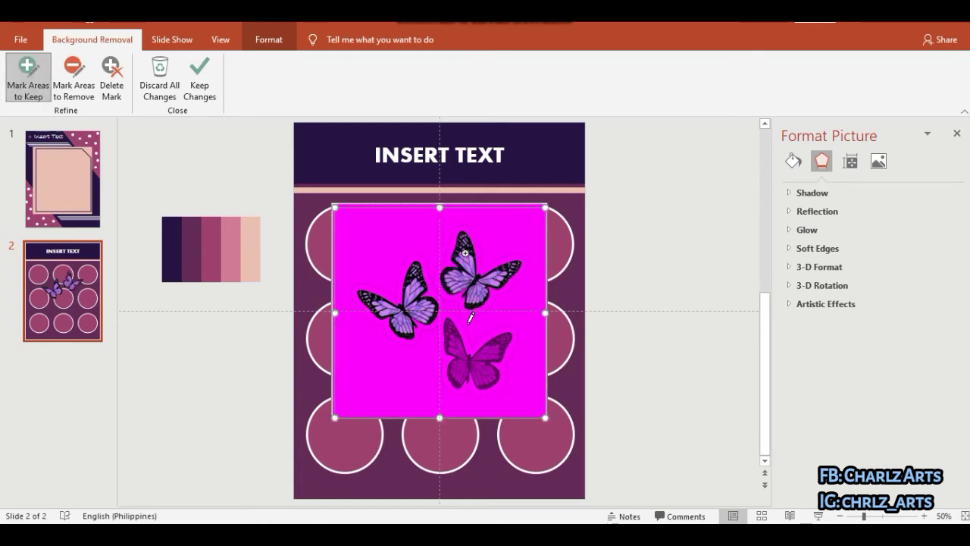
{"action": "left_click", "coordinate": [459, 347]}
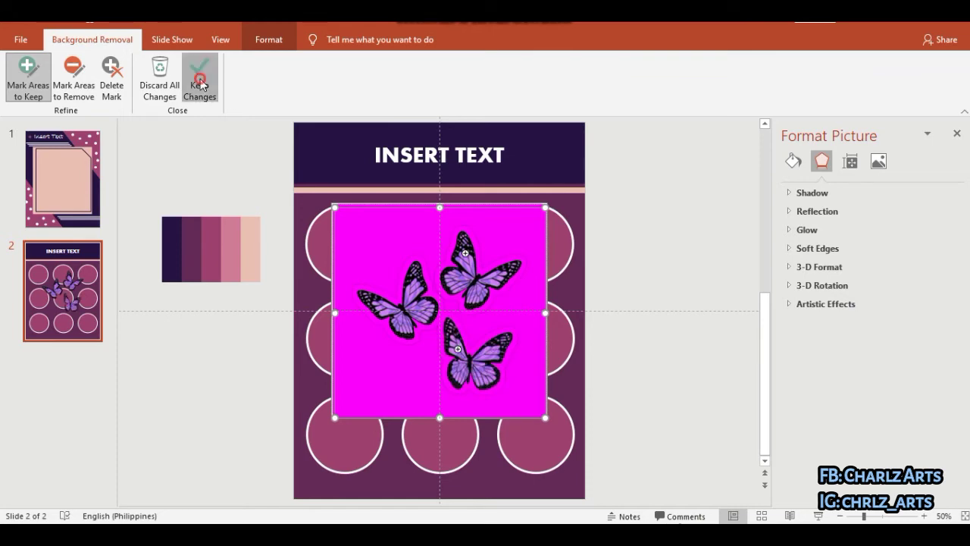
{"action": "left_click", "coordinate": [199, 83]}
Step: Shrink the butterflies to 2.17 in at the header's top-left and add a horizontally flipped copy on the right
{"action": "left_click_drag", "start_coordinate": [546, 417], "coordinate": [407, 278]}
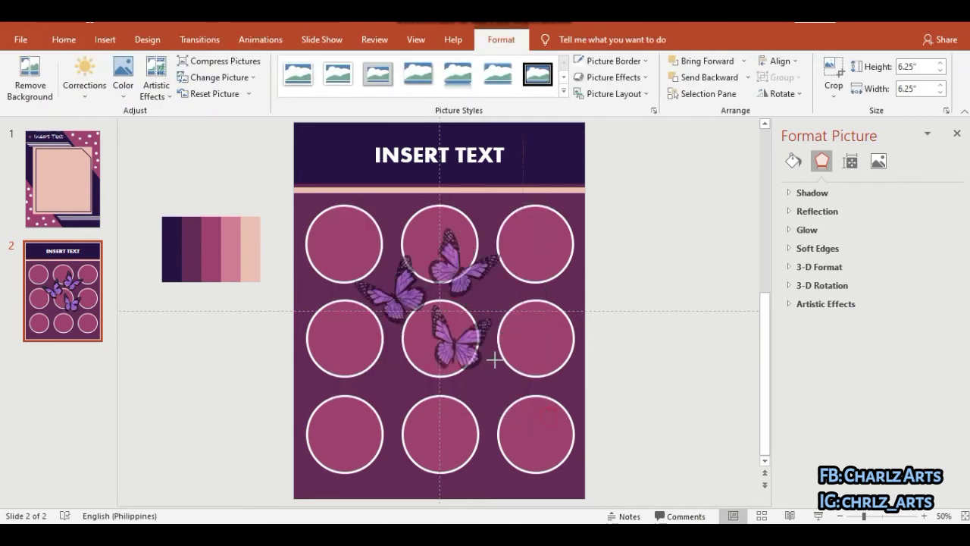
{"action": "mouse_move", "coordinate": [379, 235]}
{"action": "left_mouse_down"}
{"action": "mouse_move", "coordinate": [338, 145]}
{"action": "mouse_move", "coordinate": [546, 143]}
{"action": "left_mouse_up"}
{"action": "key", "text": "ctrl+v"}
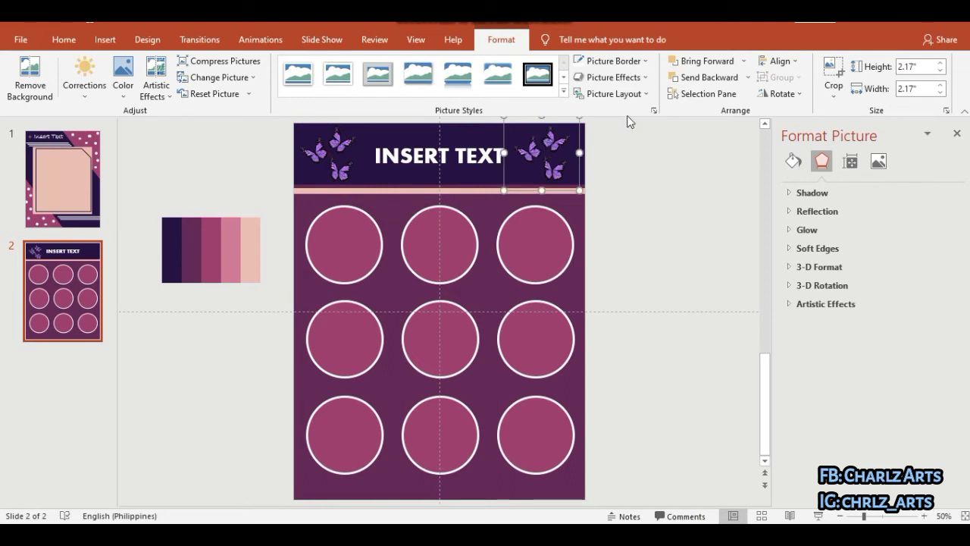
{"action": "left_click", "coordinate": [781, 93]}
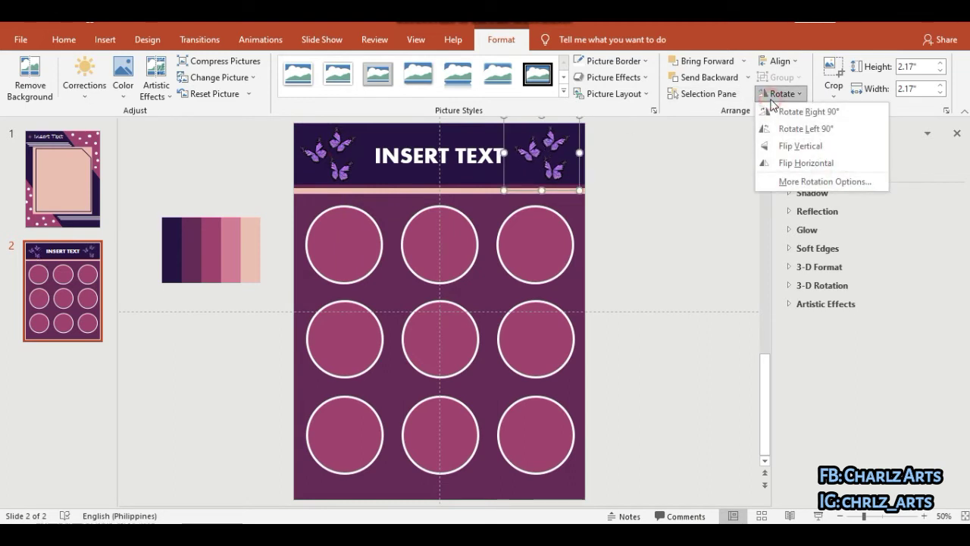
{"action": "left_click", "coordinate": [781, 163]}
{"action": "left_click", "coordinate": [655, 204]}
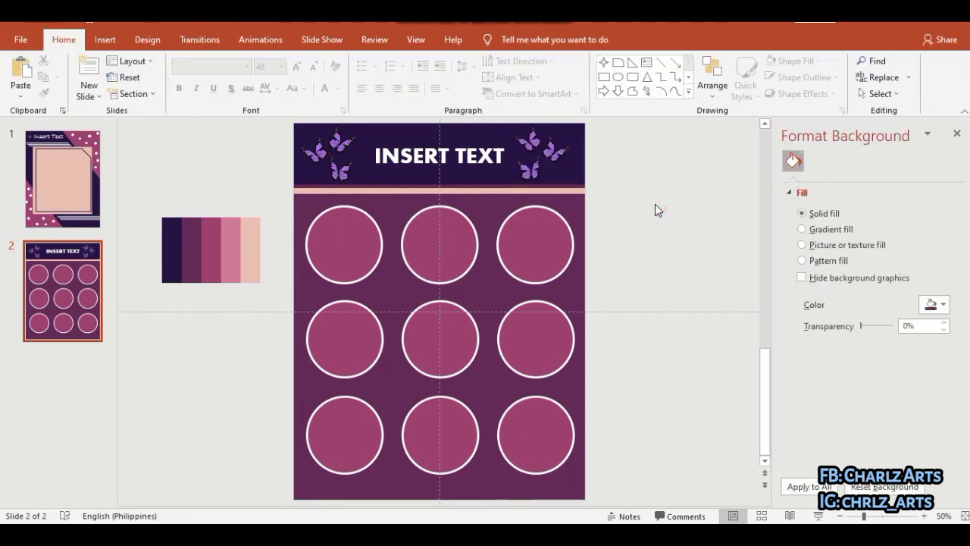
Step: Draw a text box beneath the top-left circle, type a caption, centre it and recolour it
{"action": "left_click", "coordinate": [647, 61]}
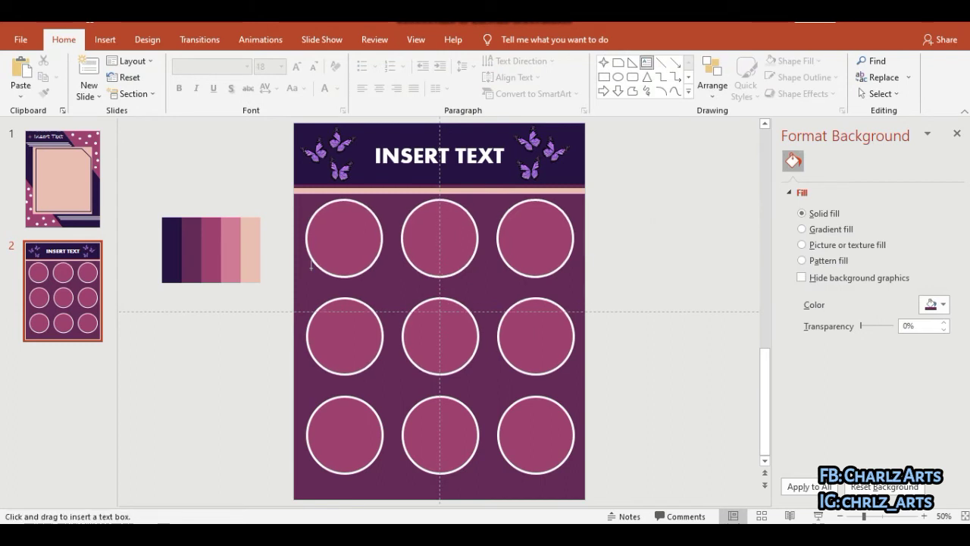
{"action": "left_click_drag", "start_coordinate": [306, 267], "coordinate": [387, 281]}
{"action": "type", "text": "INSERT TE"}
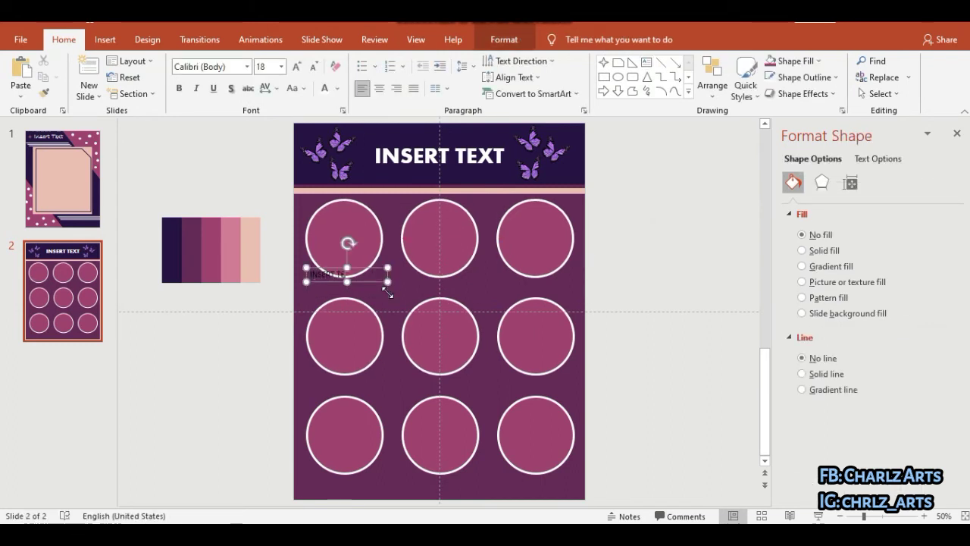
{"action": "type", "text": "XT"}
{"action": "key", "text": "ctrl+a"}
{"action": "left_click", "coordinate": [379, 88]}
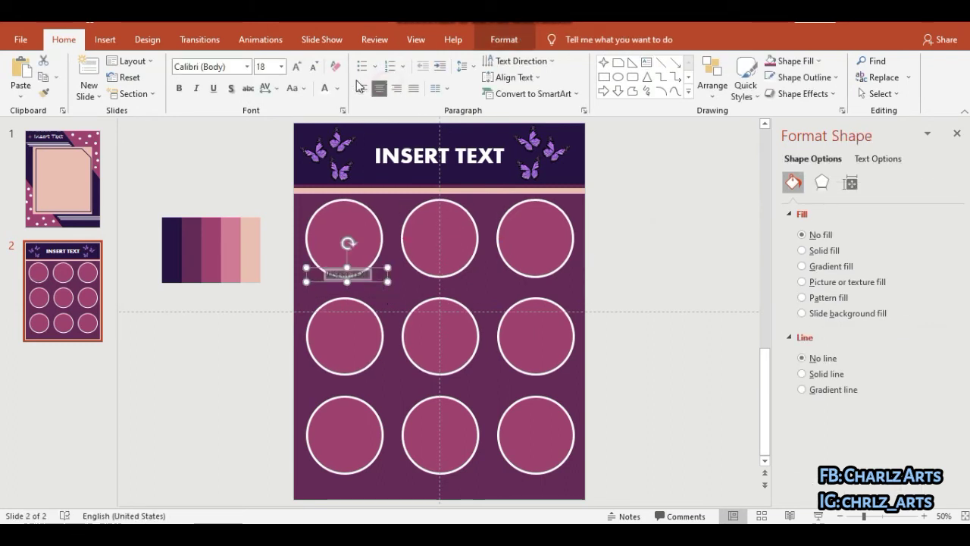
{"action": "left_click", "coordinate": [324, 88]}
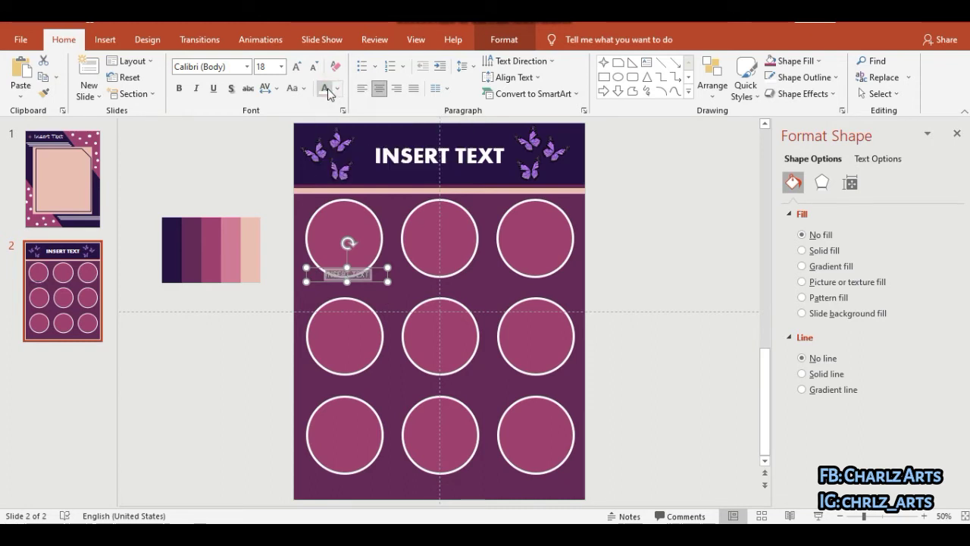
Step: Set the caption font to Rage Italic and nudge the caption slightly lower
{"action": "left_click", "coordinate": [214, 67]}
{"action": "left_click", "coordinate": [349, 279]}
{"action": "type", "text": "INSERT TEXT"}
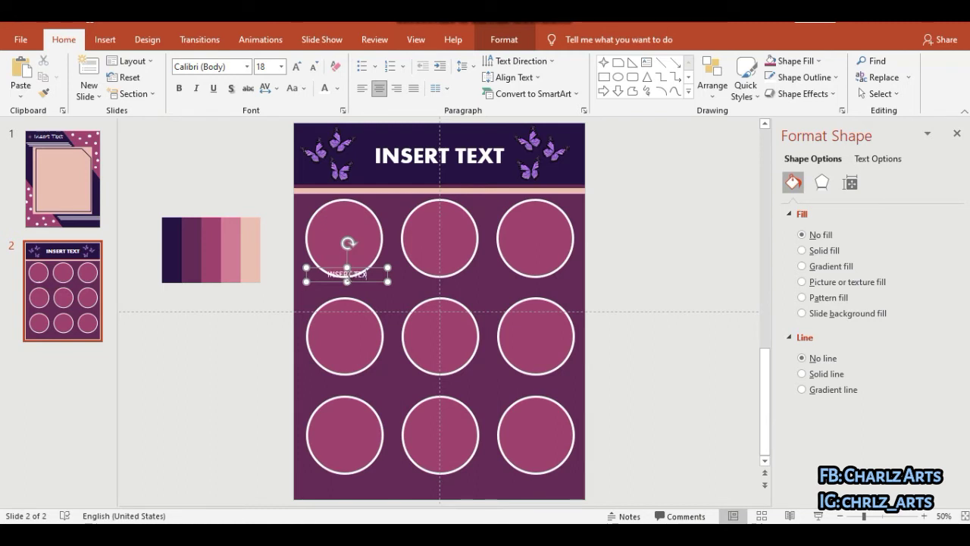
{"action": "key", "text": "ctrl+a"}
{"action": "left_click", "coordinate": [232, 66]}
{"action": "type", "text": "Rage Italic"}
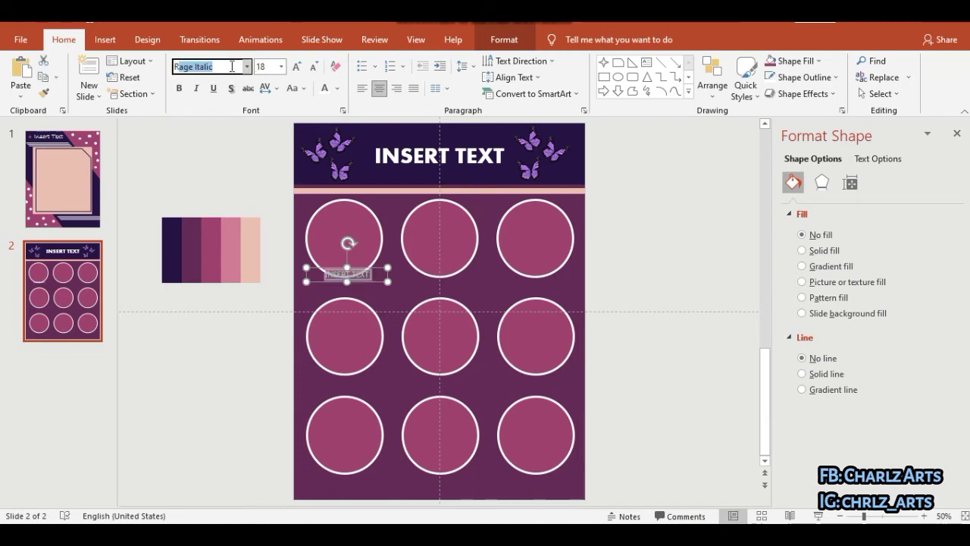
{"action": "key", "text": "Return"}
{"action": "left_click_drag", "start_coordinate": [359, 275], "coordinate": [359, 287]}
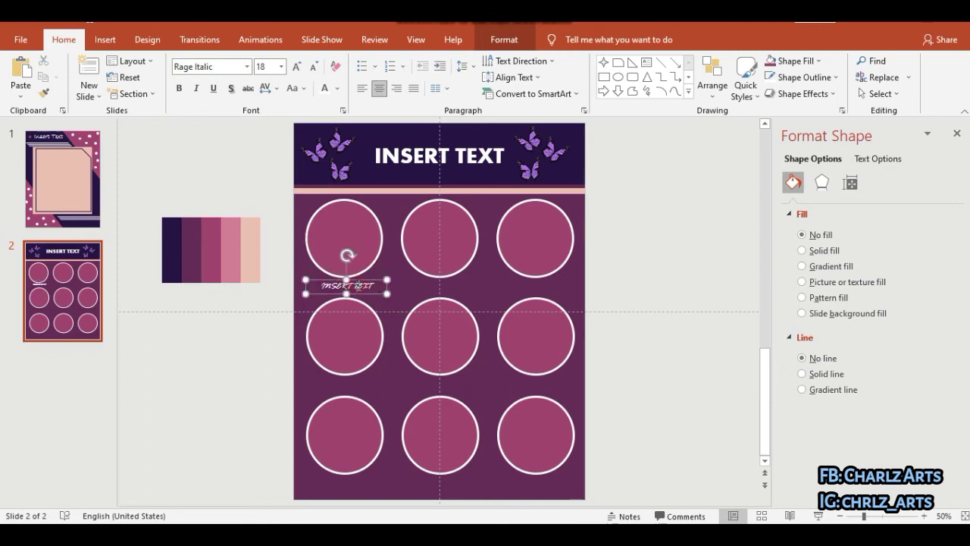
Step: Retype the caption as 'Insert Text' in Lucida Calligraphy at 20 pt
{"action": "triple_click", "coordinate": [352, 286]}
{"action": "key", "text": "BackSpace"}
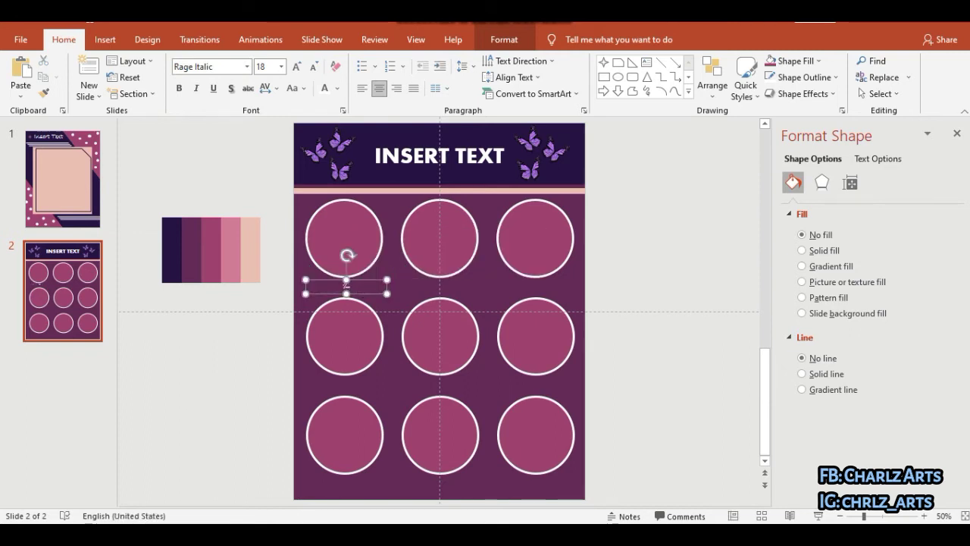
{"action": "type", "text": "Insert Text"}
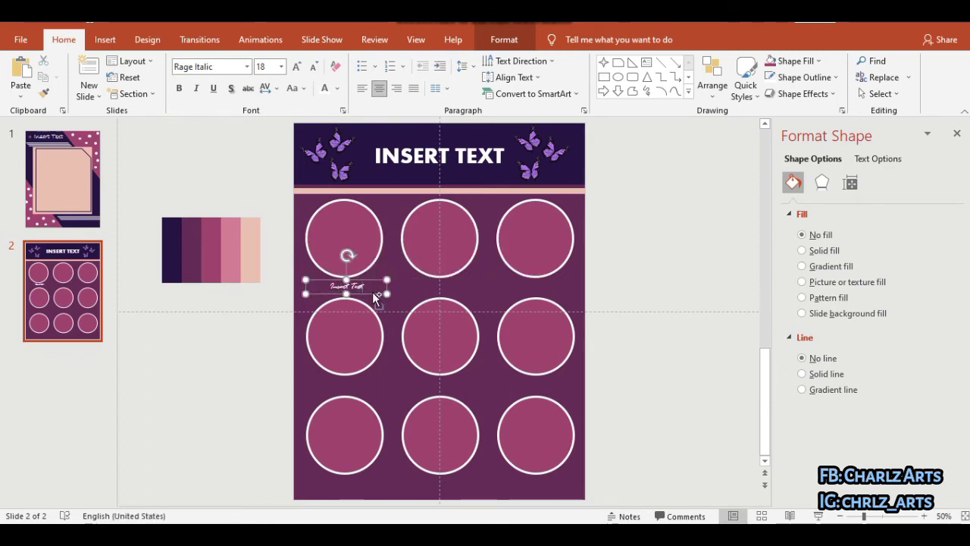
{"action": "key", "text": "ctrl+a"}
{"action": "left_click", "coordinate": [246, 66]}
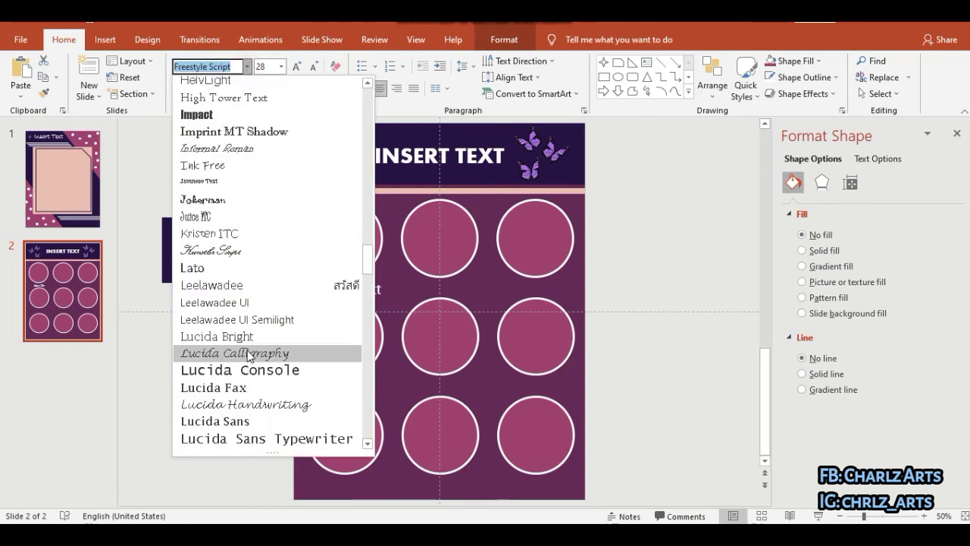
{"action": "left_click", "coordinate": [249, 354]}
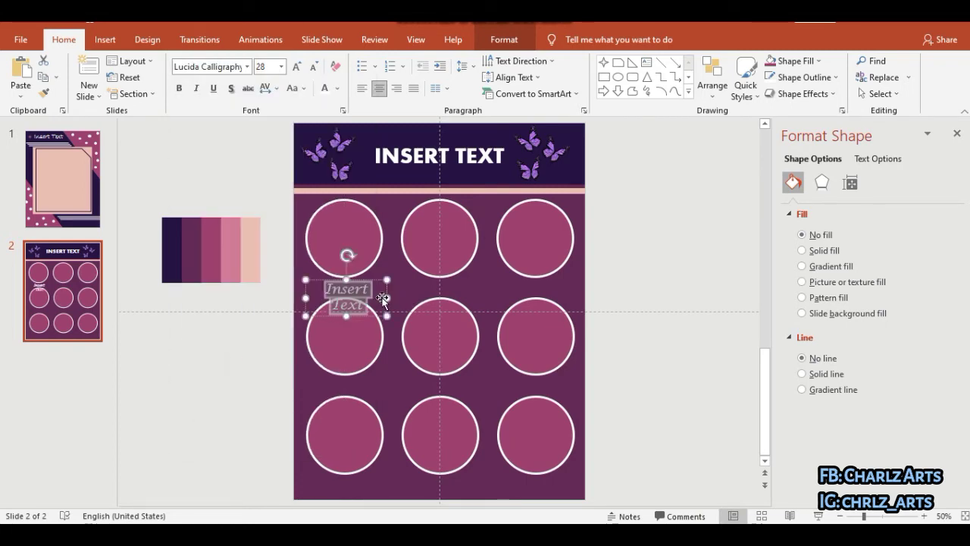
{"action": "left_click", "coordinate": [313, 67]}
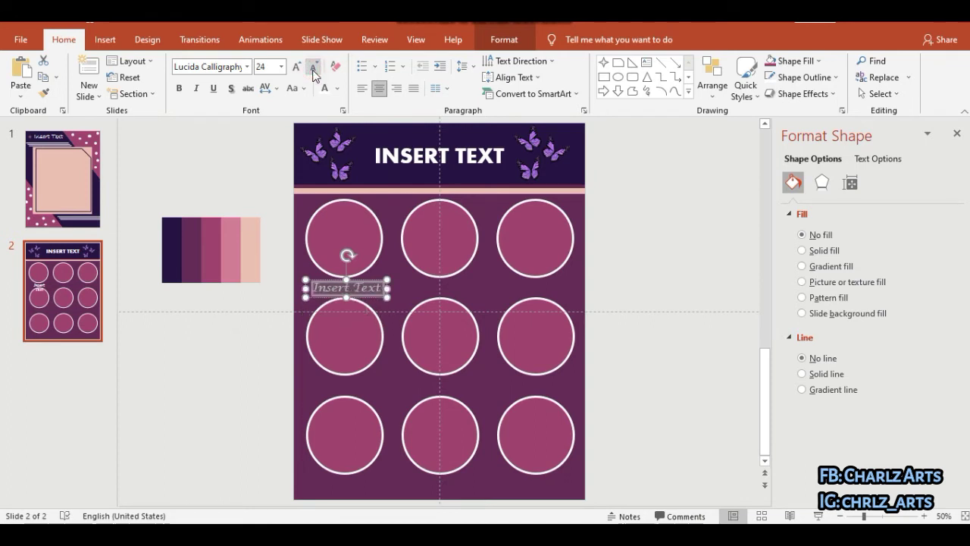
{"action": "left_click", "coordinate": [313, 69]}
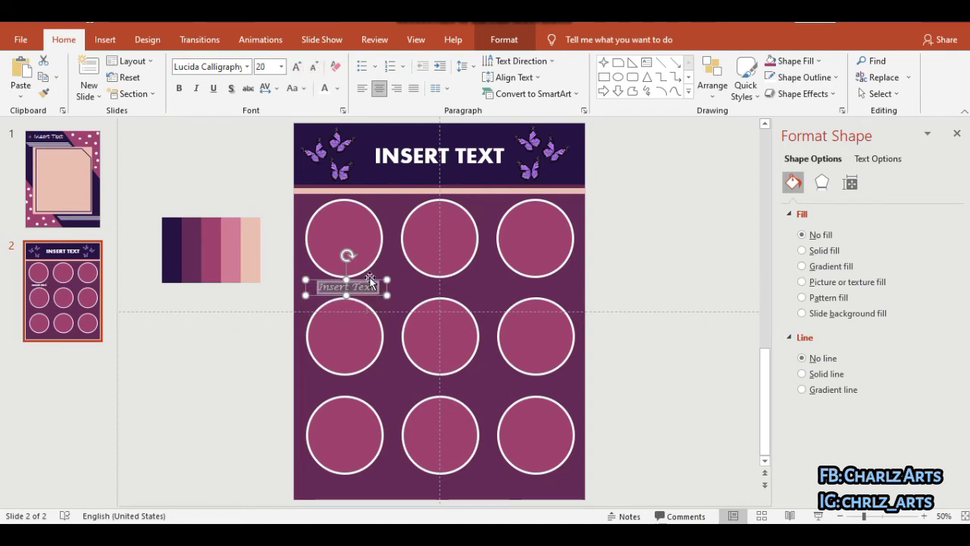
{"action": "left_click", "coordinate": [369, 282]}
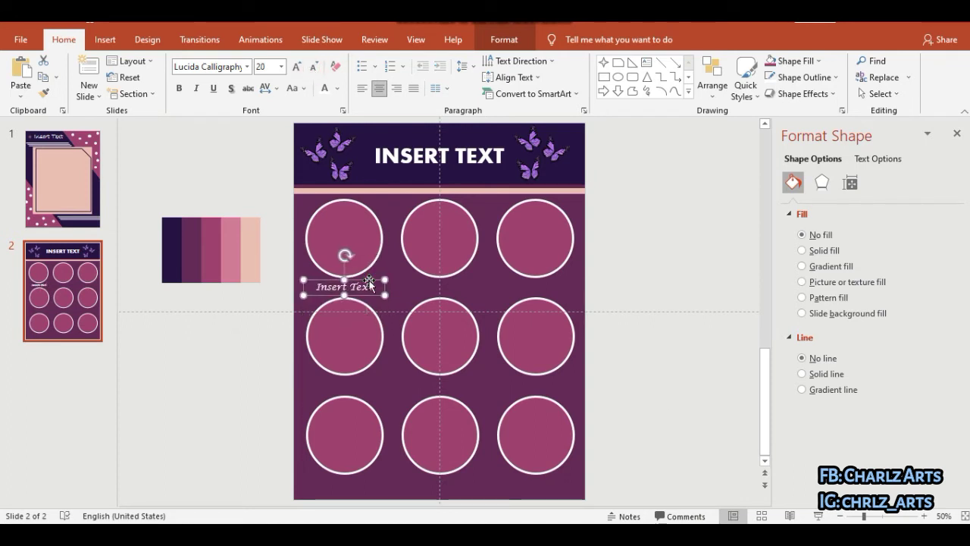
Step: Paste copies of the Insert Text caption and drag them beneath the middle, top-right and remaining circles
{"action": "key", "text": "ctrl+v"}
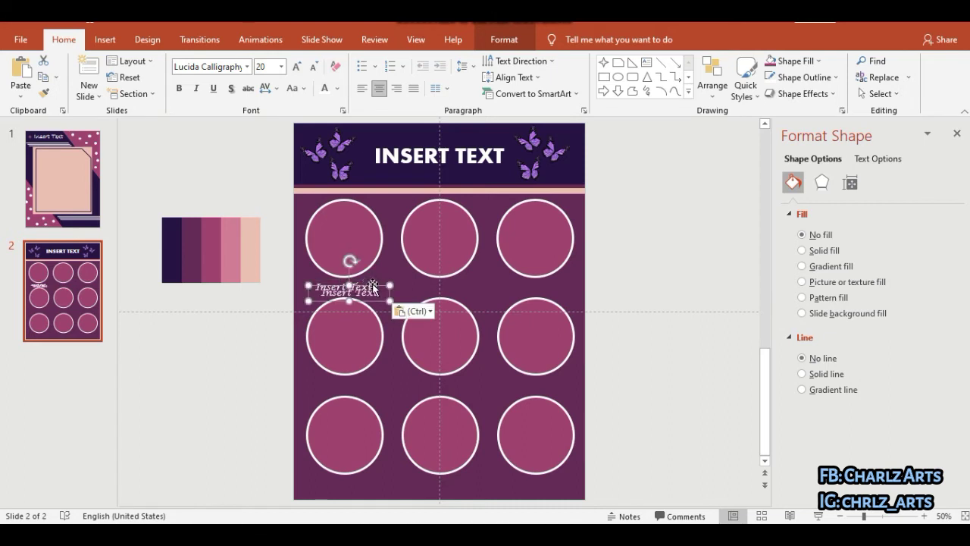
{"action": "left_click_drag", "start_coordinate": [369, 284], "coordinate": [464, 284]}
{"action": "left_click_drag", "start_coordinate": [469, 287], "coordinate": [558, 283]}
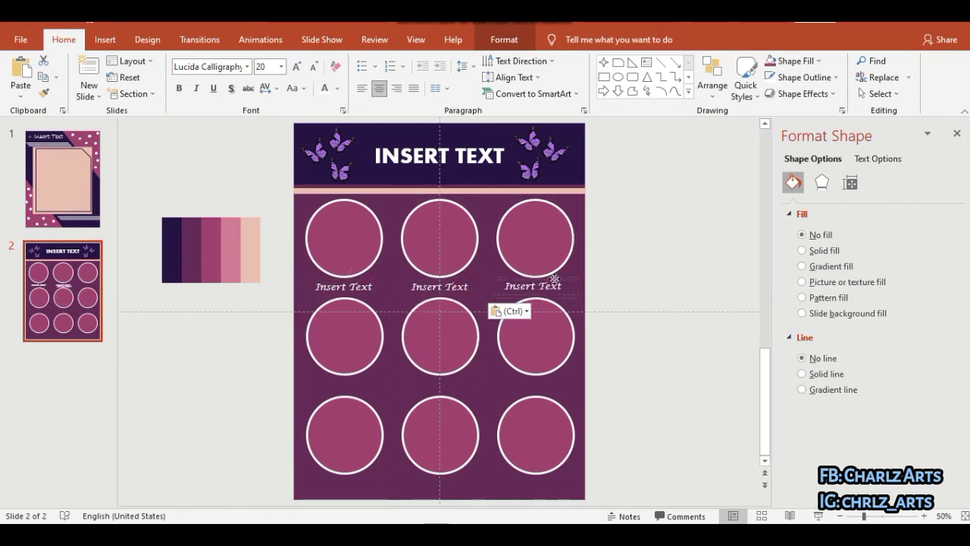
{"action": "key", "text": "ctrl+v"}
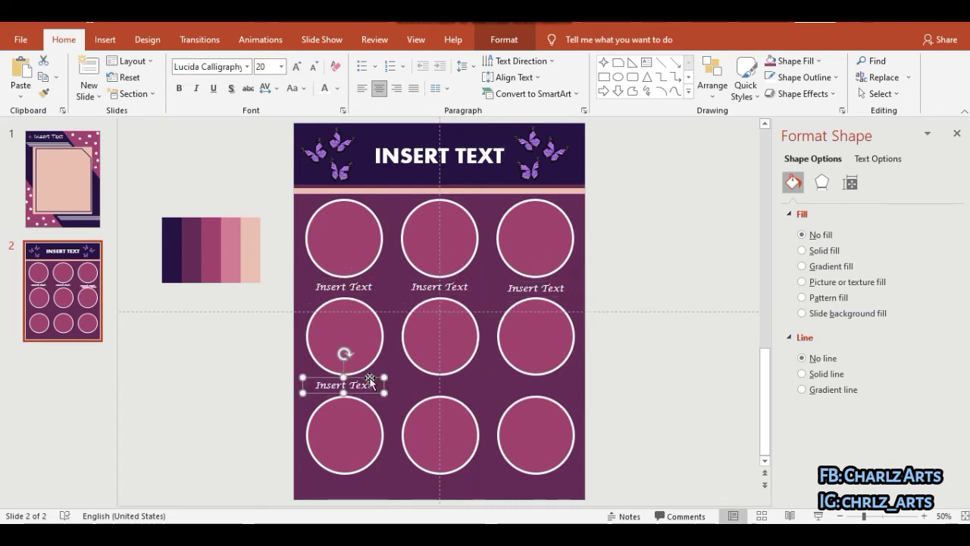
{"action": "key", "text": "ctrl+v"}
{"action": "mouse_move", "coordinate": [377, 378]}
{"action": "left_mouse_down"}
{"action": "mouse_move", "coordinate": [563, 378]}
{"action": "mouse_move", "coordinate": [370, 478]}
{"action": "mouse_move", "coordinate": [574, 480]}
{"action": "left_mouse_up"}
{"action": "key", "text": "ctrl+v"}
{"action": "key", "text": "ctrl+v"}
{"action": "key", "text": "ctrl+v"}
{"action": "left_click", "coordinate": [664, 410]}
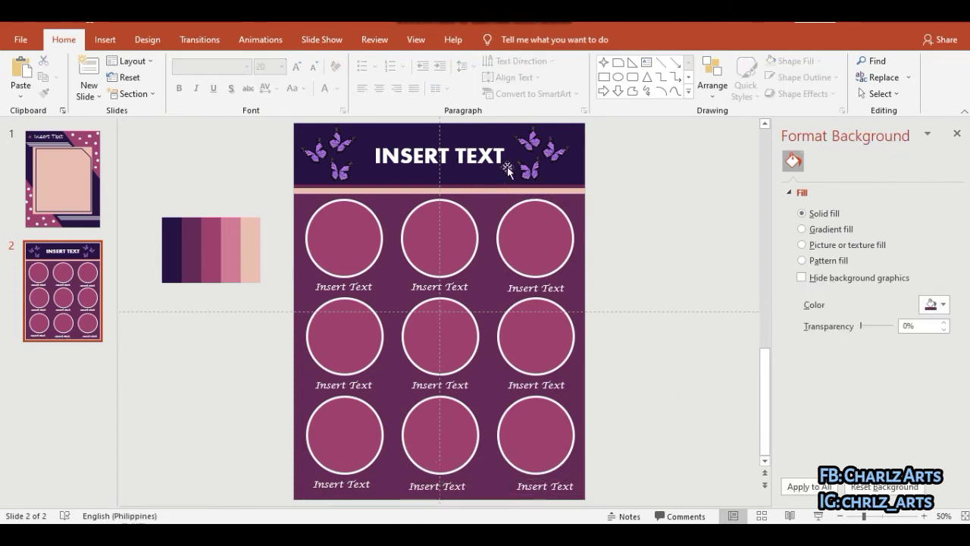
{"action": "left_click", "coordinate": [436, 144]}
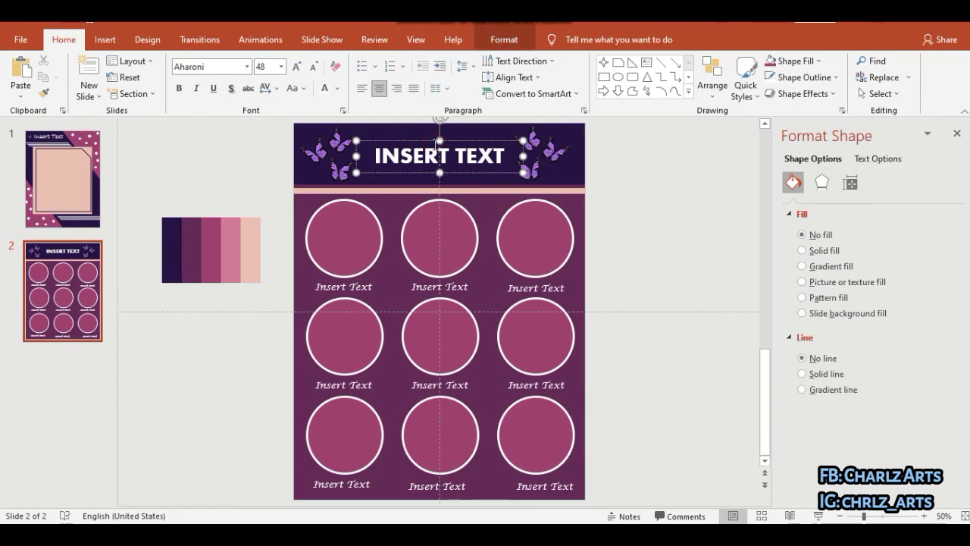
Step: Apply the grey Glow text effect to the selected INSERT TEXT title
{"action": "key", "text": "ctrl+a"}
{"action": "left_click", "coordinate": [504, 40]}
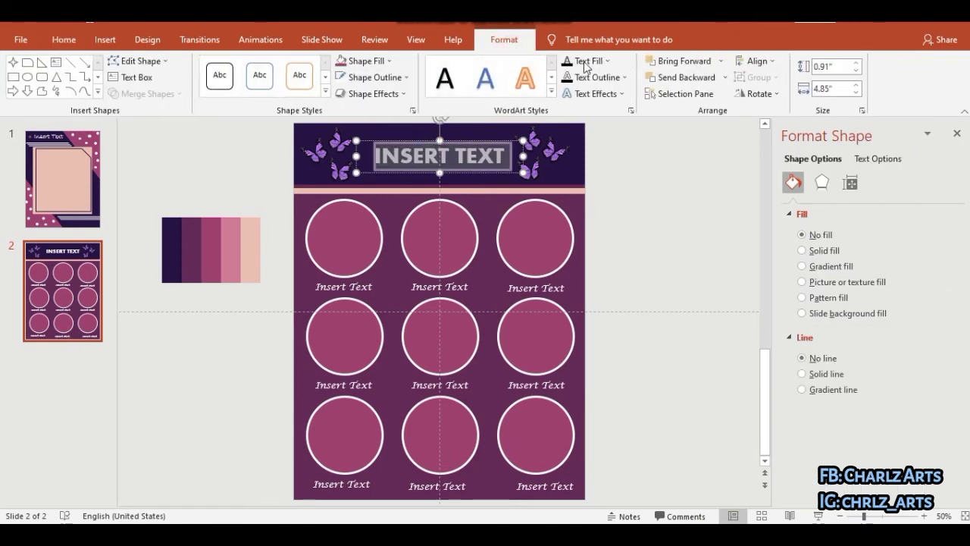
{"action": "left_click", "coordinate": [607, 64]}
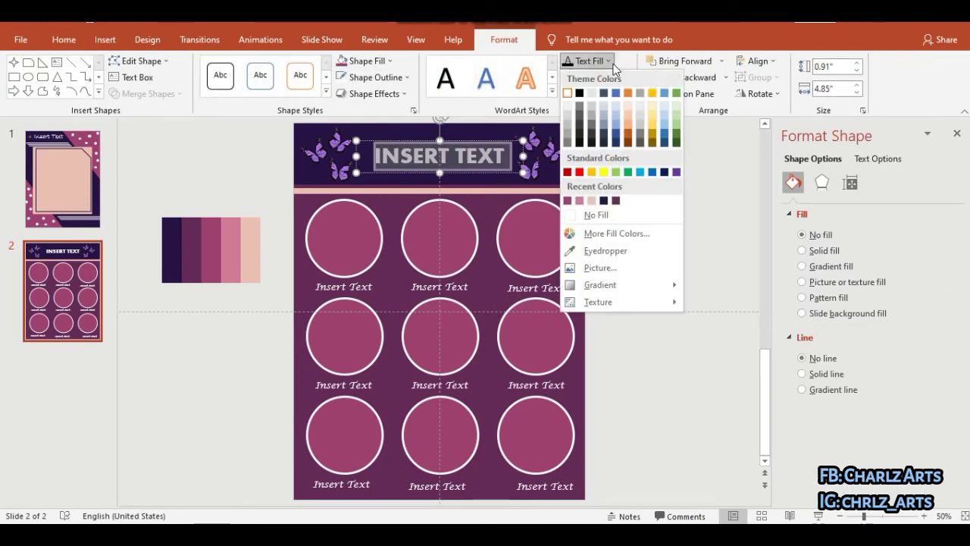
{"action": "left_click", "coordinate": [617, 64]}
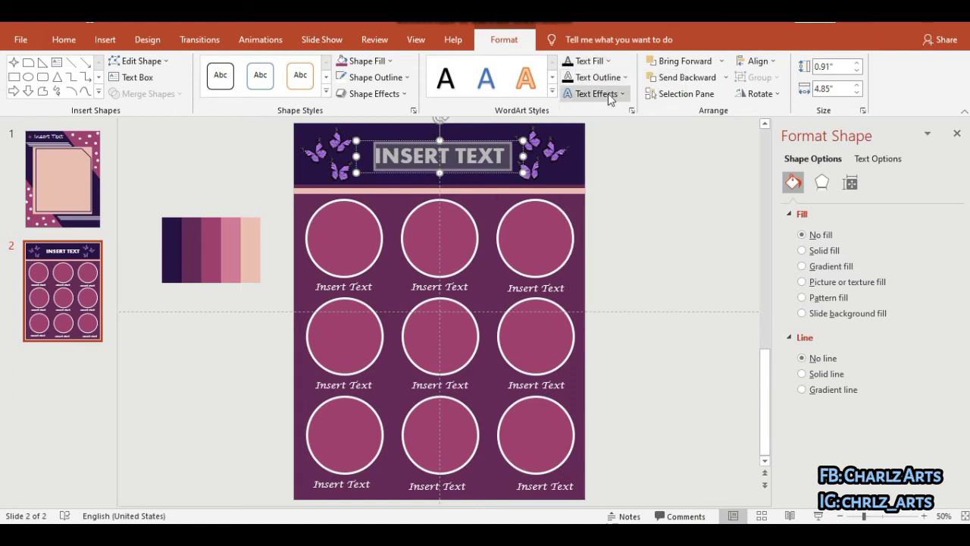
{"action": "left_click", "coordinate": [608, 94]}
{"action": "mouse_move", "coordinate": [615, 183]}
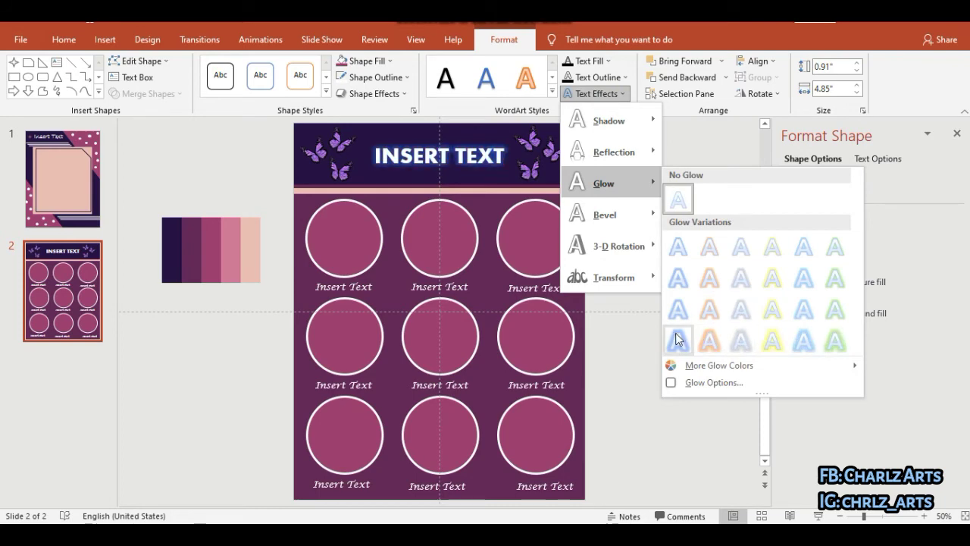
{"action": "left_click", "coordinate": [742, 341]}
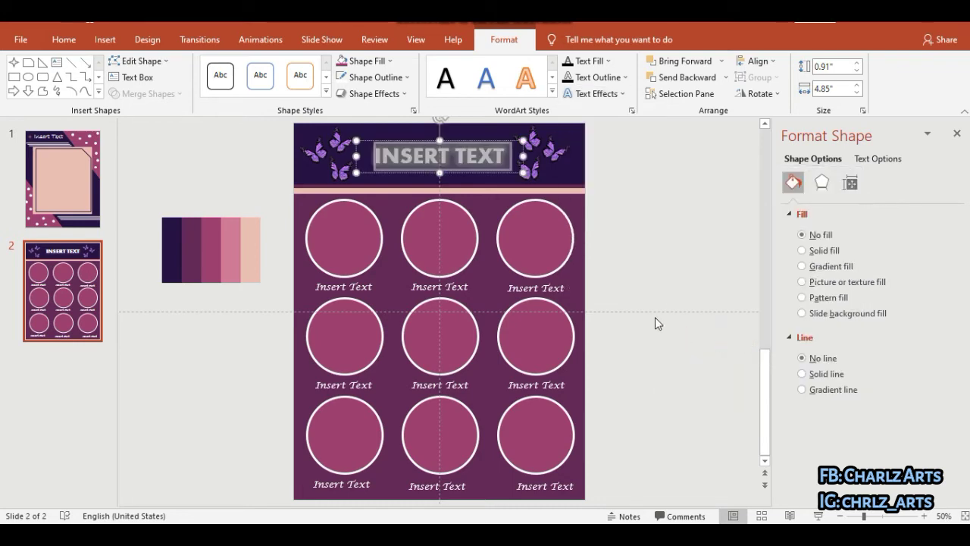
{"action": "left_click", "coordinate": [665, 277]}
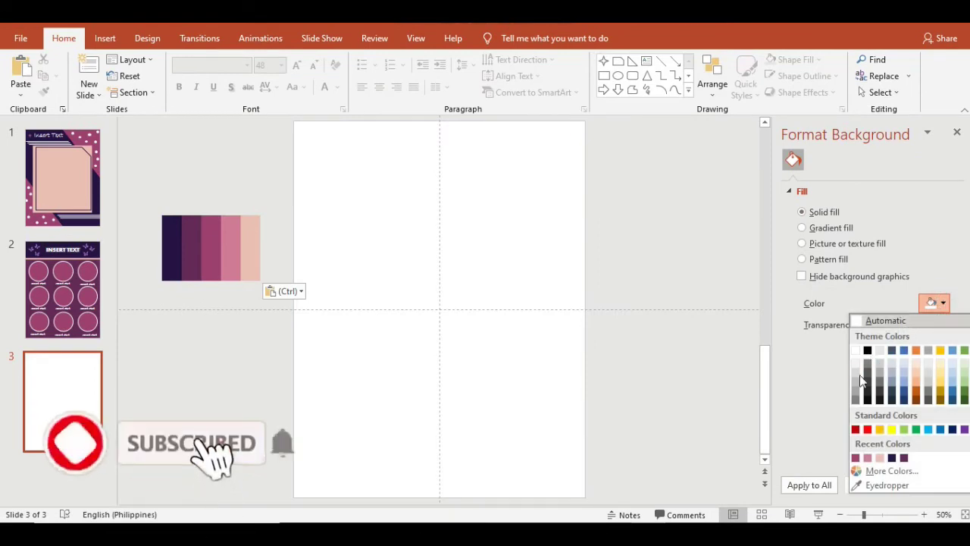
Step: Fill slide 3's background with the palette's solid magenta and pick the Rectangle shape
{"action": "left_click", "coordinate": [856, 458]}
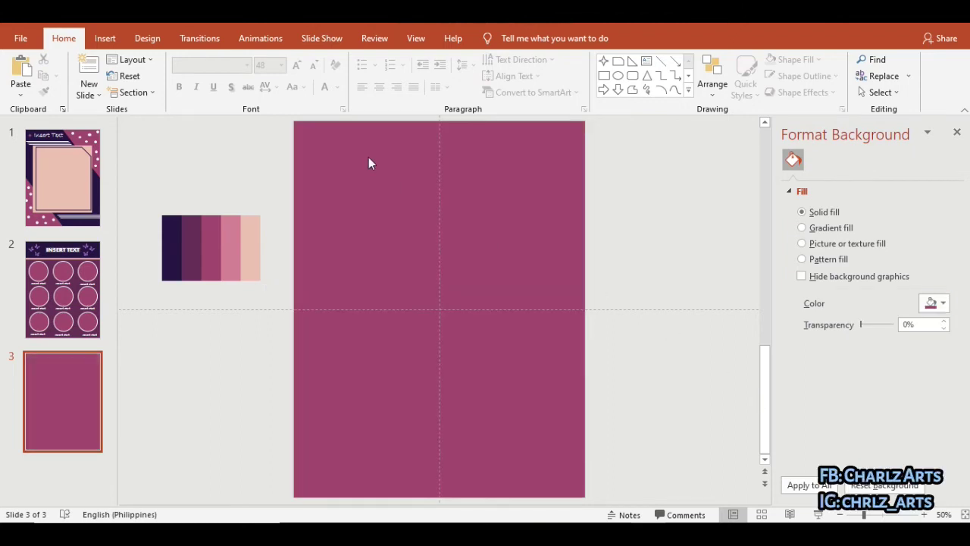
{"action": "left_click", "coordinate": [105, 40]}
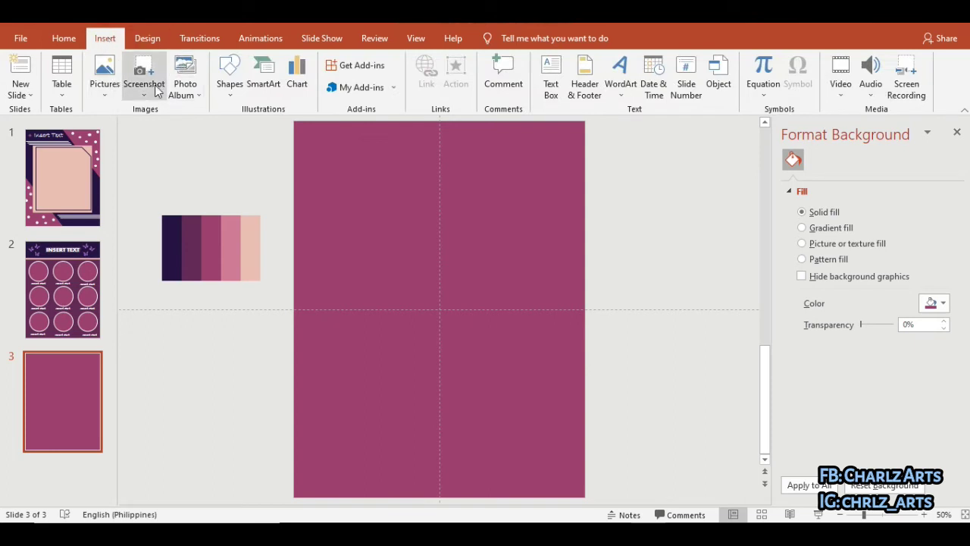
{"action": "left_click", "coordinate": [228, 90]}
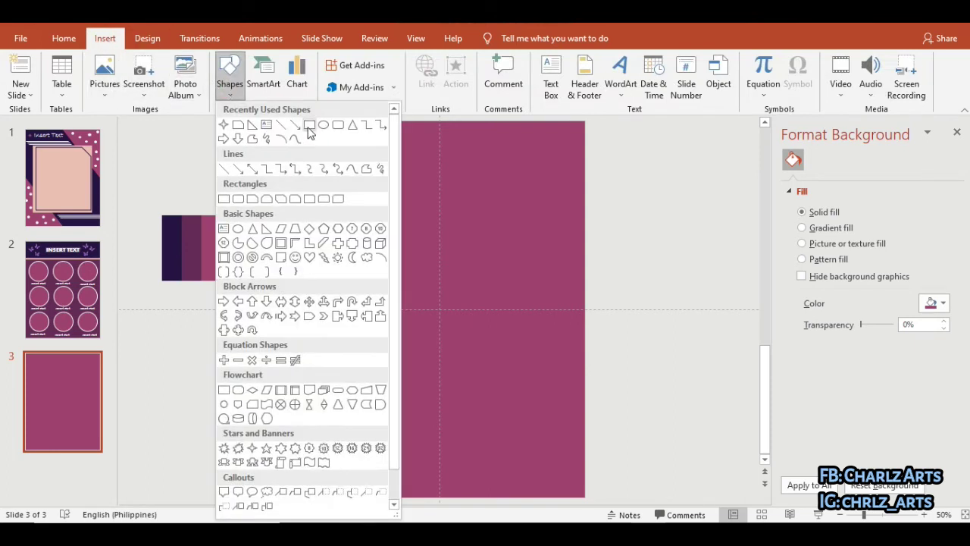
{"action": "left_click", "coordinate": [310, 127]}
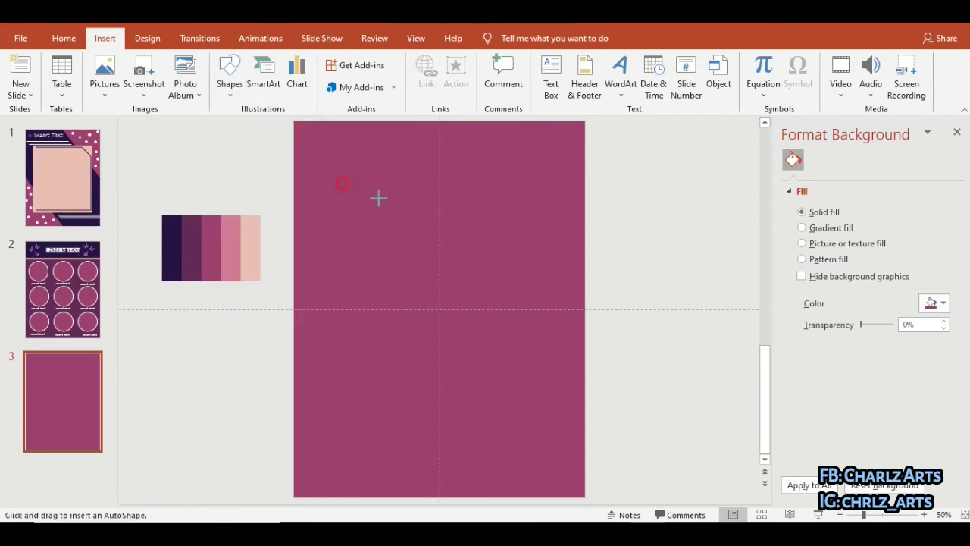
Step: Draw a dark navy rectangle, enlarge it to 7.27 × 6.58 in, centre it and remove its outline
{"action": "left_click_drag", "start_coordinate": [378, 198], "coordinate": [557, 419]}
{"action": "left_click_drag", "start_coordinate": [498, 361], "coordinate": [487, 363]}
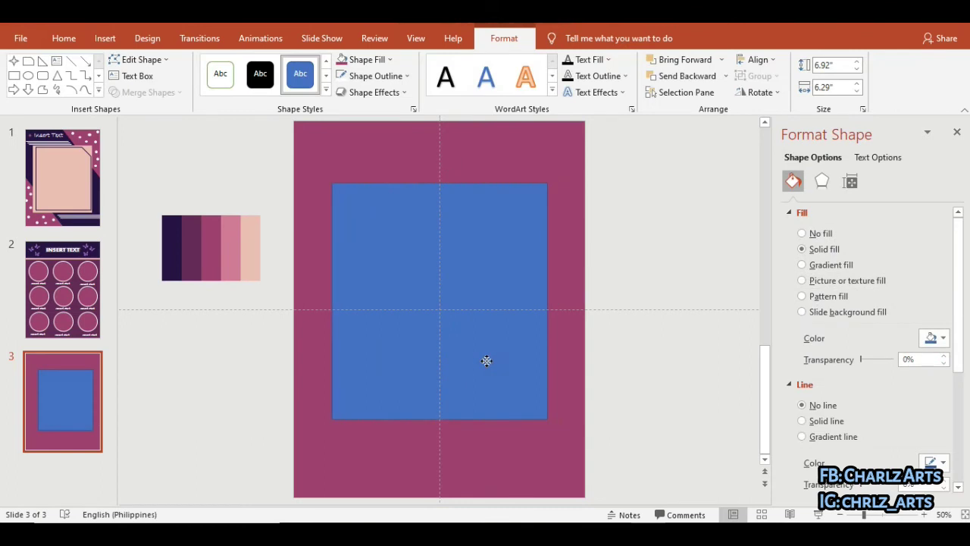
{"action": "left_click", "coordinate": [364, 59]}
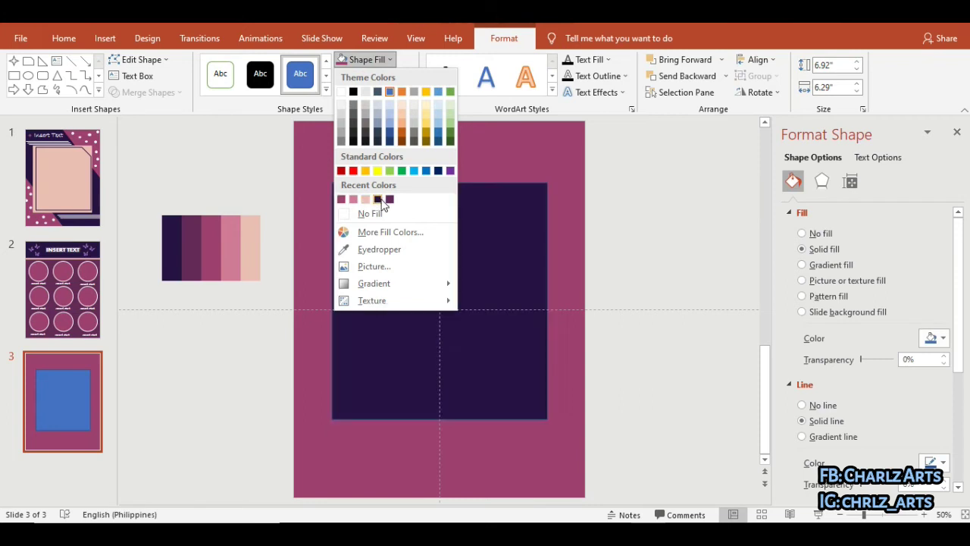
{"action": "left_click", "coordinate": [380, 201]}
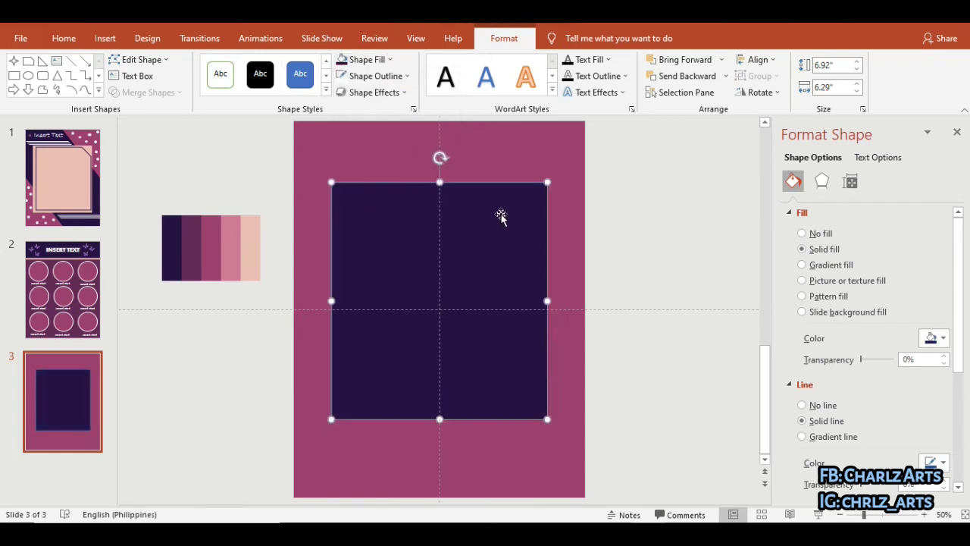
{"action": "left_click_drag", "start_coordinate": [547, 182], "coordinate": [558, 170]}
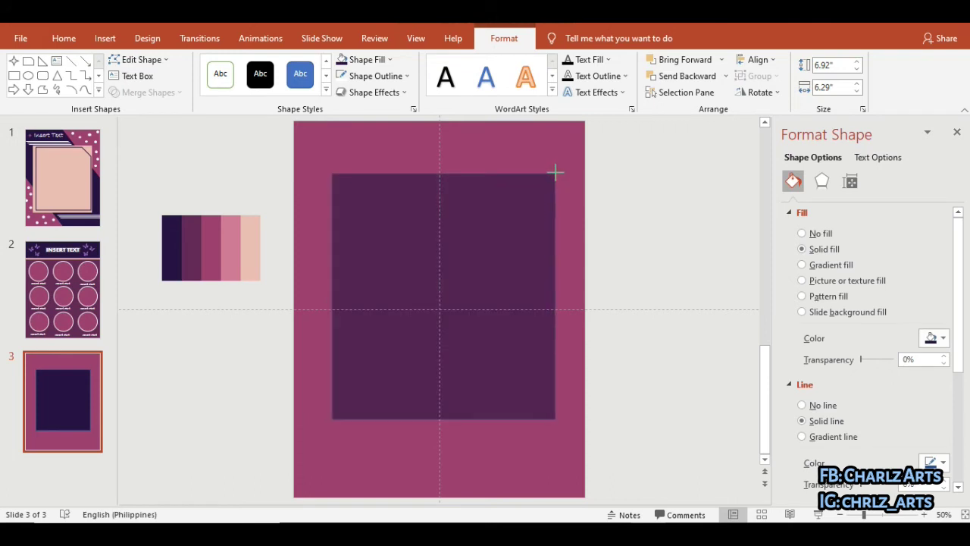
{"action": "left_click_drag", "start_coordinate": [488, 225], "coordinate": [483, 226]}
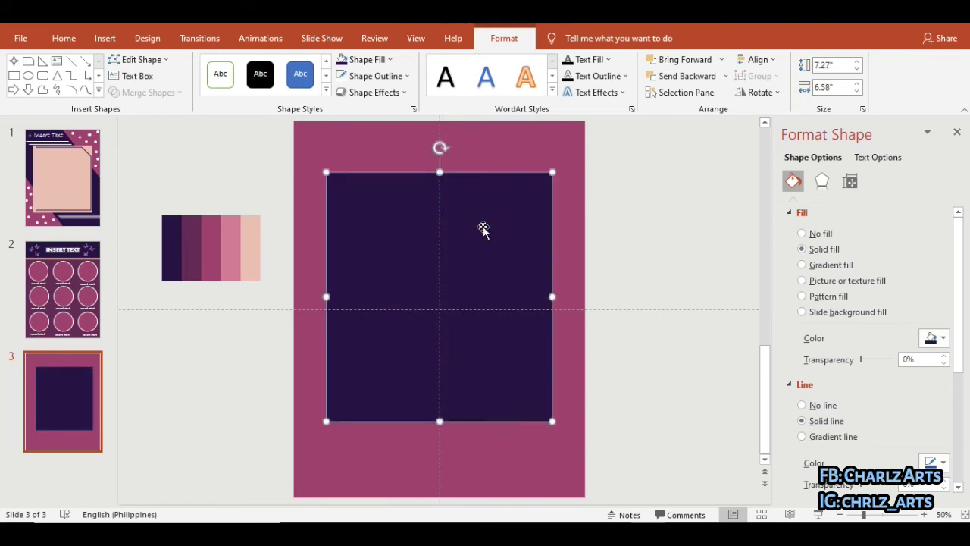
{"action": "left_click", "coordinate": [376, 77]}
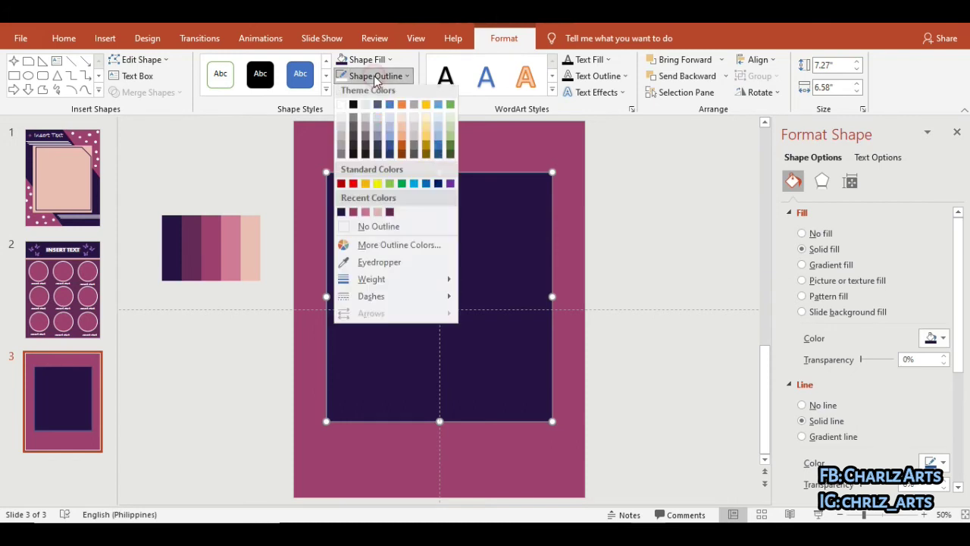
{"action": "left_click", "coordinate": [360, 231]}
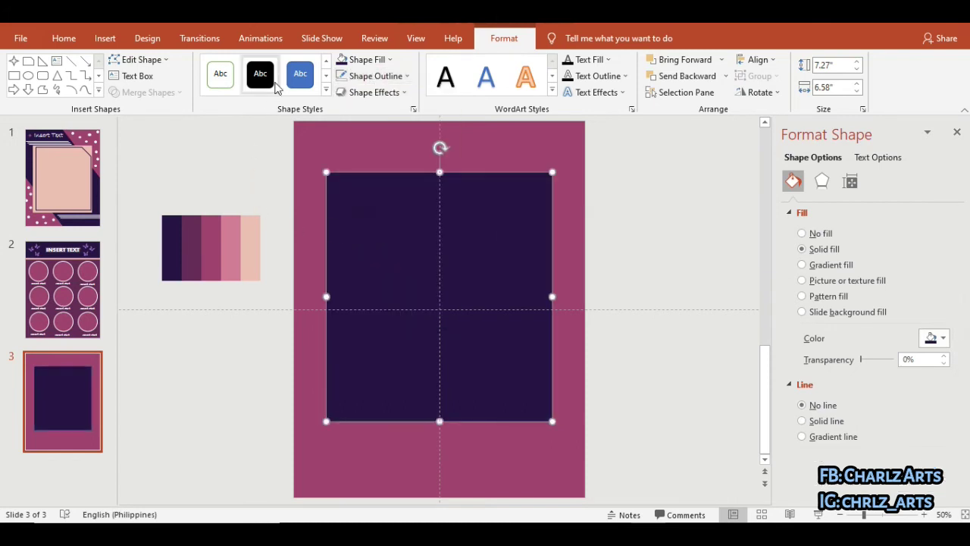
Step: Draw an inset rectangle inside the navy one, filled with the recent purple and no outline
{"action": "left_click", "coordinate": [15, 76]}
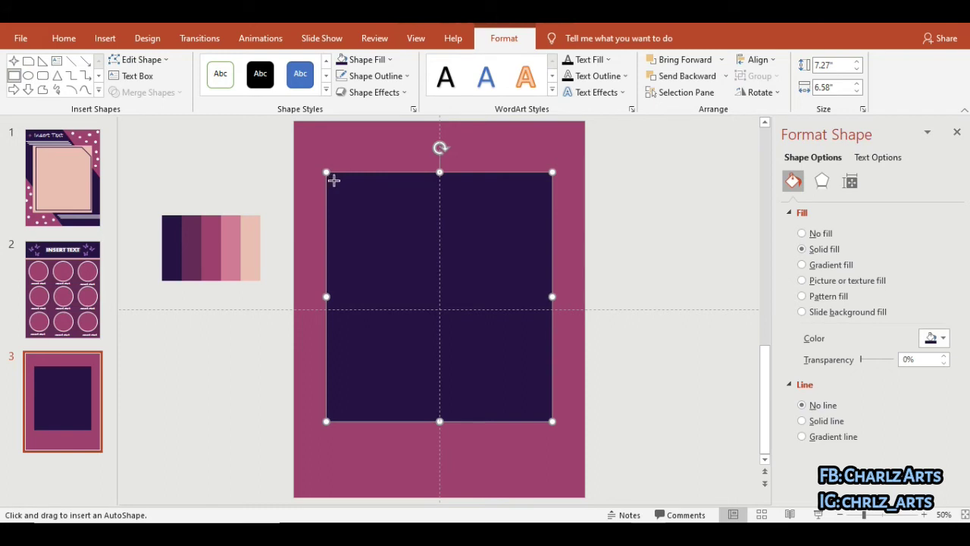
{"action": "left_click_drag", "start_coordinate": [334, 181], "coordinate": [540, 380]}
{"action": "left_click_drag", "start_coordinate": [478, 346], "coordinate": [485, 354]}
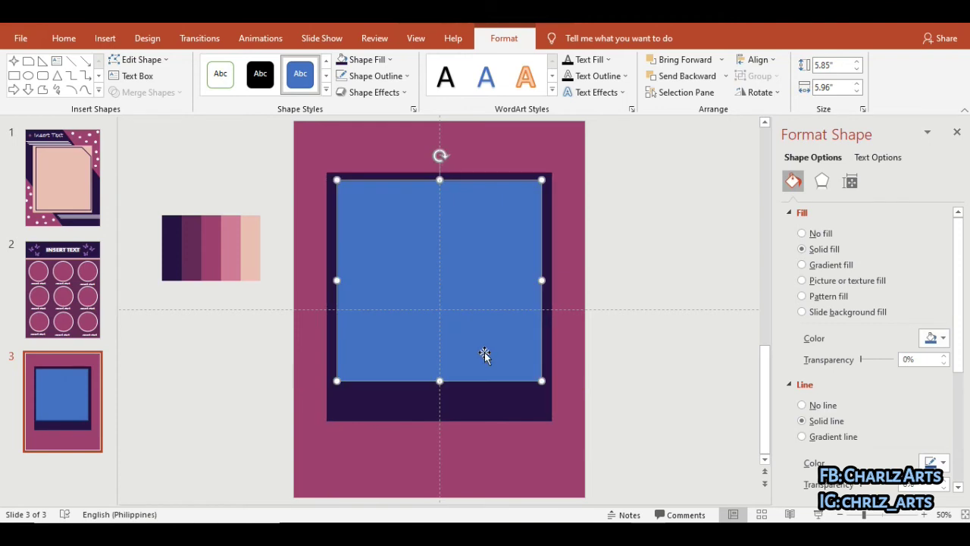
{"action": "left_click", "coordinate": [367, 60]}
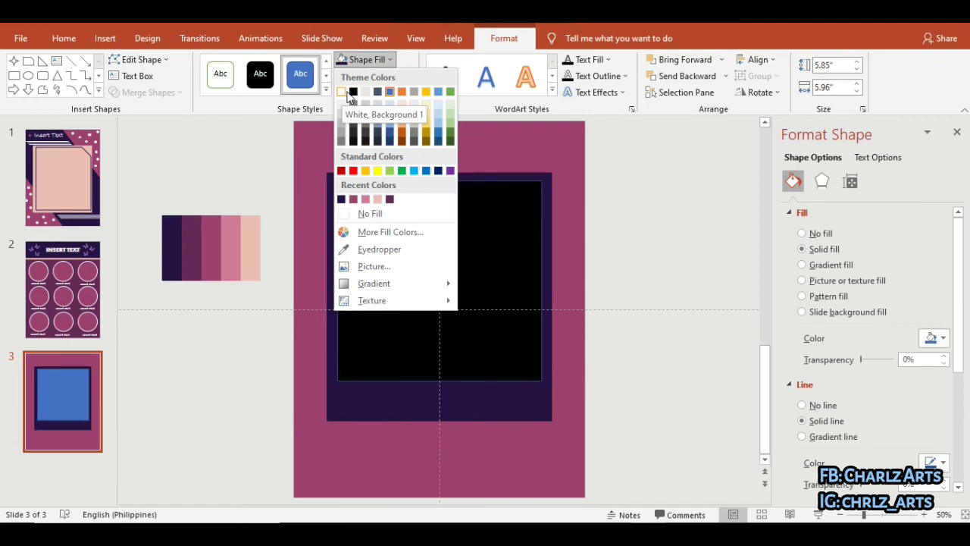
{"action": "left_click", "coordinate": [351, 200]}
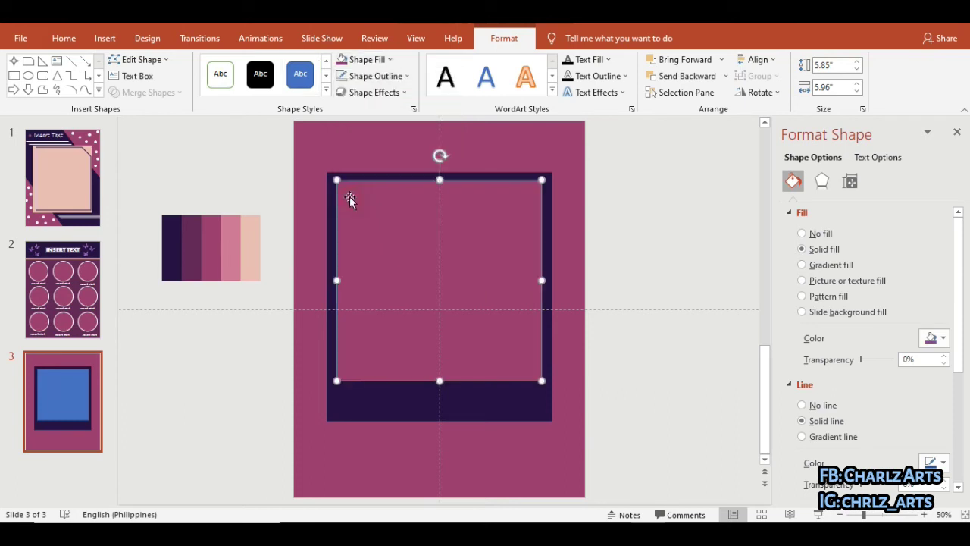
{"action": "left_click", "coordinate": [388, 76]}
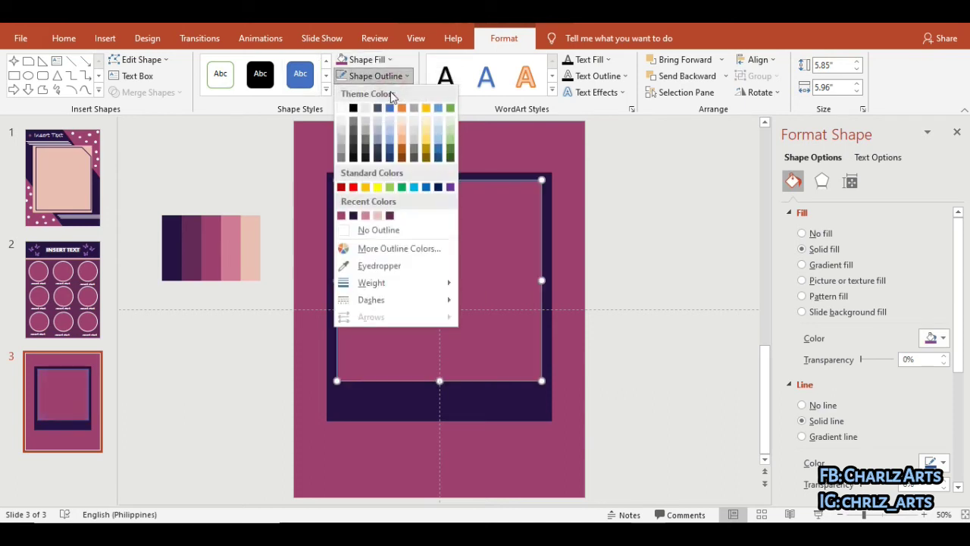
{"action": "left_click", "coordinate": [375, 229]}
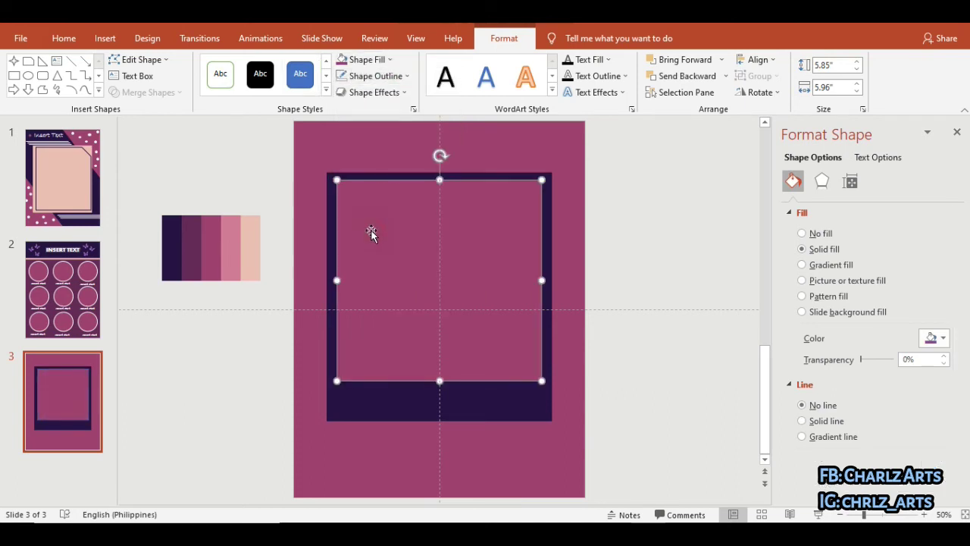
Step: Drag the navy frame's bottom edge down to deepen the polaroid's bottom border
{"action": "left_click", "coordinate": [552, 421]}
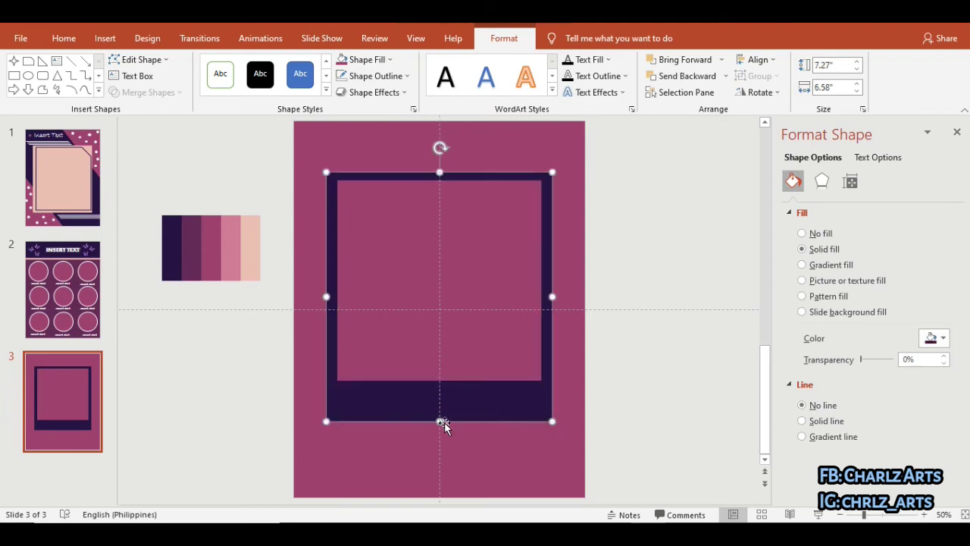
{"action": "left_click_drag", "start_coordinate": [440, 422], "coordinate": [440, 438]}
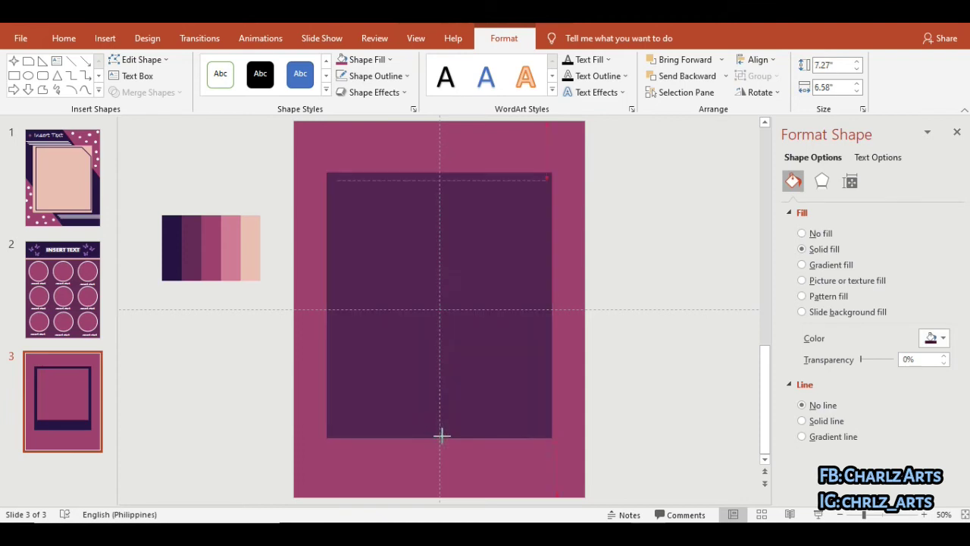
{"action": "left_click", "coordinate": [485, 474]}
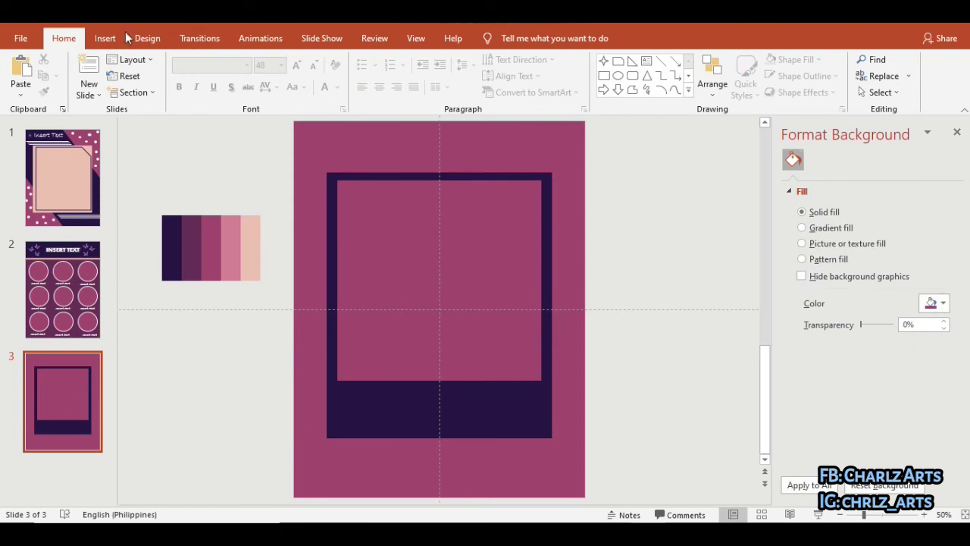
Step: Insert the purple flower picture from this computer and enlarge it
{"action": "left_click", "coordinate": [106, 39]}
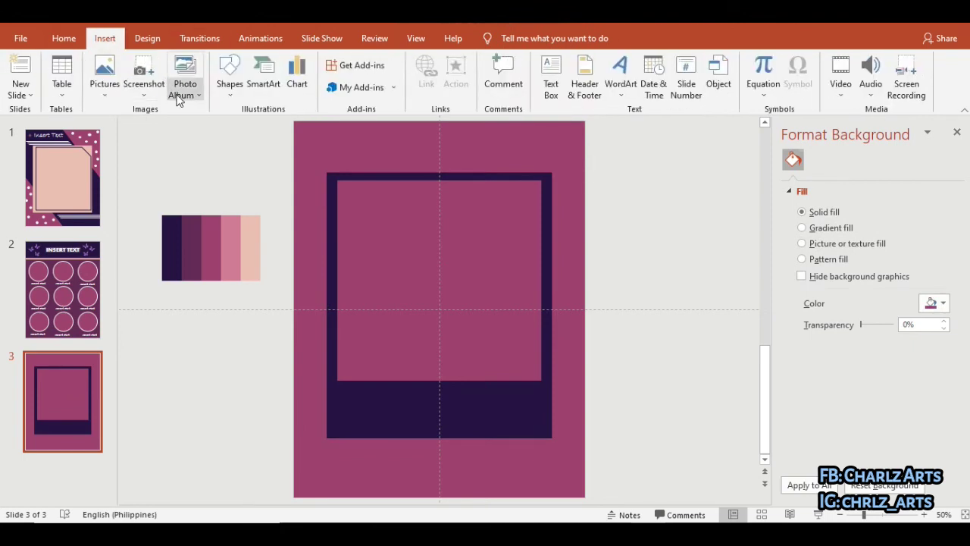
{"action": "left_click", "coordinate": [114, 93]}
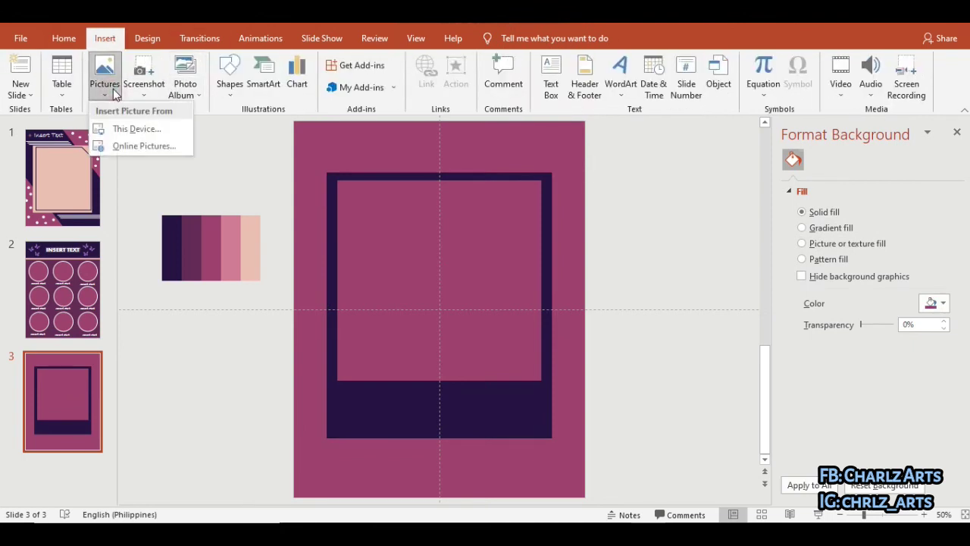
{"action": "left_click", "coordinate": [130, 129]}
{"action": "left_click", "coordinate": [163, 271]}
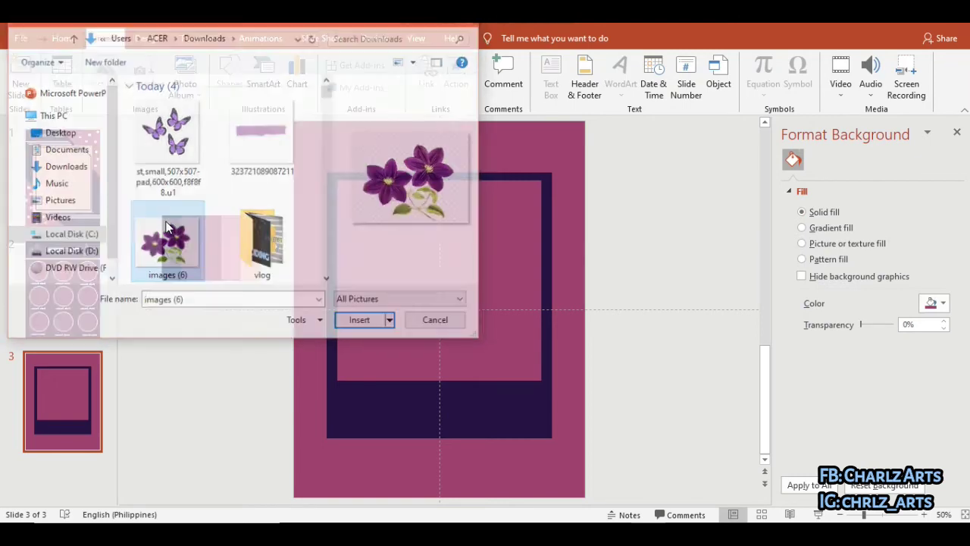
{"action": "left_click", "coordinate": [359, 318]}
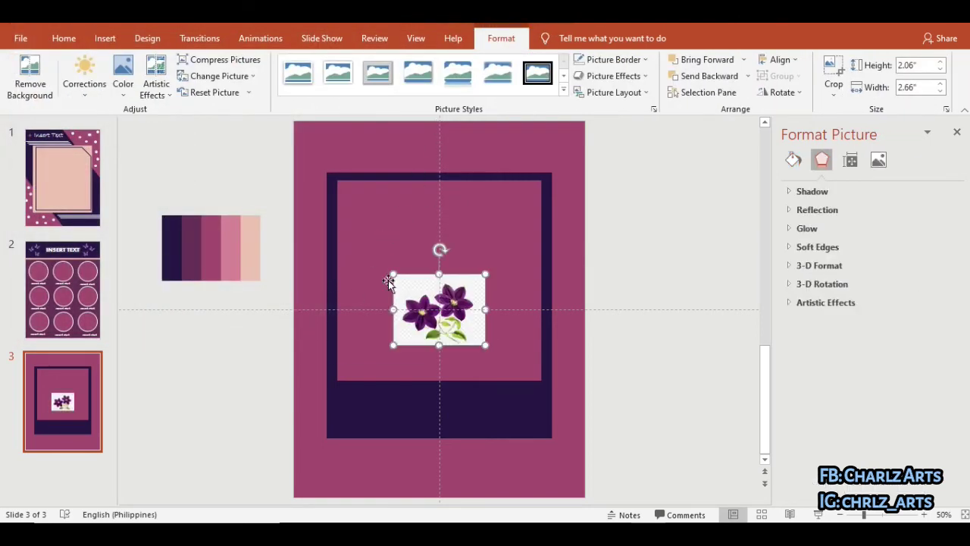
{"action": "left_click_drag", "start_coordinate": [393, 274], "coordinate": [327, 222]}
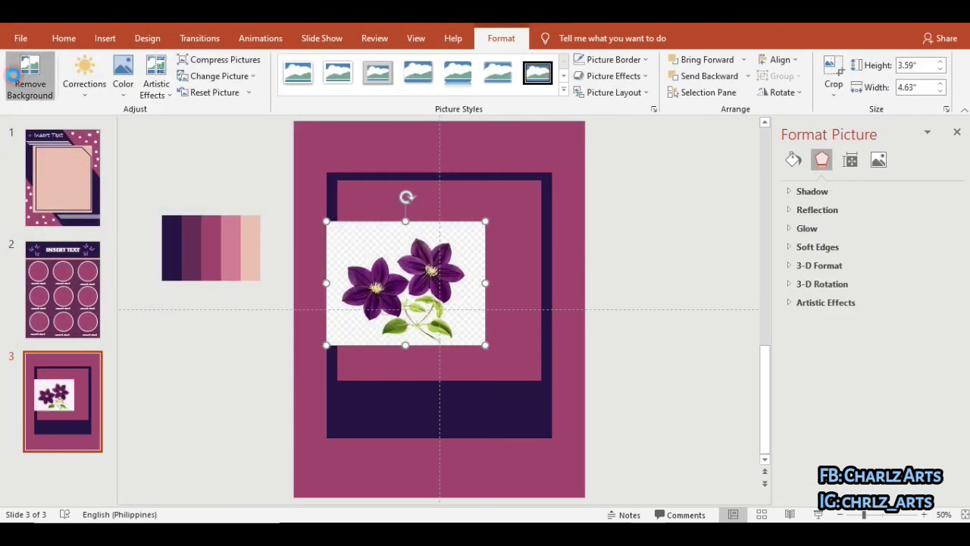
Step: Remove the flower's magenta background, marking leftover areas to remove and the lower leaf to keep
{"action": "left_click", "coordinate": [29, 75]}
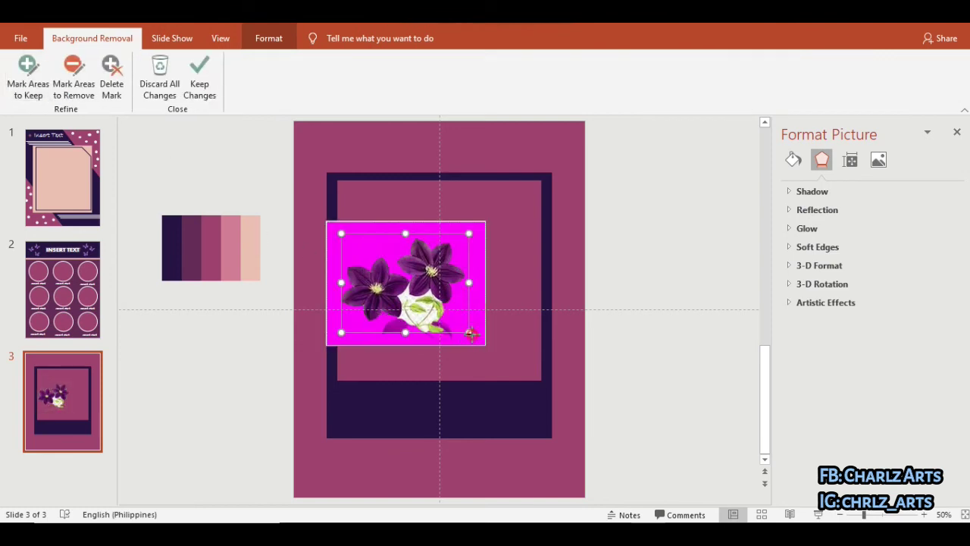
{"action": "left_click_drag", "start_coordinate": [470, 333], "coordinate": [486, 346]}
{"action": "left_click_drag", "start_coordinate": [341, 234], "coordinate": [327, 225]}
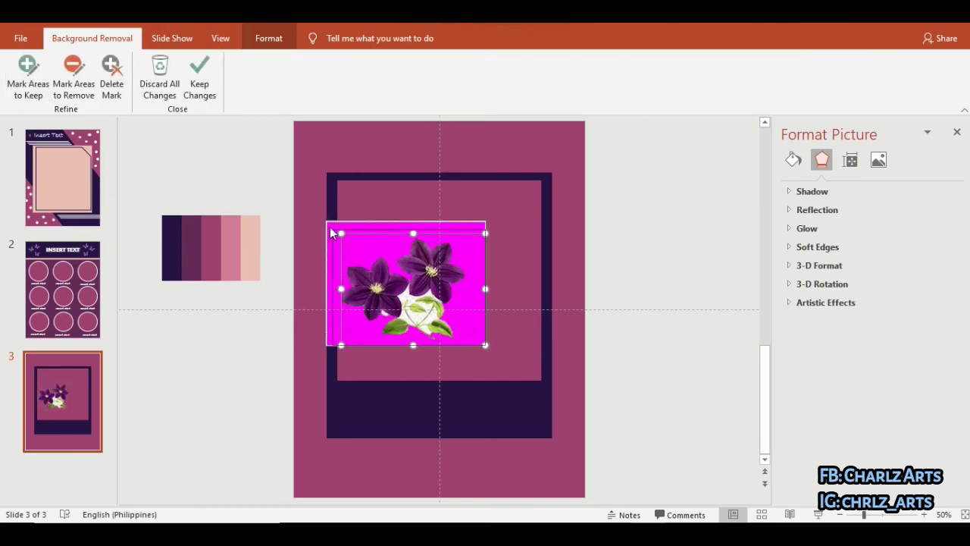
{"action": "left_click", "coordinate": [74, 79]}
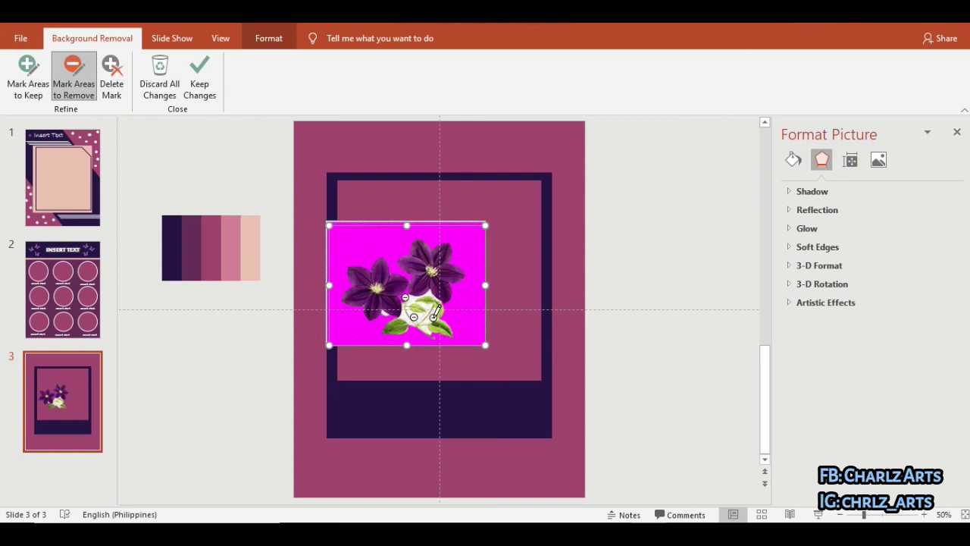
{"action": "scroll", "coordinate": [434, 317], "scroll_direction": "up", "scroll_amount": 4, "text": "ctrl"}
{"action": "mouse_move", "coordinate": [497, 356]}
{"action": "left_mouse_down"}
{"action": "mouse_move", "coordinate": [469, 356]}
{"action": "mouse_move", "coordinate": [483, 376]}
{"action": "left_mouse_up"}
{"action": "left_click_drag", "start_coordinate": [489, 318], "coordinate": [438, 388]}
{"action": "left_click", "coordinate": [28, 80]}
{"action": "left_click", "coordinate": [199, 80]}
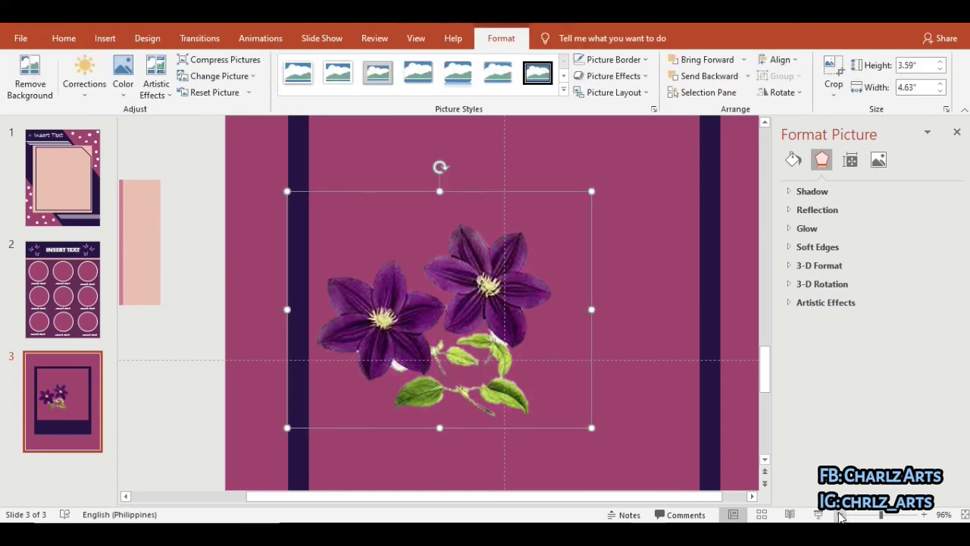
Step: Shrink the flower to about 2.64 × 3.4 in at the frame's lower-right corner
{"action": "scroll", "coordinate": [473, 327], "scroll_direction": "down", "scroll_amount": 5, "text": "ctrl"}
{"action": "left_click_drag", "start_coordinate": [425, 289], "coordinate": [515, 389]}
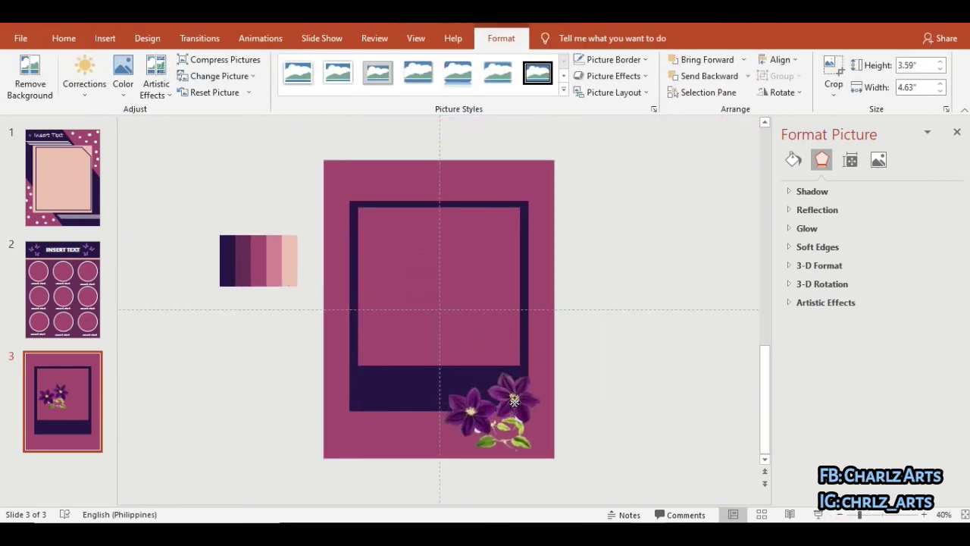
{"action": "left_click_drag", "start_coordinate": [438, 340], "coordinate": [513, 380]}
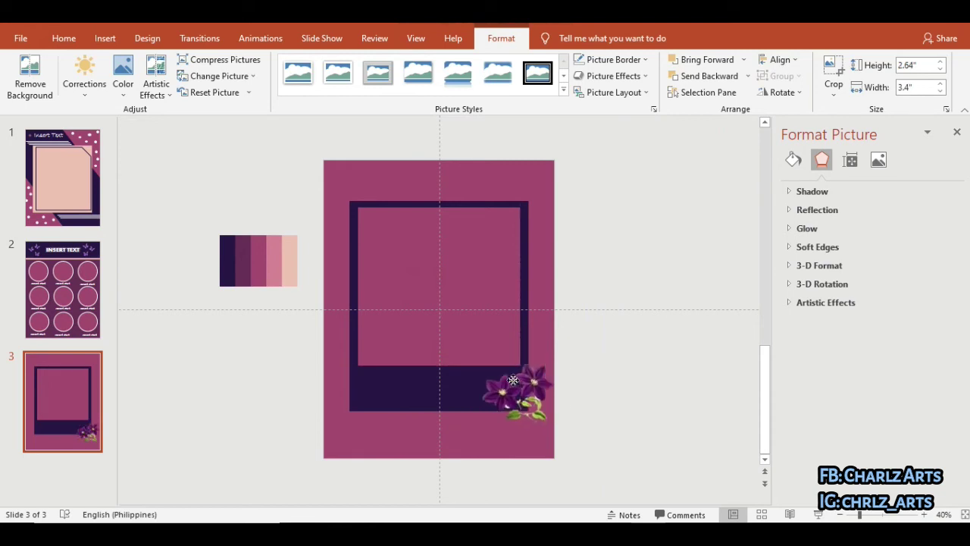
{"action": "left_click", "coordinate": [435, 381]}
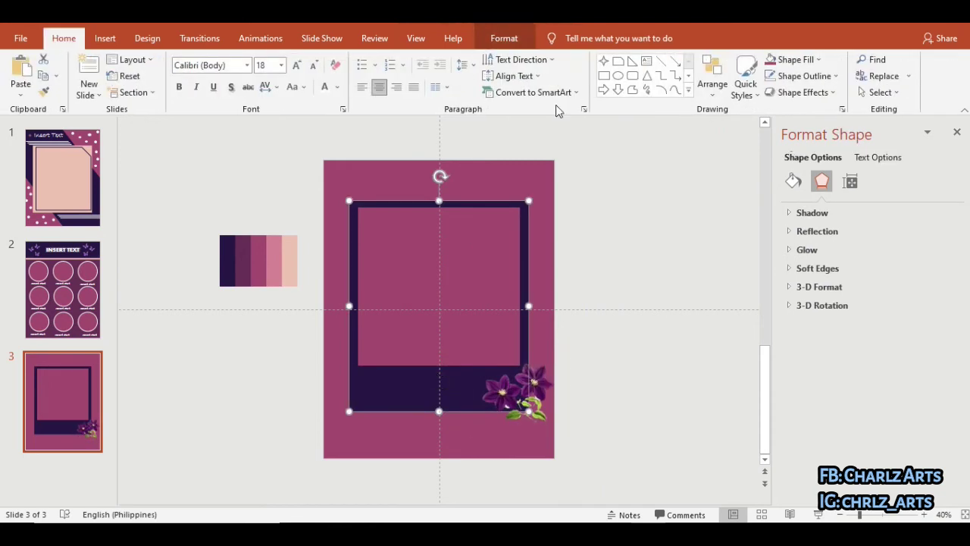
Step: Paste a copy of the frame rectangle with a dark outline and no fill, enlarged to 8.21 × 7 in
{"action": "left_click", "coordinate": [482, 38]}
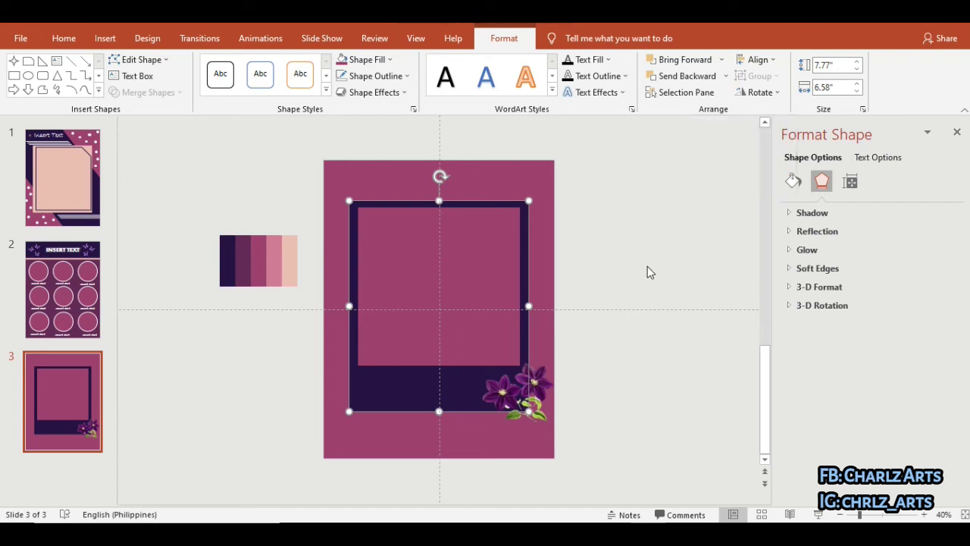
{"action": "key", "text": "ctrl+v"}
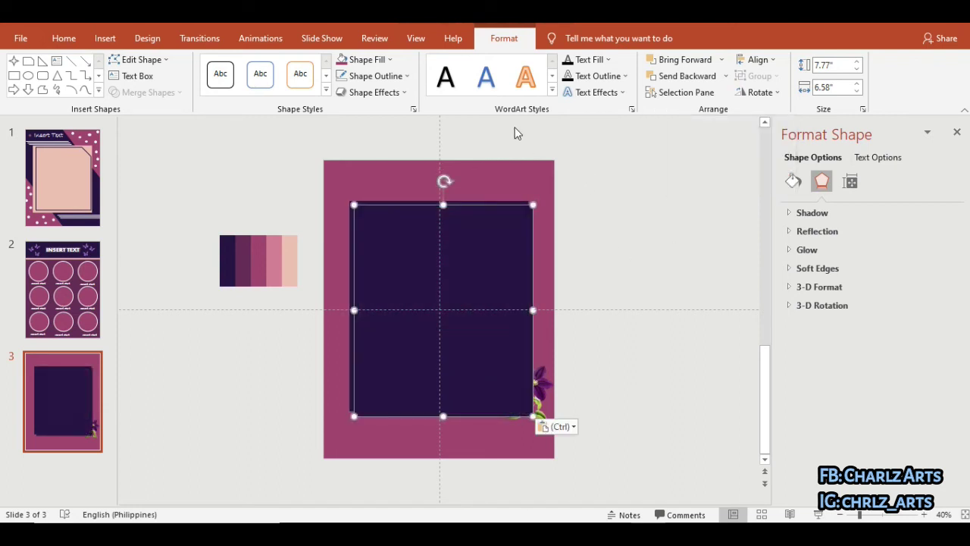
{"action": "left_click", "coordinate": [377, 76]}
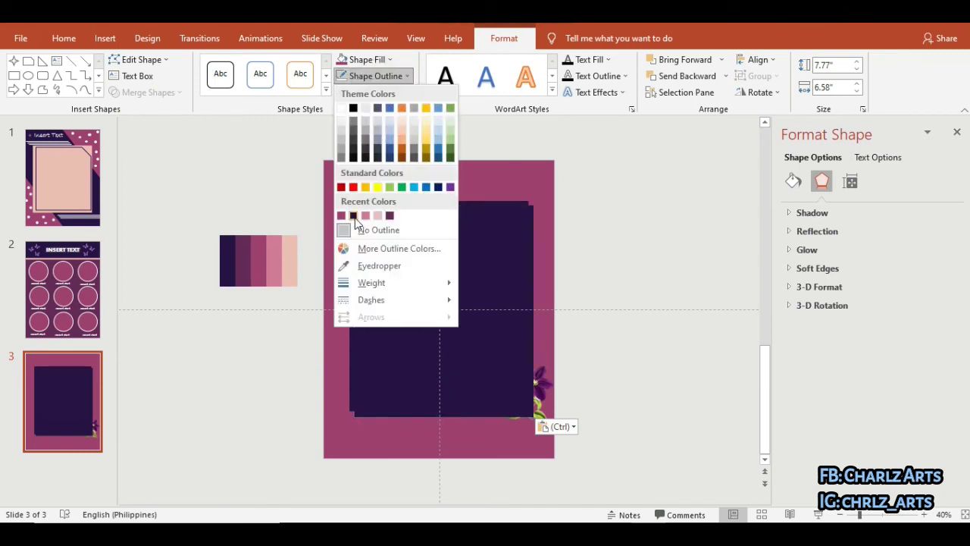
{"action": "left_click", "coordinate": [353, 216]}
{"action": "left_click", "coordinate": [367, 59]}
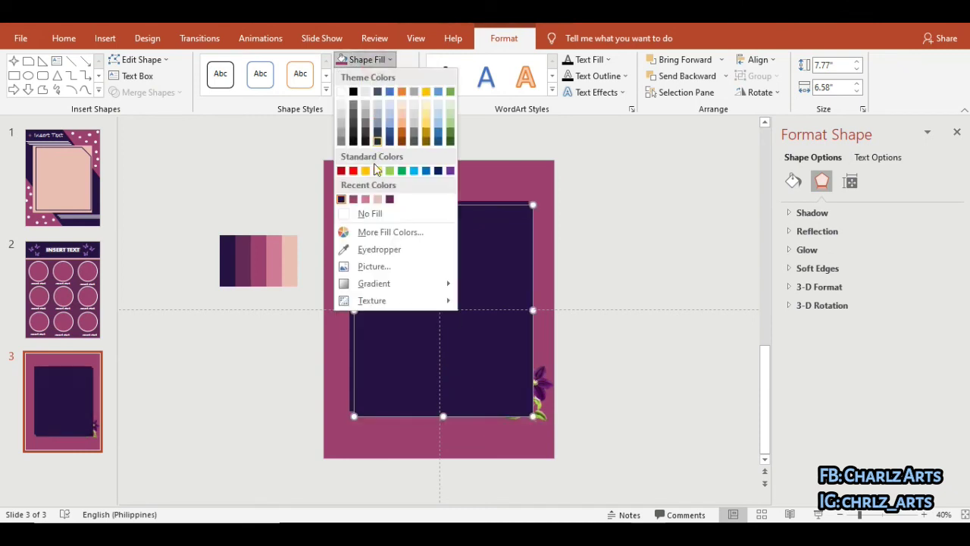
{"action": "left_click", "coordinate": [365, 212]}
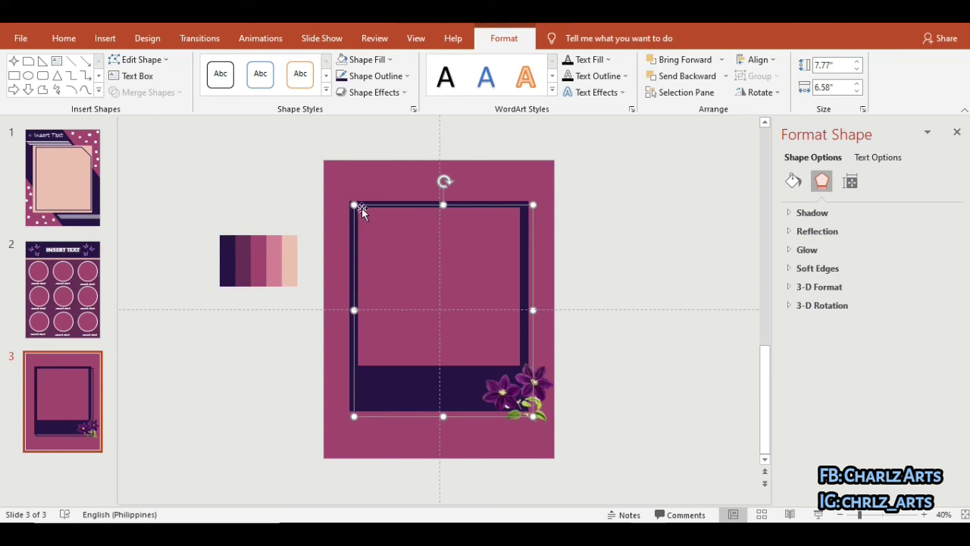
{"action": "left_click_drag", "start_coordinate": [353, 205], "coordinate": [342, 194]}
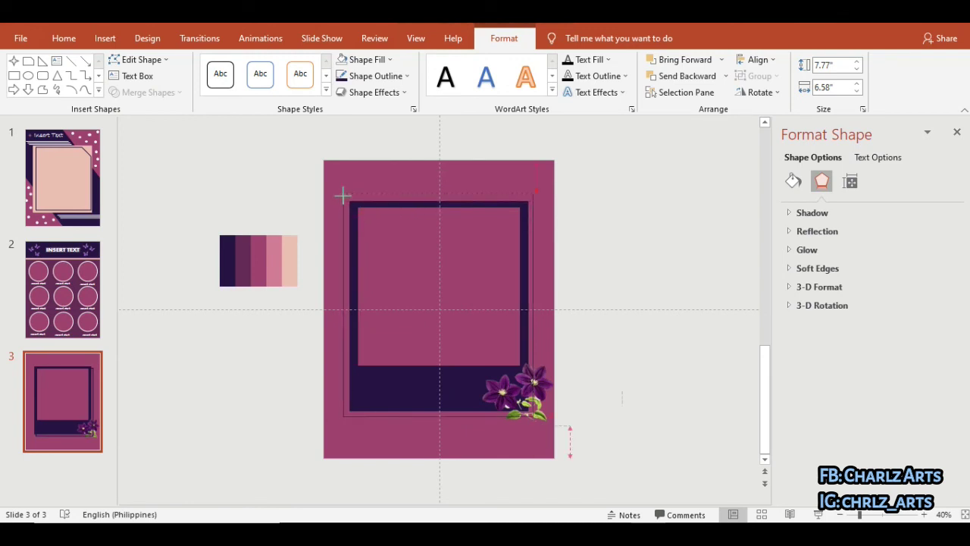
{"action": "left_click", "coordinate": [597, 93]}
{"action": "left_click", "coordinate": [402, 92]}
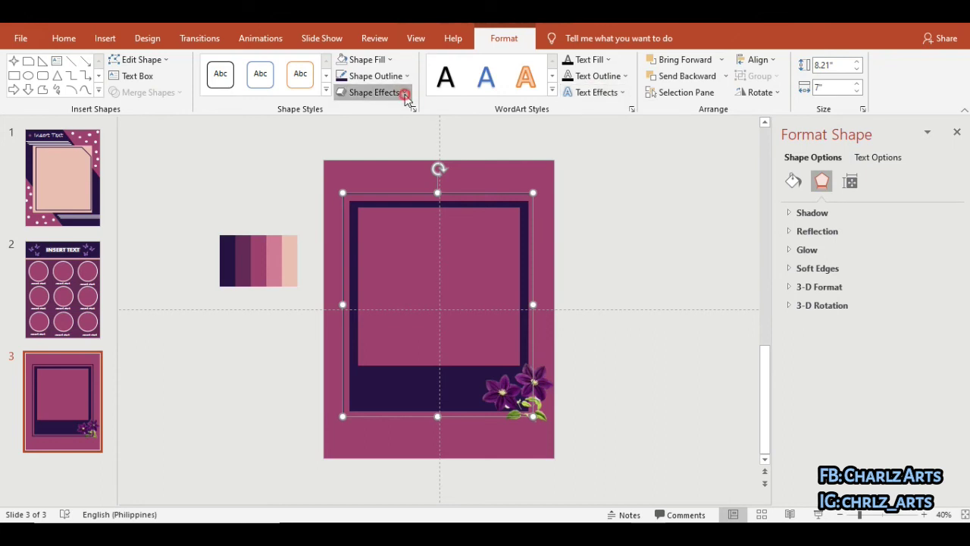
{"action": "left_click", "coordinate": [401, 92]}
{"action": "mouse_move", "coordinate": [394, 213]}
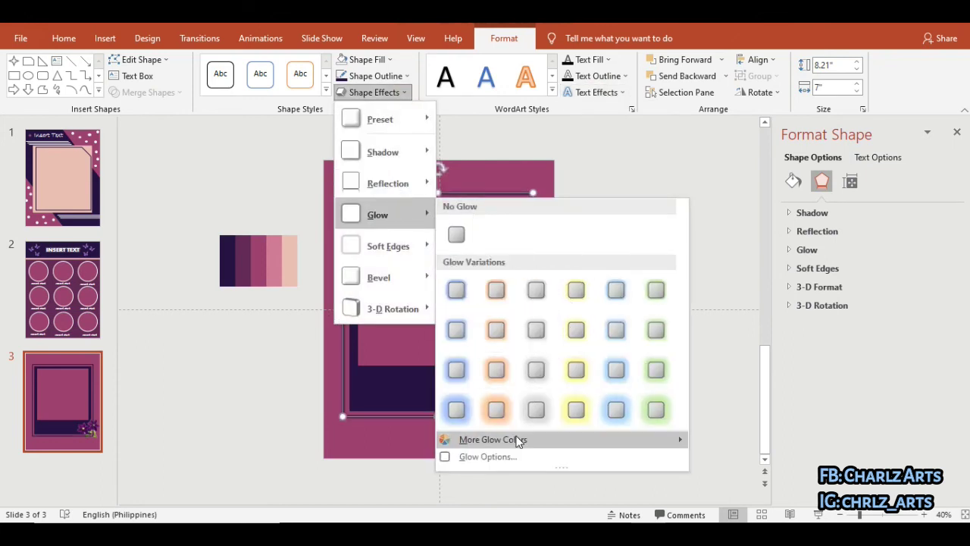
Step: Give the outer rectangle a light-pink glow and a light-pink outline
{"action": "mouse_move", "coordinate": [518, 441]}
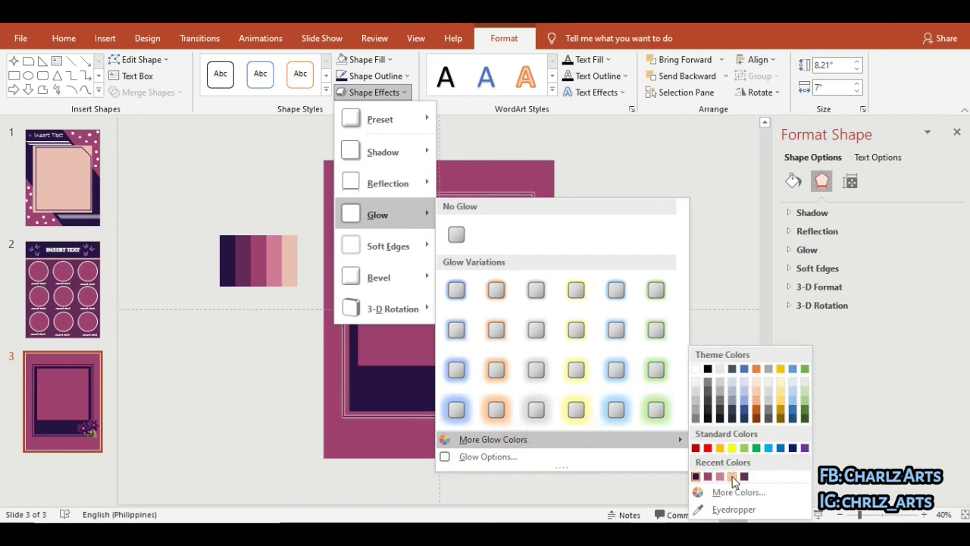
{"action": "left_click", "coordinate": [732, 476]}
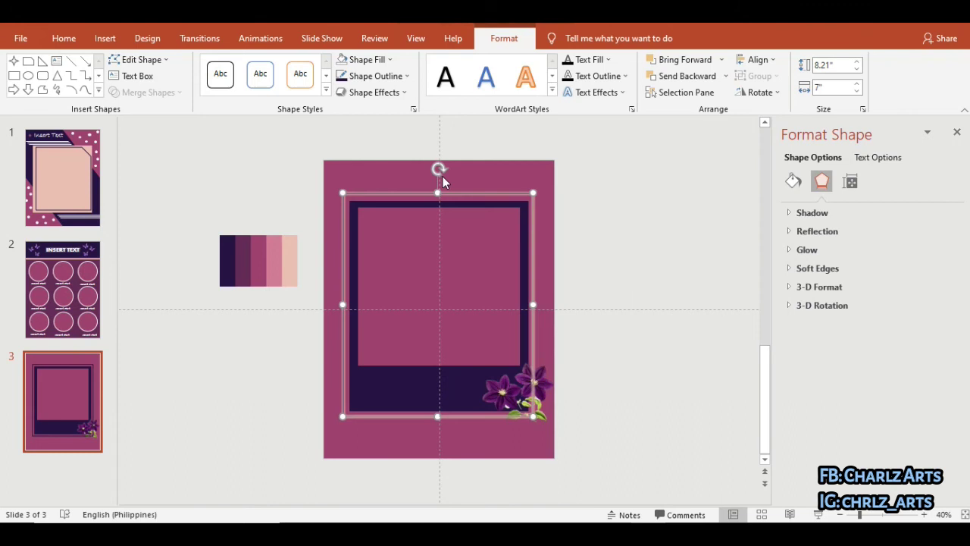
{"action": "left_click", "coordinate": [388, 79]}
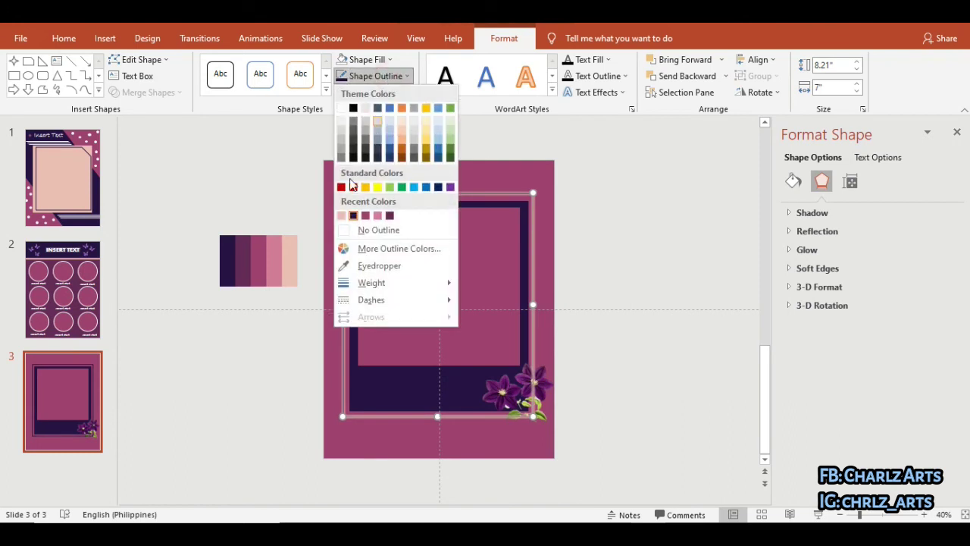
{"action": "left_click", "coordinate": [343, 216]}
{"action": "left_click", "coordinate": [602, 259]}
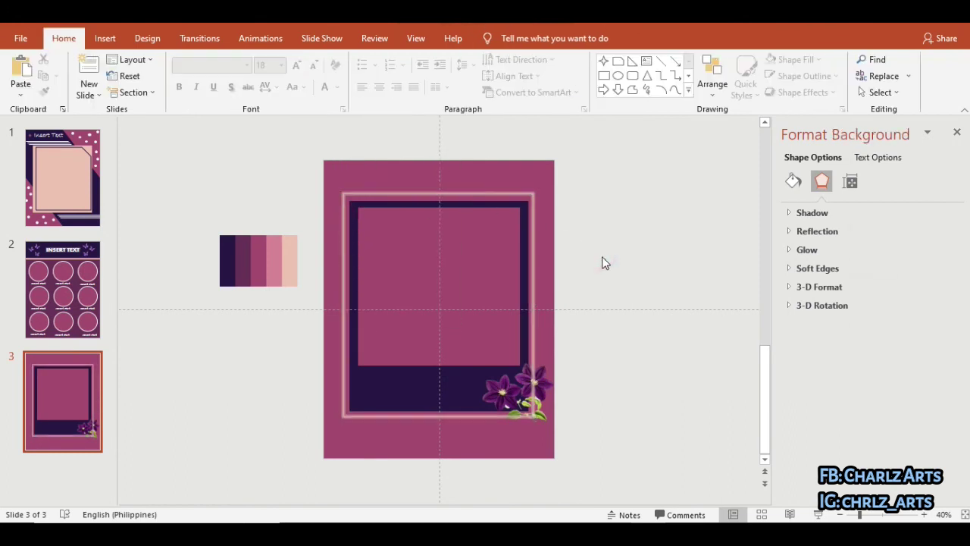
Step: Cut and re-paste the flower picture so it sits on top of the glowing rectangle
{"action": "left_click", "coordinate": [541, 392]}
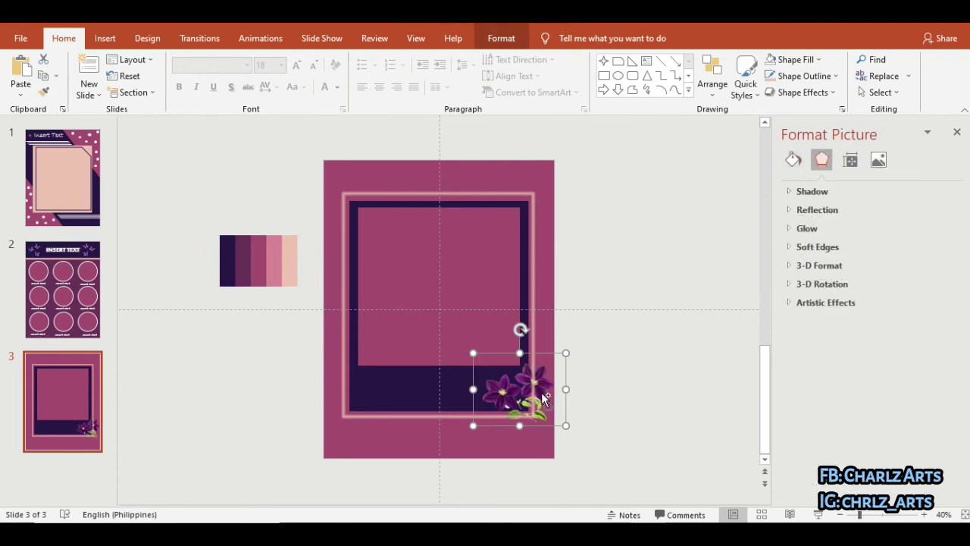
{"action": "key", "text": "ctrl+x"}
{"action": "key", "text": "ctrl+v"}
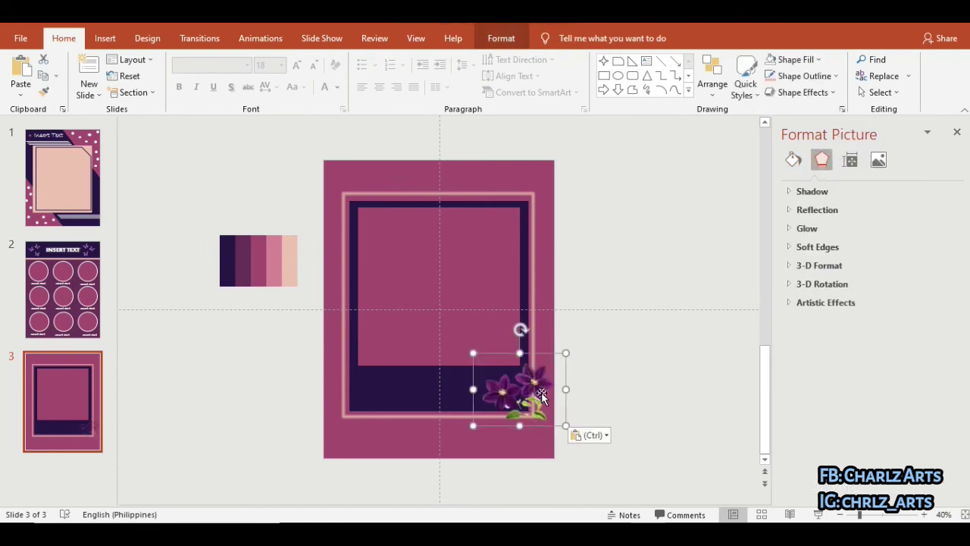
{"action": "left_click", "coordinate": [622, 406]}
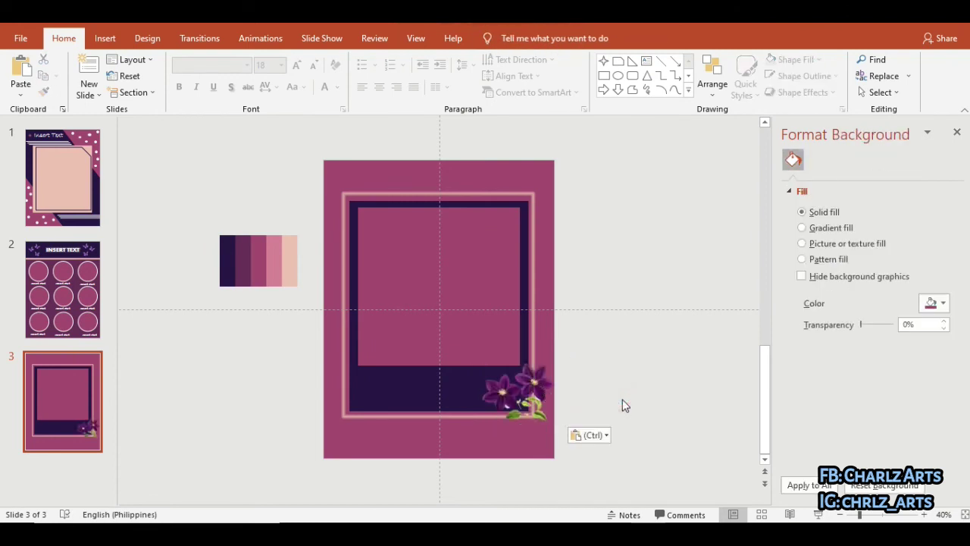
Step: Insert the torn-paper picture from this computer onto the slide
{"action": "left_click", "coordinate": [105, 38]}
{"action": "left_click", "coordinate": [243, 97]}
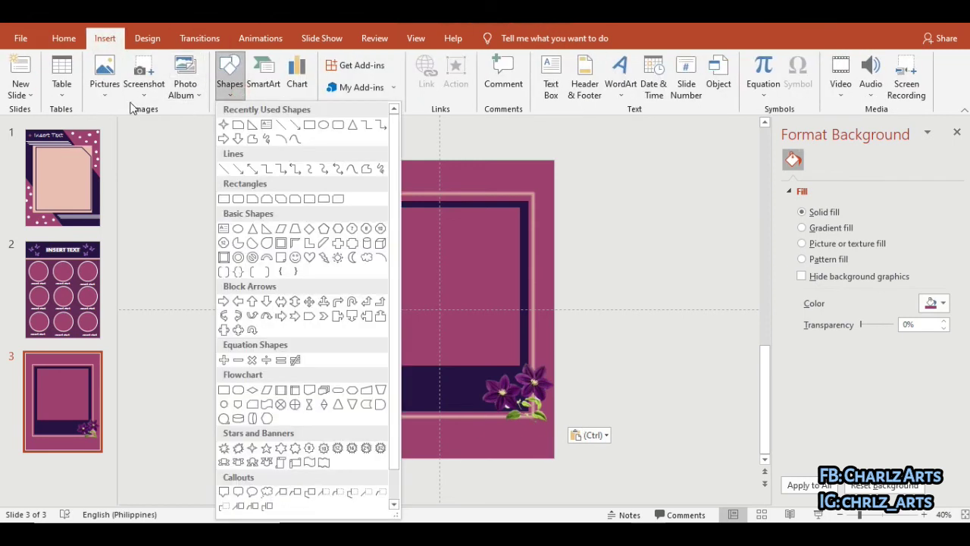
{"action": "left_click", "coordinate": [104, 95]}
{"action": "left_click", "coordinate": [105, 91]}
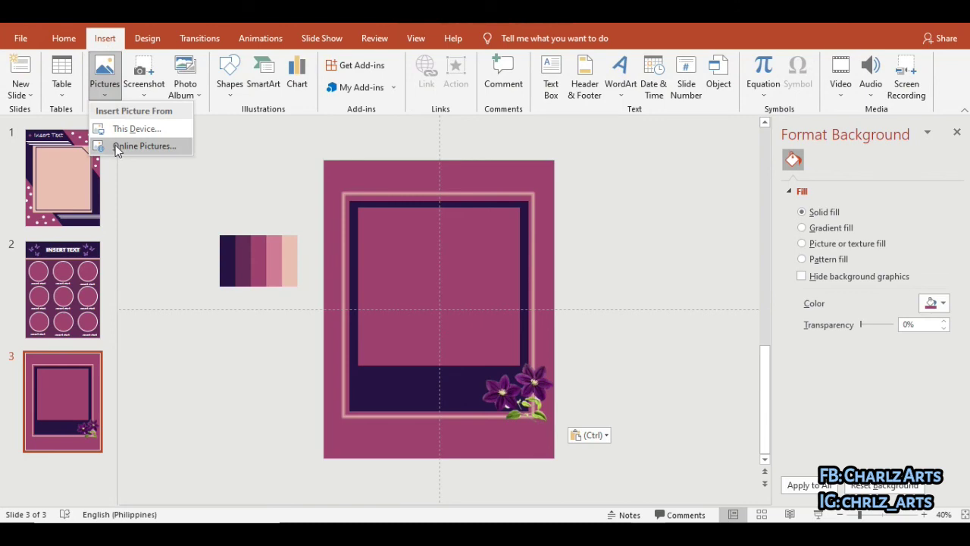
{"action": "left_click", "coordinate": [125, 129]}
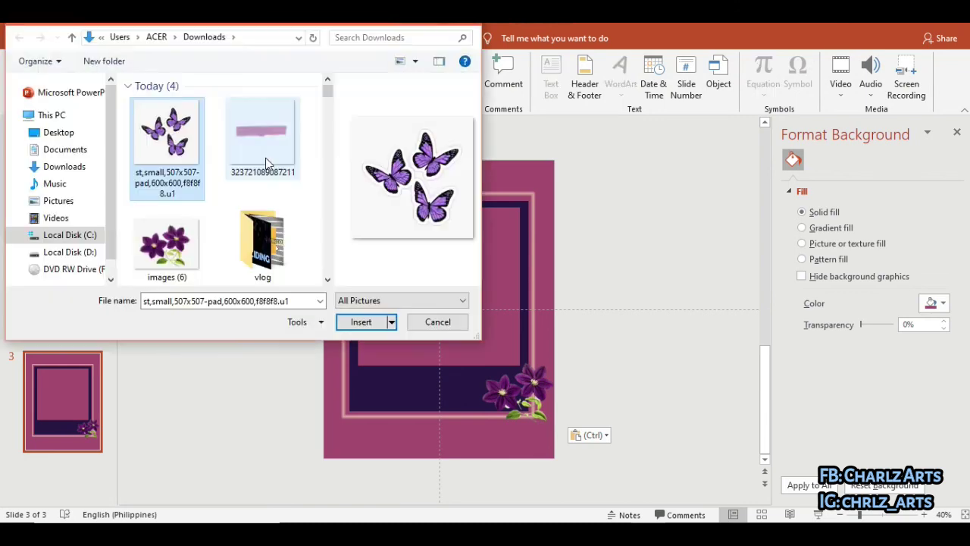
{"action": "double_click", "coordinate": [265, 159]}
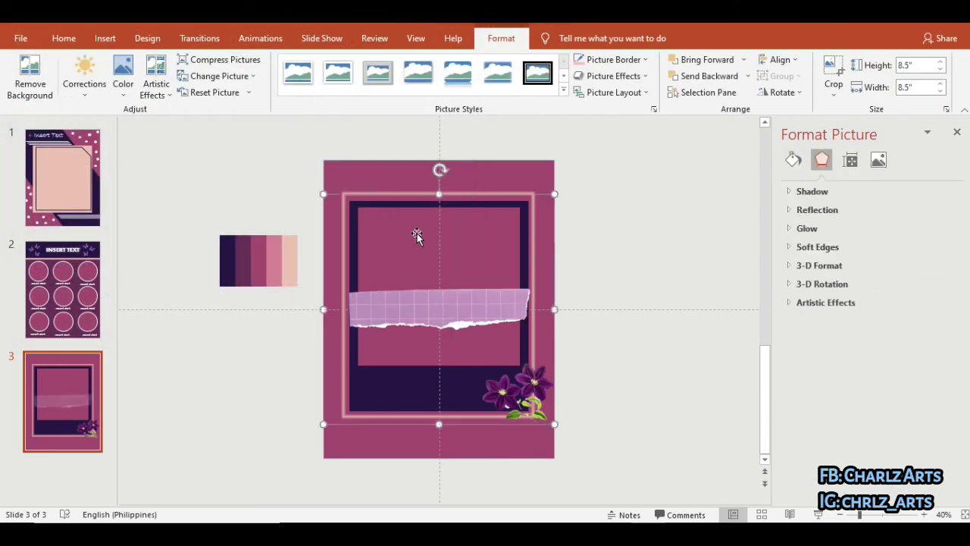
Step: Shrink the torn strip, flip it upside down, and move it under the flower
{"action": "mouse_move", "coordinate": [531, 217]}
{"action": "left_mouse_down"}
{"action": "mouse_move", "coordinate": [378, 242]}
{"action": "mouse_move", "coordinate": [436, 375]}
{"action": "left_mouse_up"}
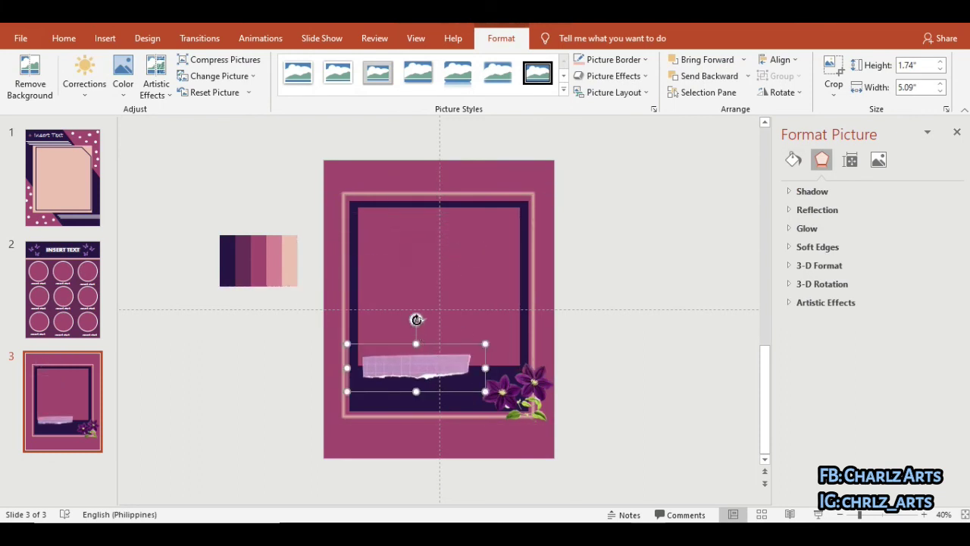
{"action": "left_click_drag", "start_coordinate": [416, 319], "coordinate": [416, 421]}
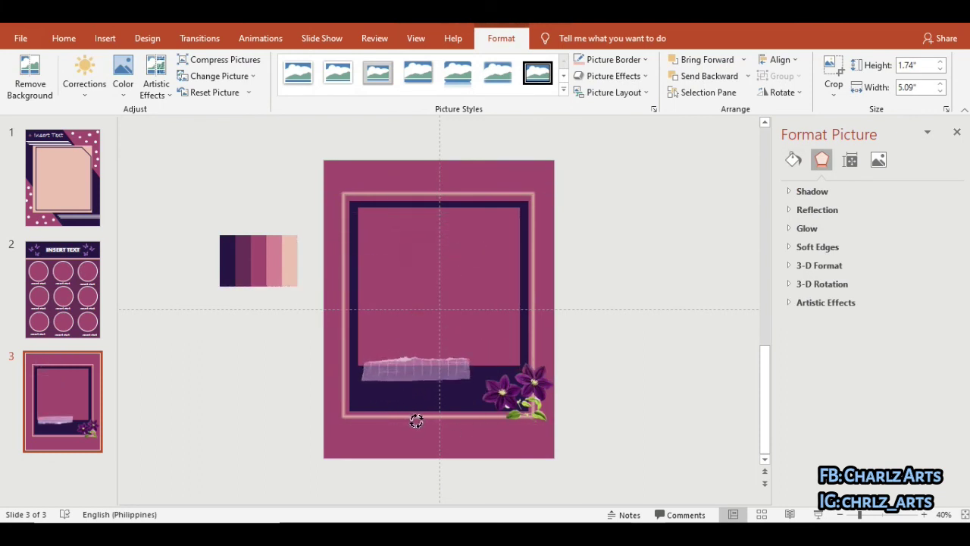
{"action": "mouse_move", "coordinate": [418, 372]}
{"action": "left_mouse_down"}
{"action": "mouse_move", "coordinate": [515, 417]}
{"action": "mouse_move", "coordinate": [506, 423]}
{"action": "left_mouse_up"}
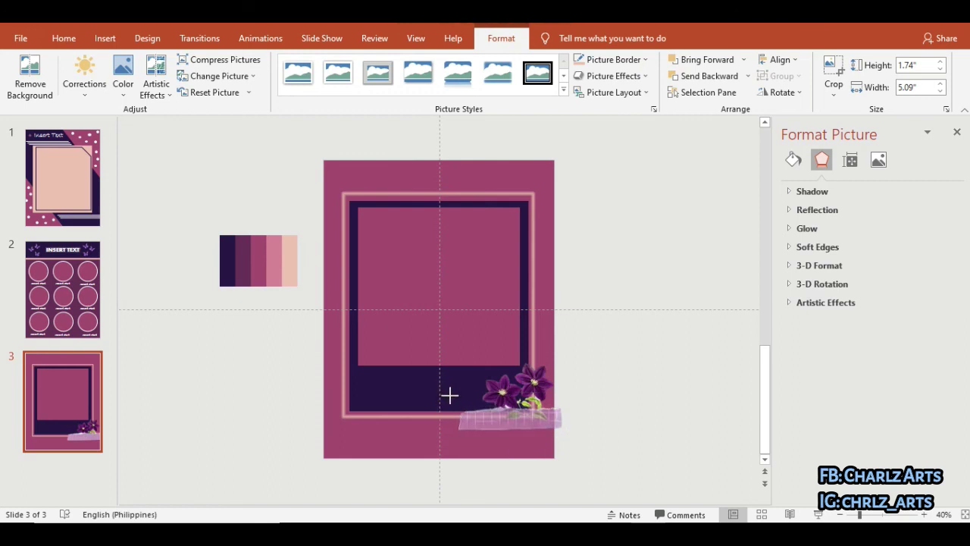
{"action": "left_click_drag", "start_coordinate": [438, 392], "coordinate": [454, 397]}
Step: Send the torn strip behind the flower and nudge it up and left into place
{"action": "left_click", "coordinate": [712, 82]}
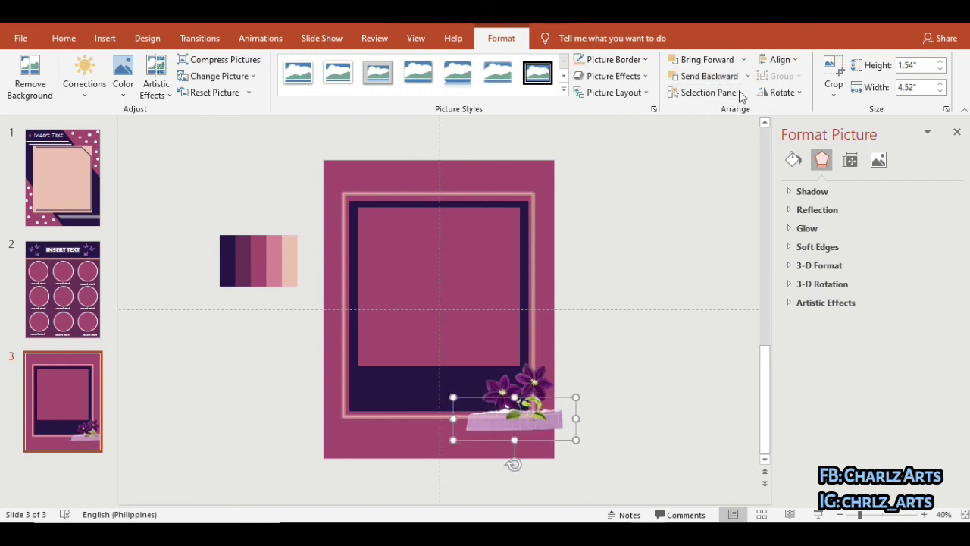
{"action": "key", "text": "Left"}
{"action": "key", "text": "Left"}
{"action": "key", "text": "Up"}
{"action": "key", "text": "Up"}
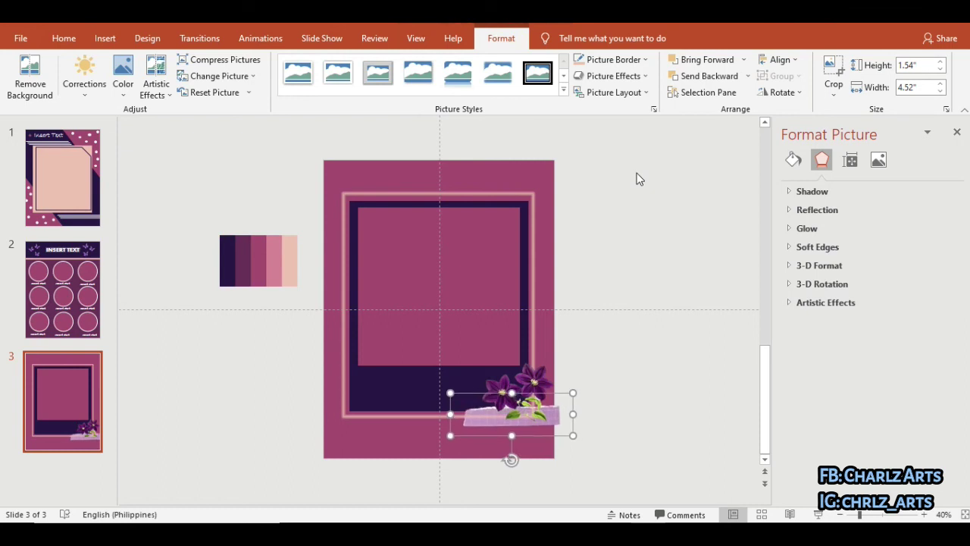
{"action": "key", "text": "Left"}
{"action": "key", "text": "Up"}
{"action": "key", "text": "Left"}
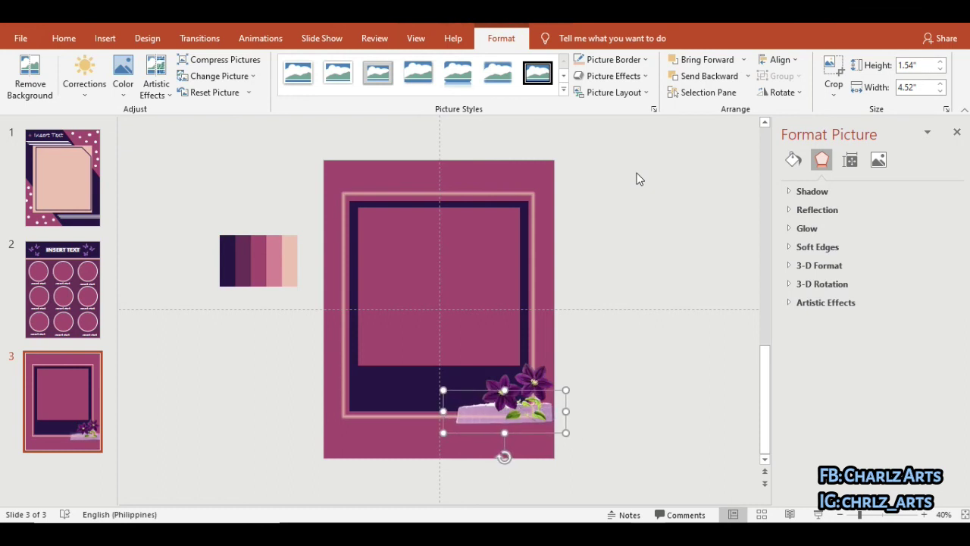
{"action": "key", "text": "Left"}
{"action": "left_click", "coordinate": [636, 179]}
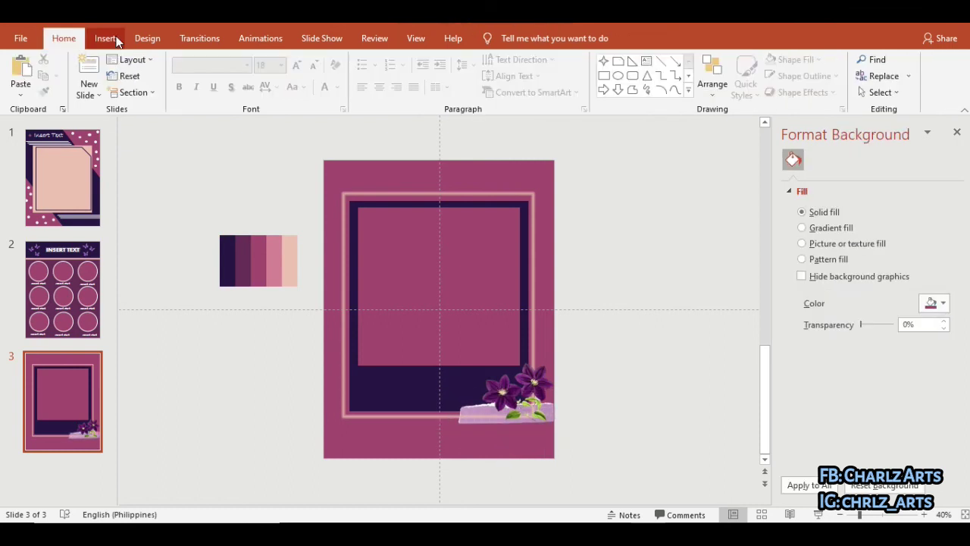
Step: Draw a small dark purple circle with no outline near the slide's bottom-left
{"action": "left_click", "coordinate": [106, 37]}
{"action": "left_click", "coordinate": [230, 76]}
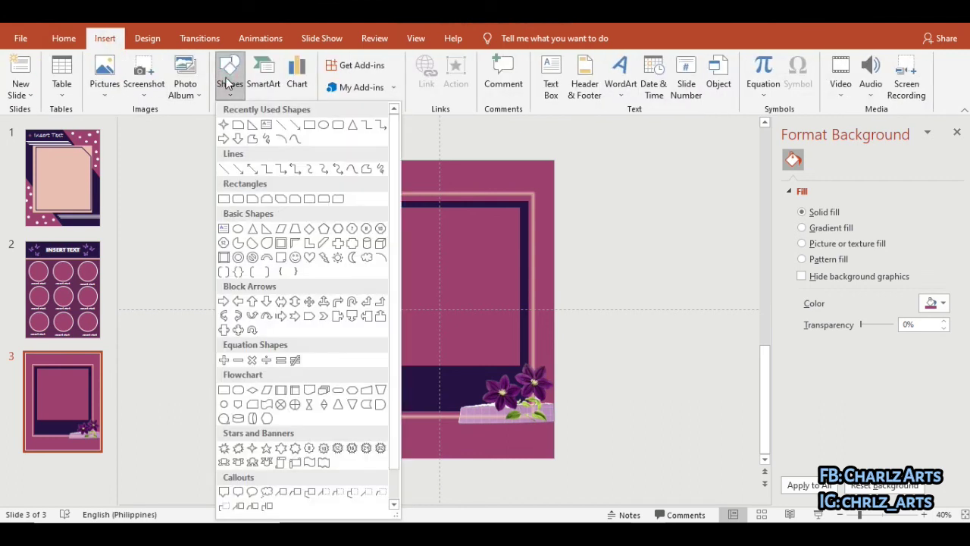
{"action": "left_click", "coordinate": [324, 125]}
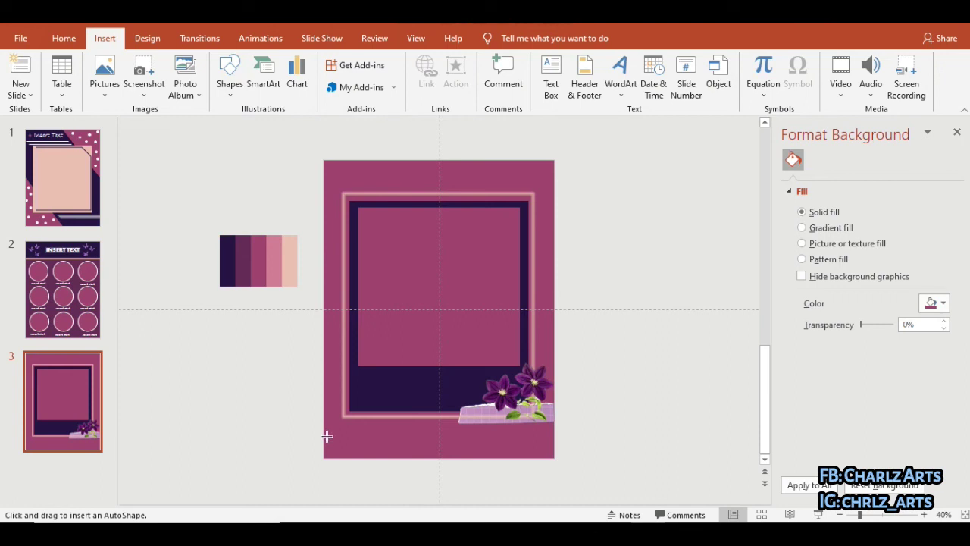
{"action": "left_click_drag", "start_coordinate": [332, 435], "coordinate": [352, 453]}
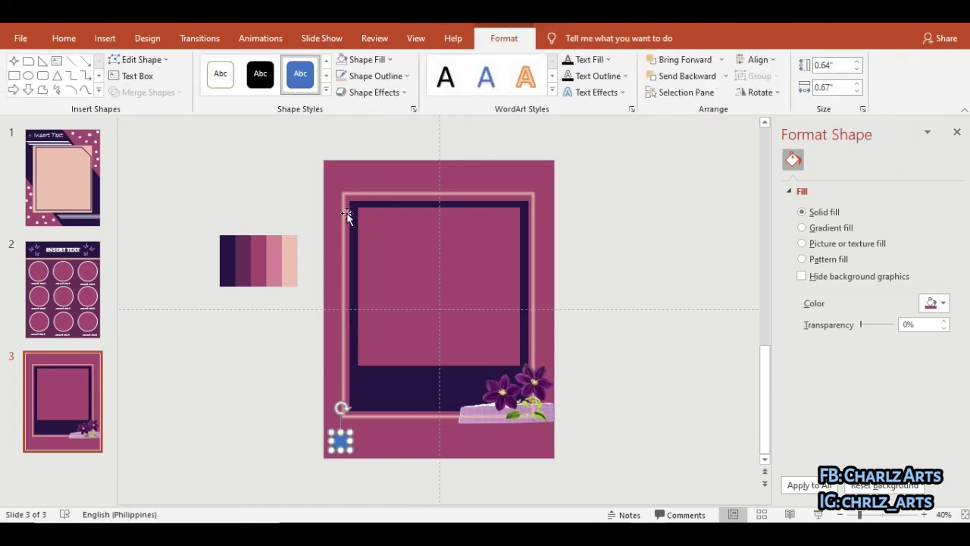
{"action": "left_click", "coordinate": [377, 62]}
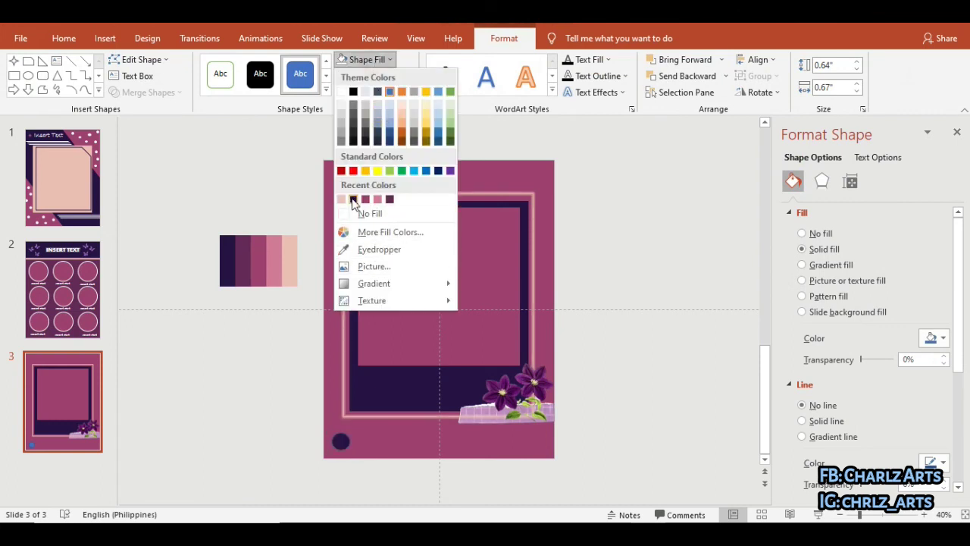
{"action": "left_click", "coordinate": [353, 199]}
{"action": "left_click", "coordinate": [376, 76]}
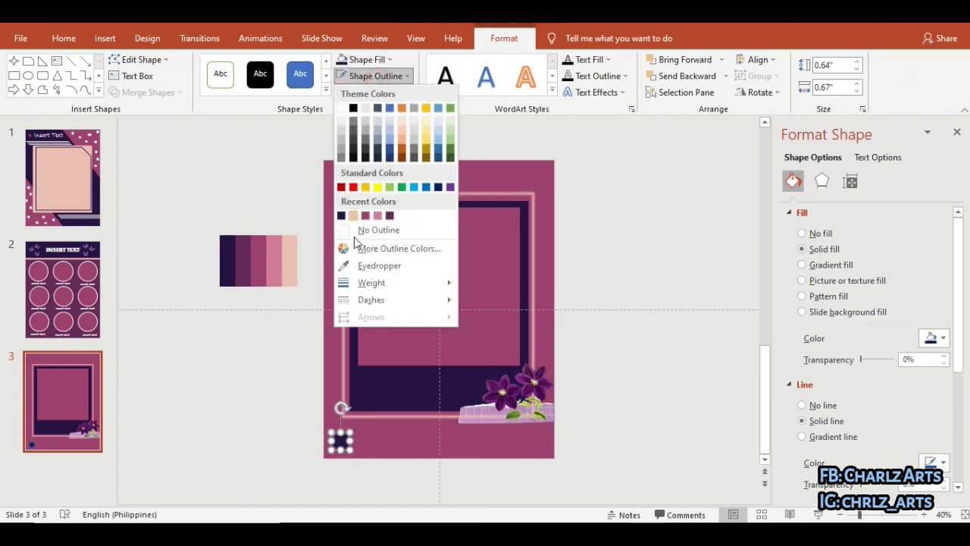
{"action": "left_click", "coordinate": [366, 230]}
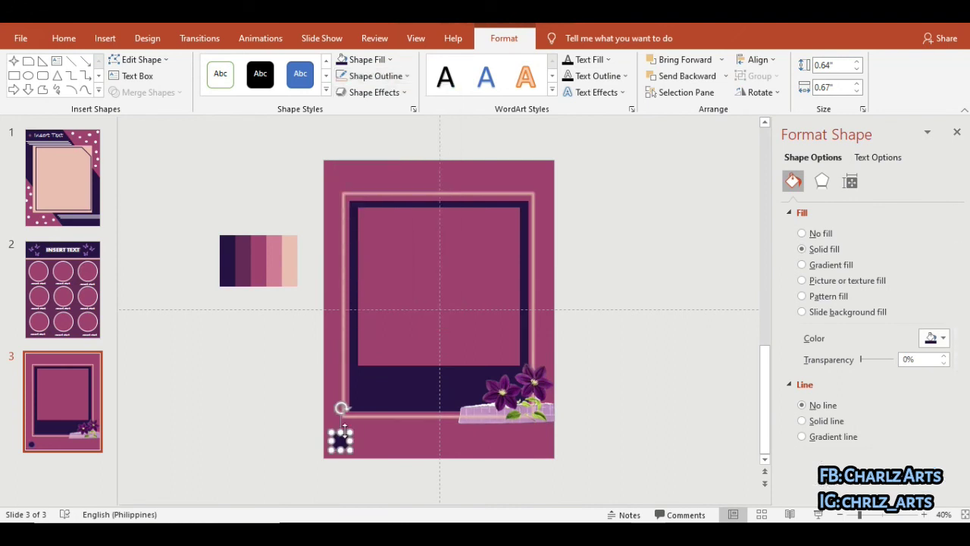
Step: Add peach and mauve copies of the circle in a row to its right
{"action": "key", "text": "ctrl+d"}
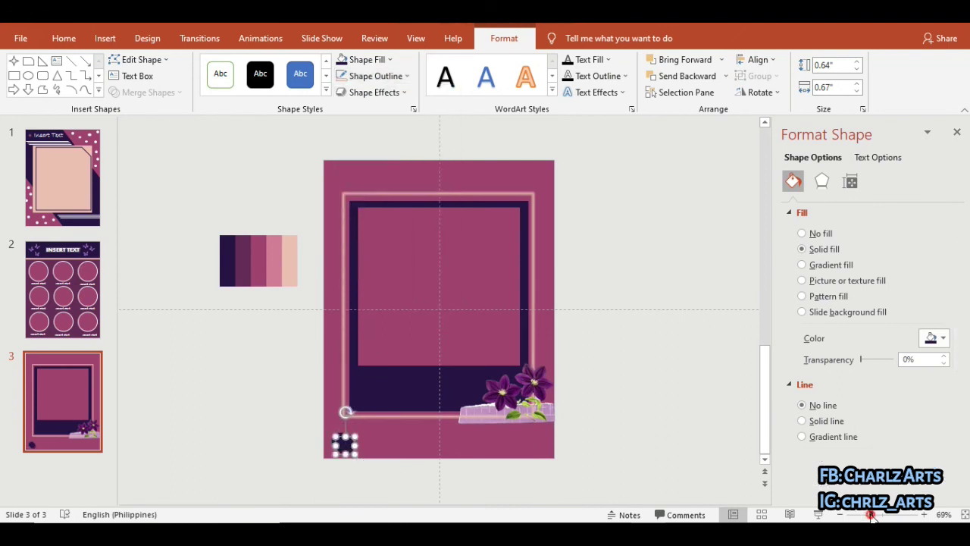
{"action": "scroll", "coordinate": [427, 445], "scroll_direction": "up", "scroll_amount": 3}
{"action": "left_click_drag", "start_coordinate": [339, 476], "coordinate": [373, 468]}
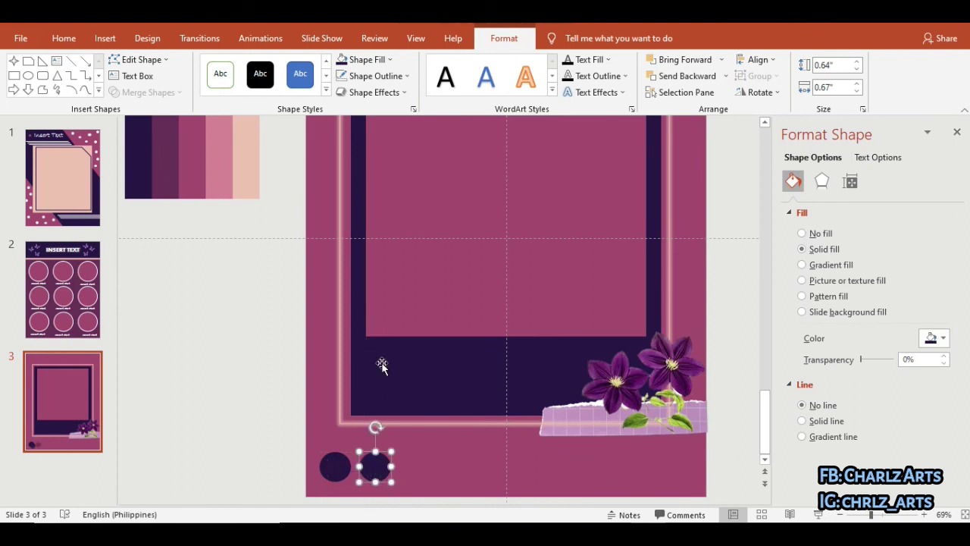
{"action": "left_click", "coordinate": [370, 59]}
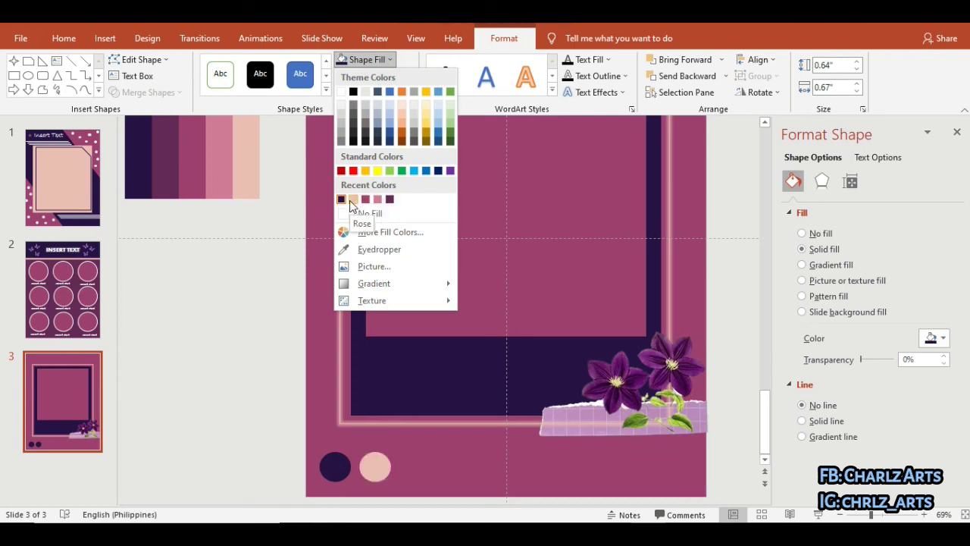
{"action": "left_click", "coordinate": [353, 200]}
{"action": "key", "text": "ctrl+v"}
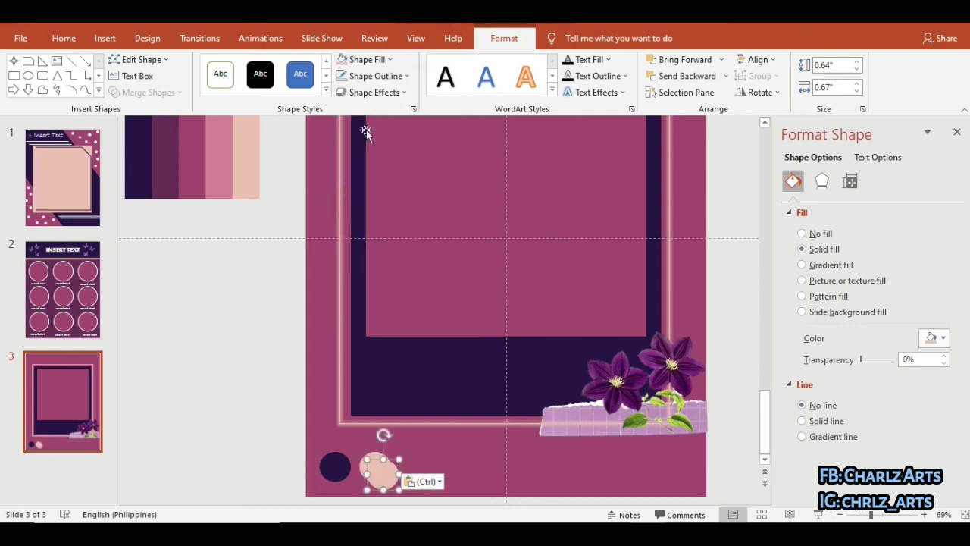
{"action": "left_click", "coordinate": [365, 59]}
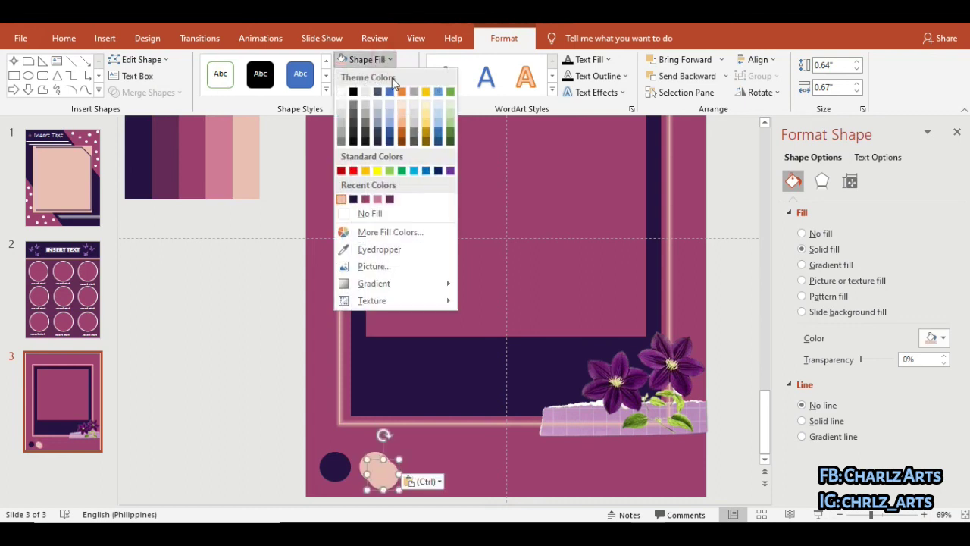
{"action": "left_click", "coordinate": [389, 199]}
{"action": "left_click_drag", "start_coordinate": [381, 465], "coordinate": [414, 462]}
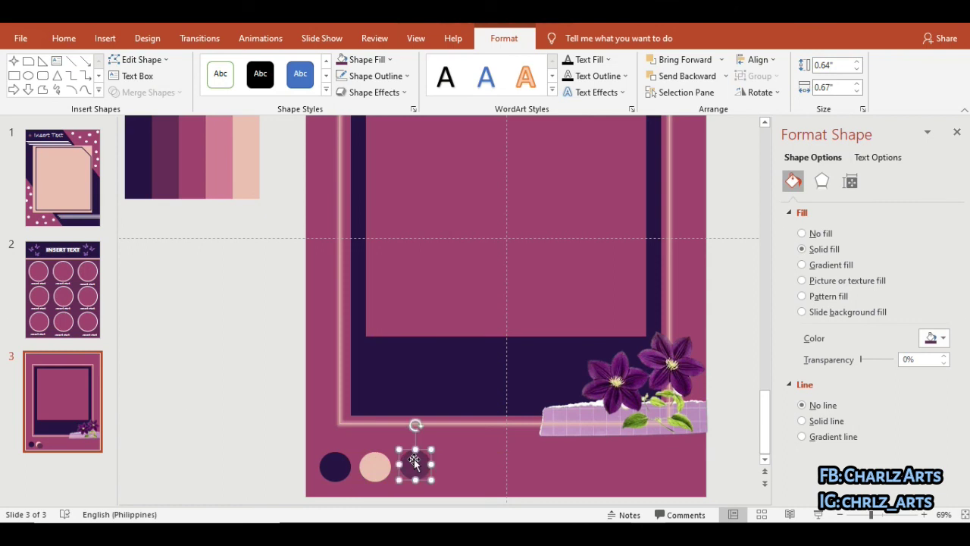
Step: Add an unfilled white-outlined circle copy and nudge it to overlap the dark circle
{"action": "key", "text": "ctrl+v"}
{"action": "left_click", "coordinate": [367, 59]}
{"action": "left_click", "coordinate": [372, 212]}
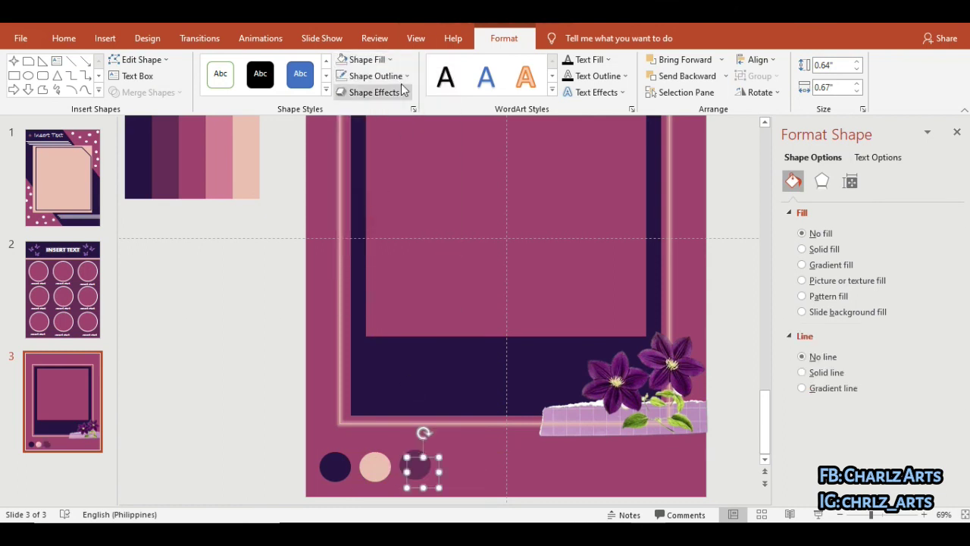
{"action": "left_click", "coordinate": [379, 76]}
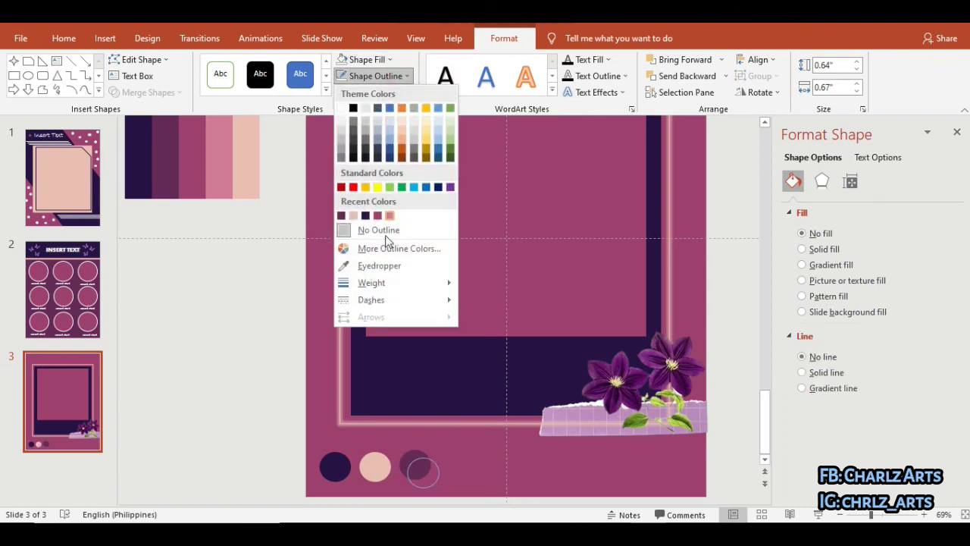
{"action": "left_click", "coordinate": [342, 113]}
{"action": "key", "text": "Up"}
{"action": "key", "text": "Left"}
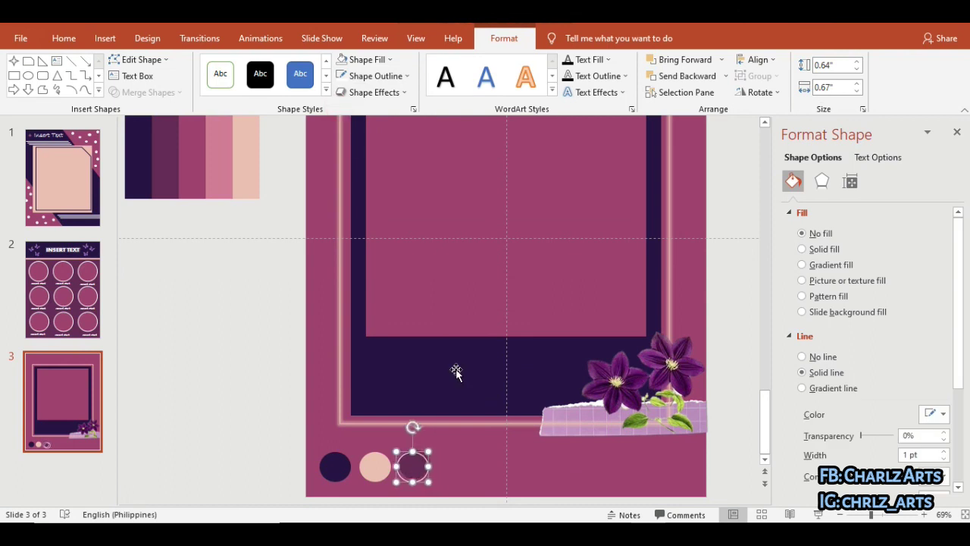
{"action": "key", "text": "Left"}
{"action": "key", "text": "Left"}
{"action": "key", "text": "Left"}
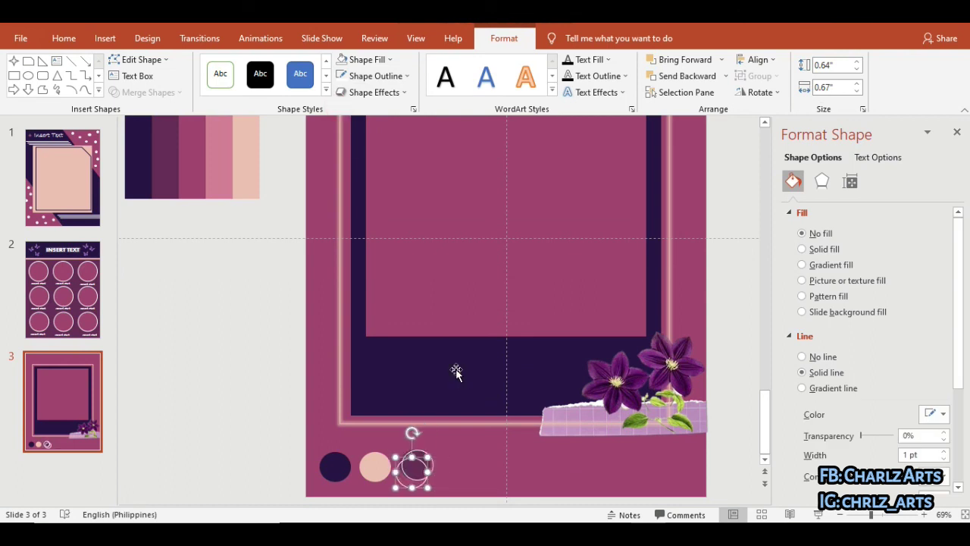
{"action": "key", "text": "Left"}
{"action": "key", "text": "Left"}
{"action": "key", "text": "Left"}
{"action": "key", "text": "Left"}
{"action": "key", "text": "Down"}
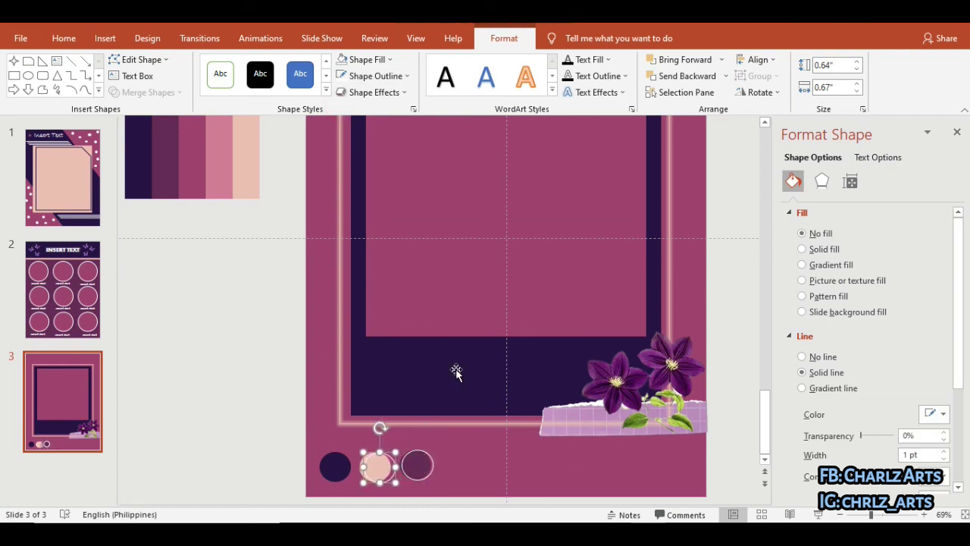
{"action": "key", "text": "Left"}
{"action": "key", "text": "Left"}
{"action": "key", "text": "Left"}
{"action": "key", "text": "Left"}
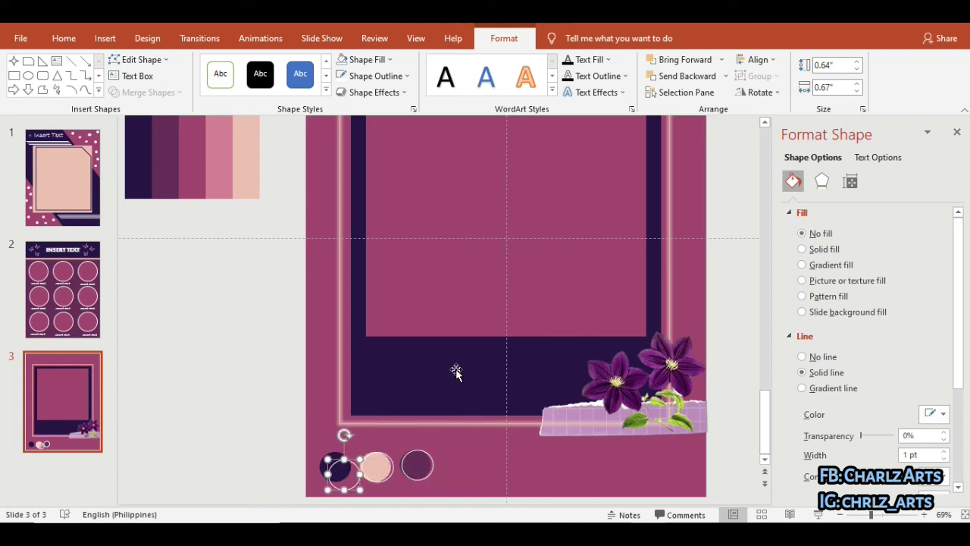
{"action": "key", "text": "Left"}
{"action": "key", "text": "Left"}
{"action": "left_click", "coordinate": [539, 472]}
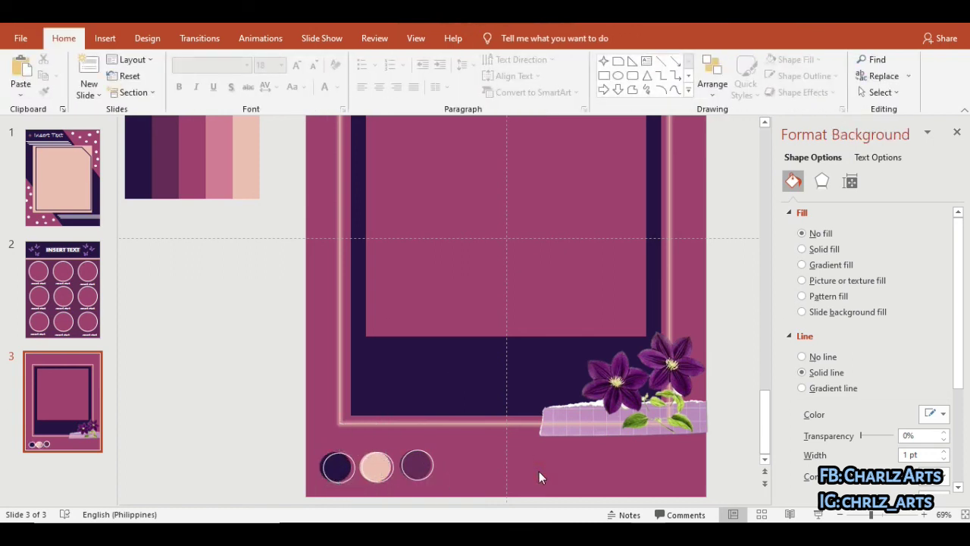
Step: Draw a thin rectangle along the slide's top edge and fill it dark purple
{"action": "left_click", "coordinate": [346, 482]}
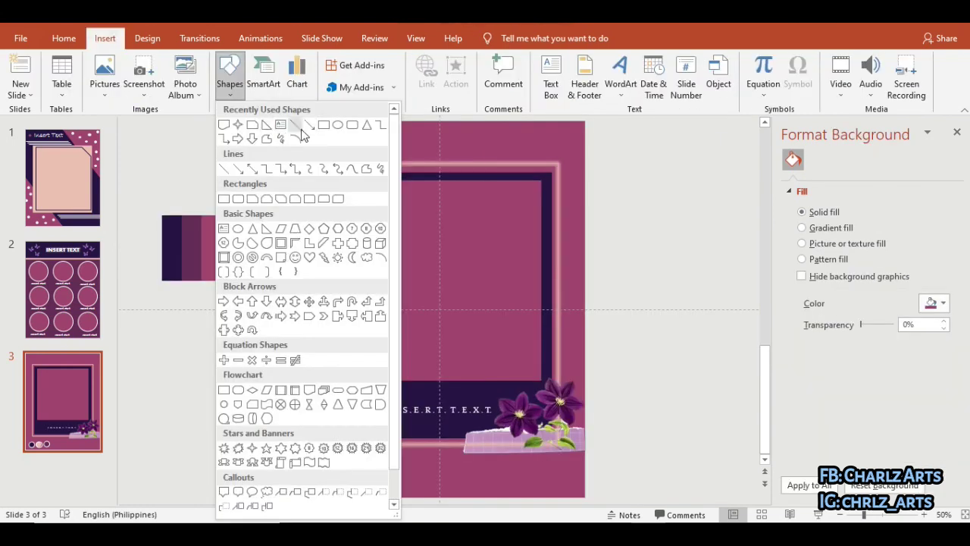
{"action": "left_click", "coordinate": [324, 126]}
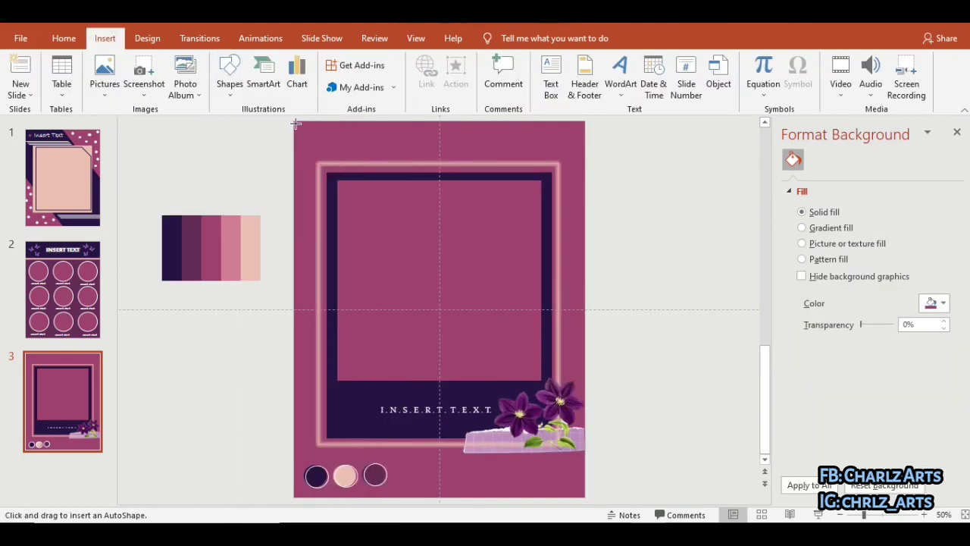
{"action": "left_click_drag", "start_coordinate": [292, 120], "coordinate": [585, 135]}
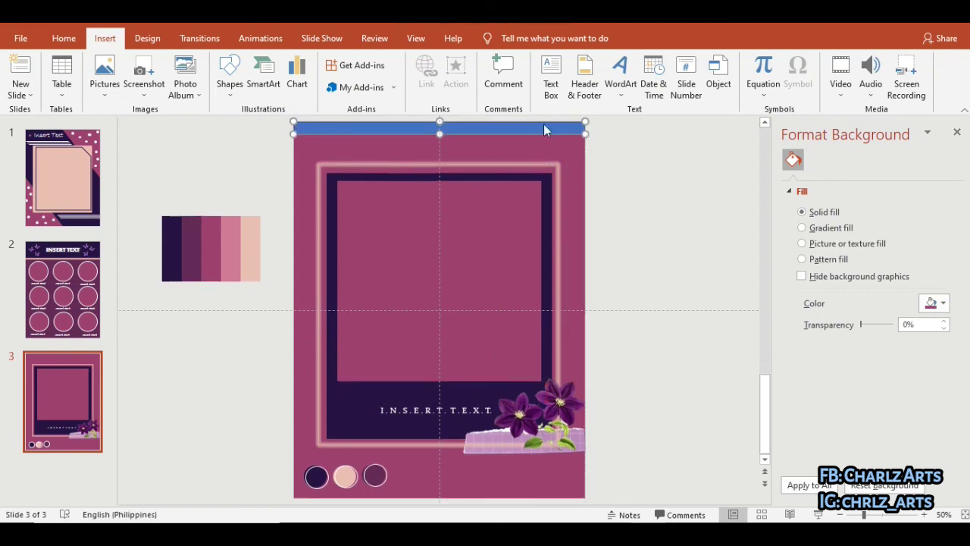
{"action": "key", "text": "Down"}
{"action": "key", "text": "Down"}
{"action": "key", "text": "Down"}
{"action": "key", "text": "Down"}
{"action": "key", "text": "Down"}
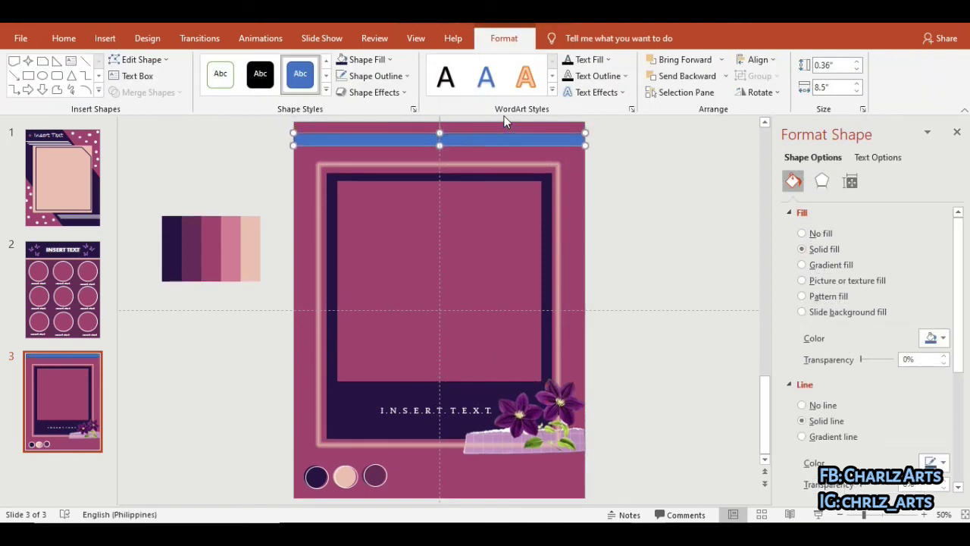
{"action": "left_click", "coordinate": [352, 64]}
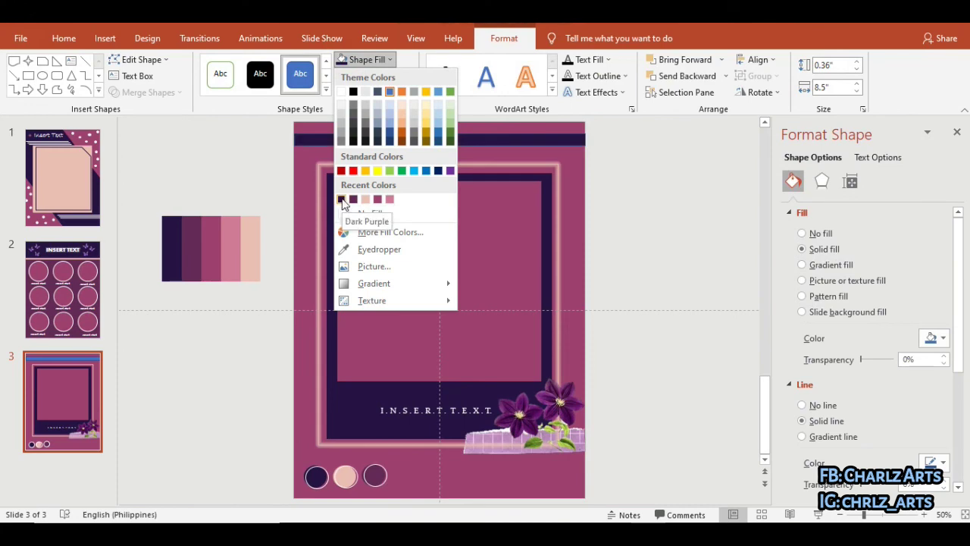
{"action": "left_click", "coordinate": [342, 199]}
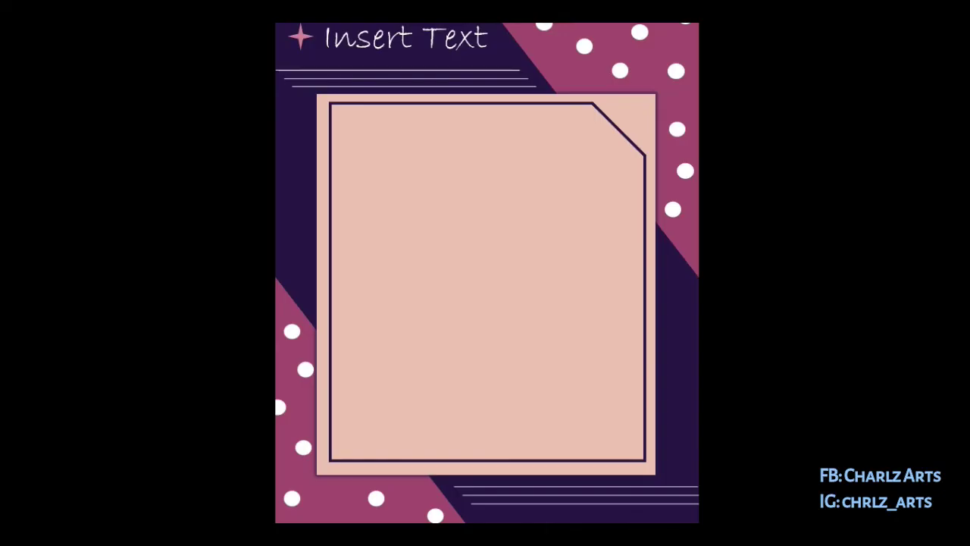